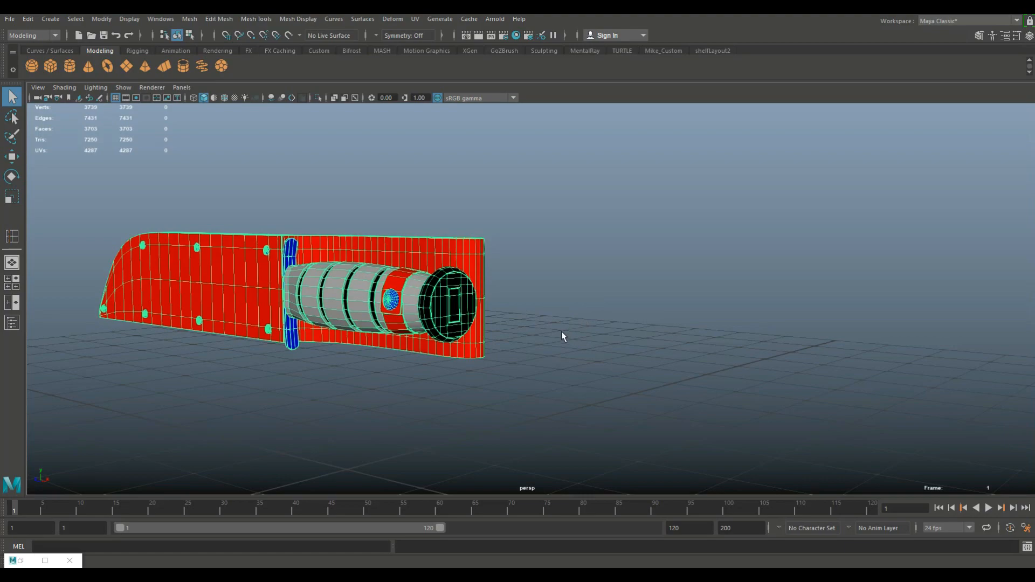
# Step: Assign a new Lambert material to the whole knife and sheath model
pyautogui.keyDown('alt'); pyautogui.moveTo(559, 325); pyautogui.dragTo(751, 330); pyautogui.keyUp('alt')
pyautogui.keyDown('alt'); pyautogui.moveTo(751, 331); pyautogui.dragTo(799, 351, button='middle'); pyautogui.keyUp('alt')
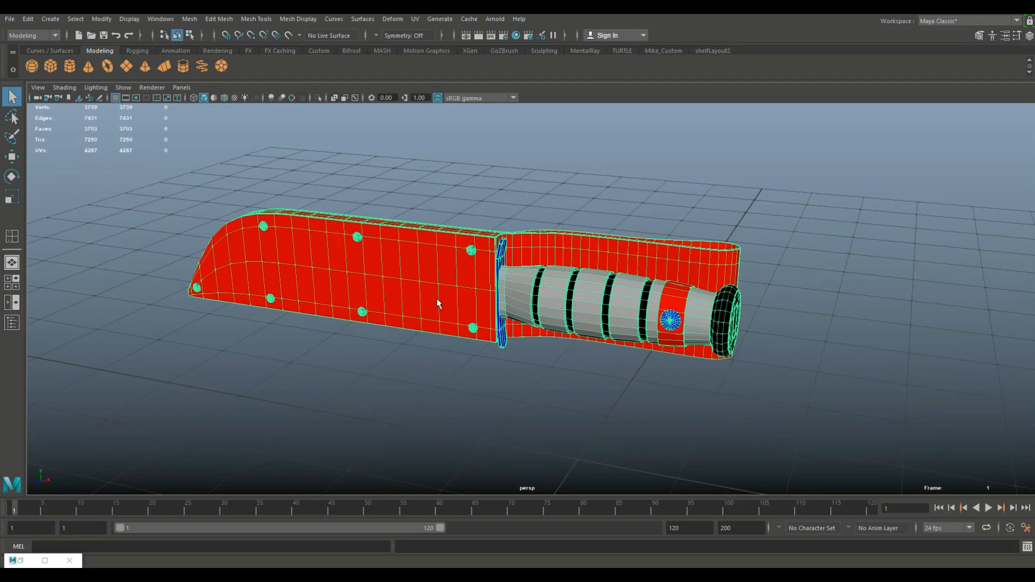
pyautogui.moveTo(428, 249); pyautogui.dragTo(473, 235, button='right')
pyautogui.moveTo(395, 251); pyautogui.dragTo(406, 523, button='right')
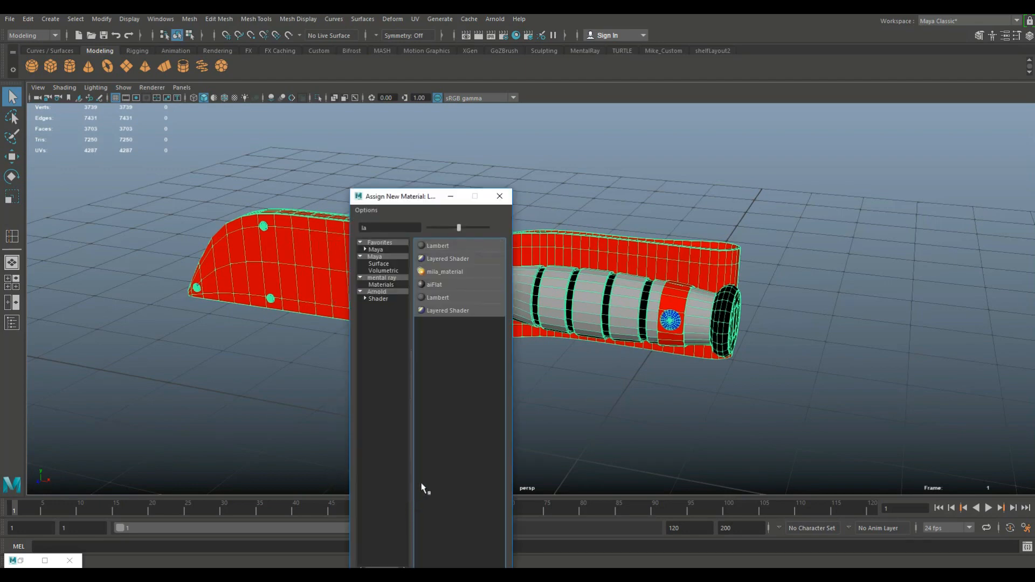
pyautogui.click(457, 245)
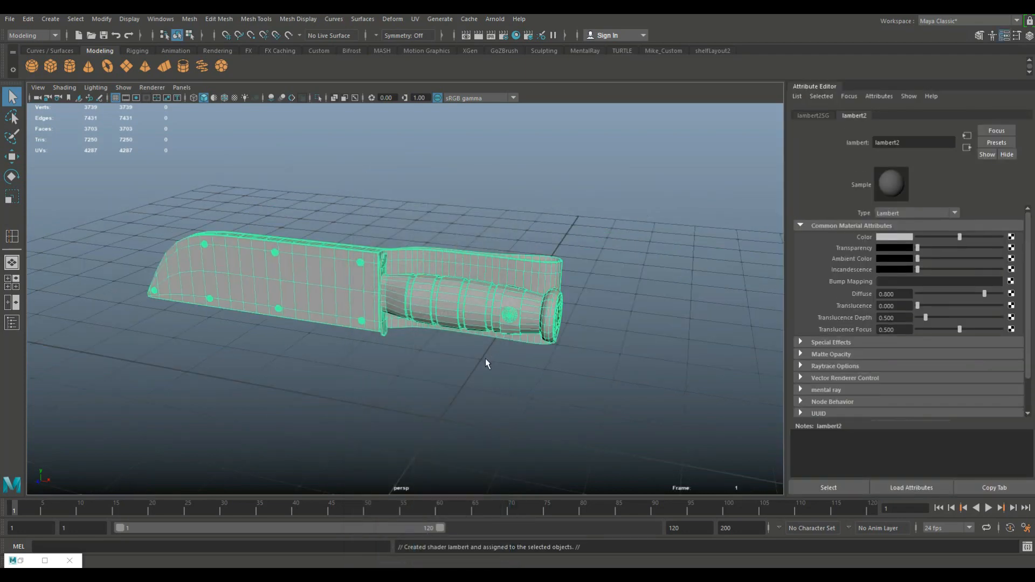
# Step: Export the selected knife model as HP_Ka-Bar.OBJ into the Ka-Bar_files folder, replacing the existing file
pyautogui.keyDown('alt'); pyautogui.moveTo(431, 355); pyautogui.dragTo(515, 340); pyautogui.keyUp('alt')
pyautogui.keyDown('alt'); pyautogui.moveTo(516, 339); pyautogui.dragTo(494, 351, button='middle'); pyautogui.keyUp('alt')
pyautogui.scroll(2, 524, 366)
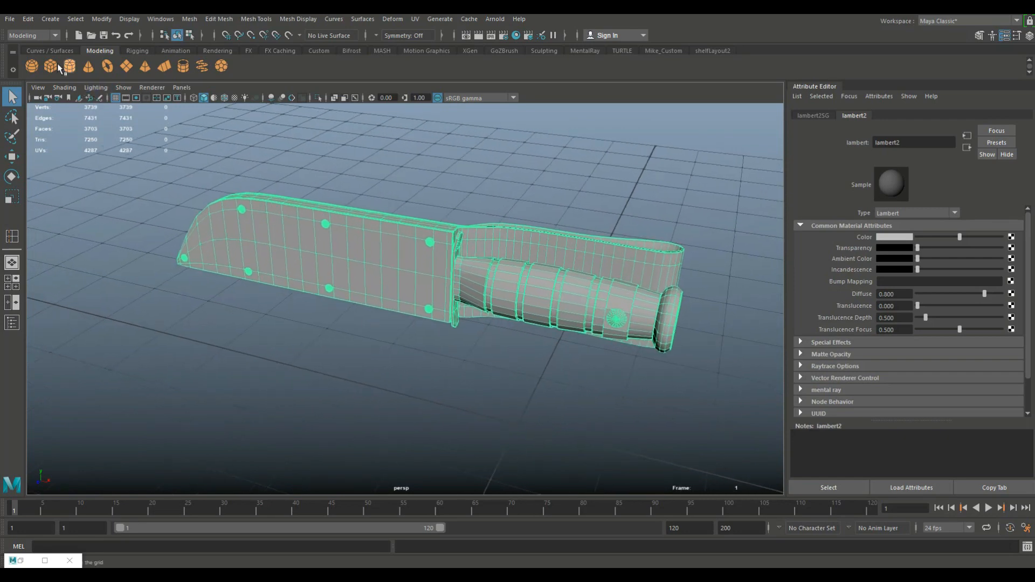
pyautogui.click(9, 19)
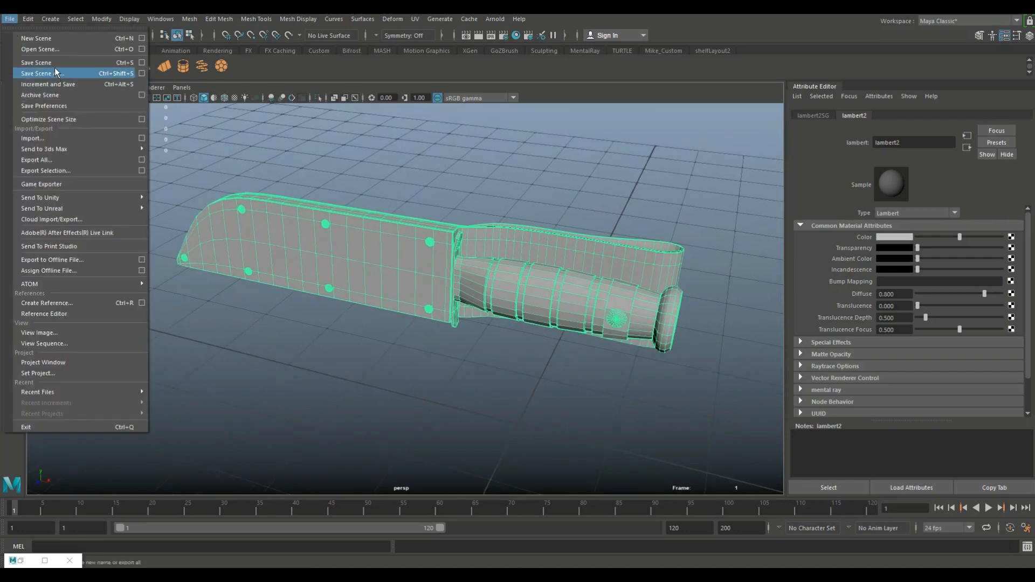
pyautogui.click(73, 171)
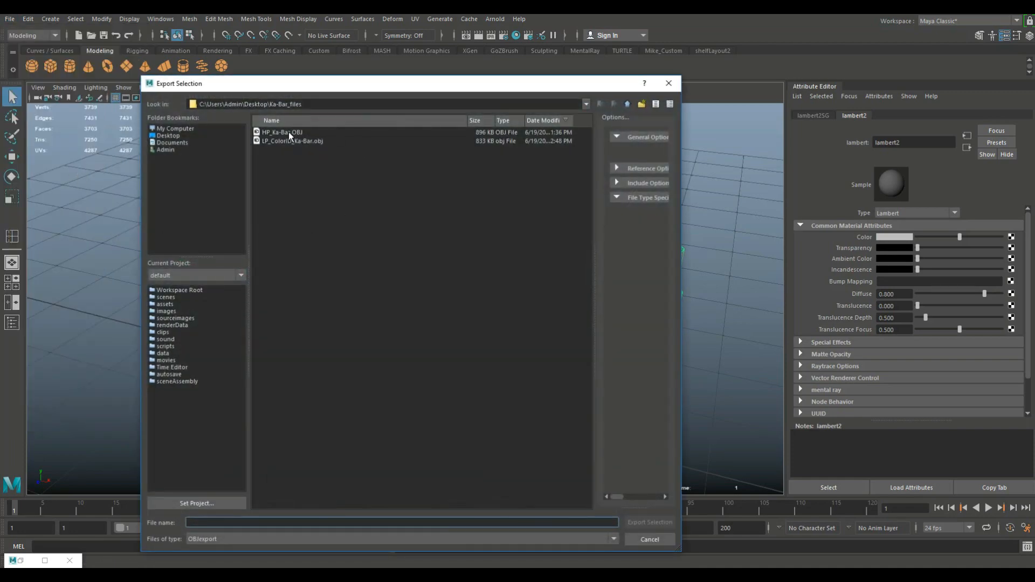
pyautogui.click(283, 133)
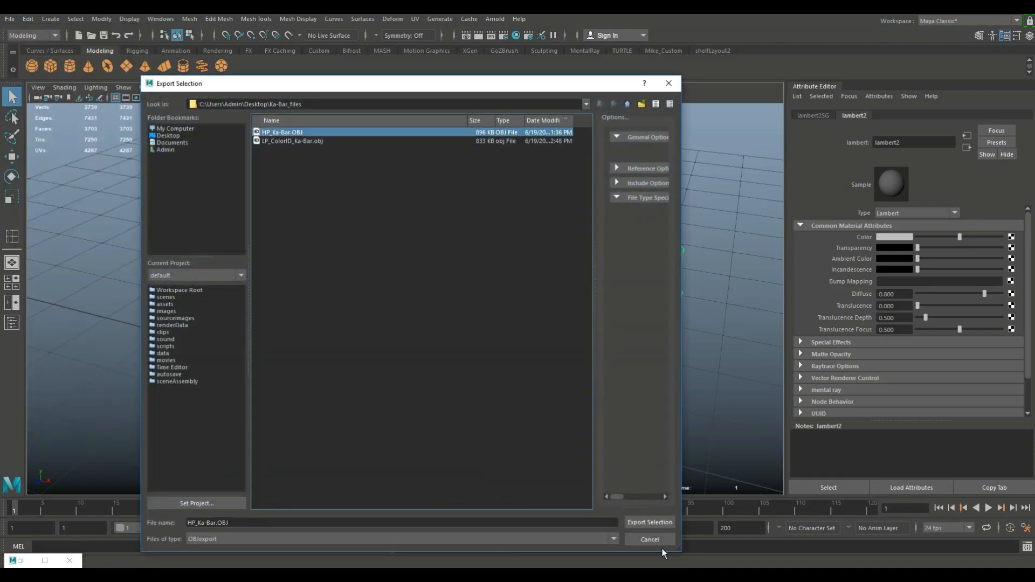
pyautogui.click(651, 522)
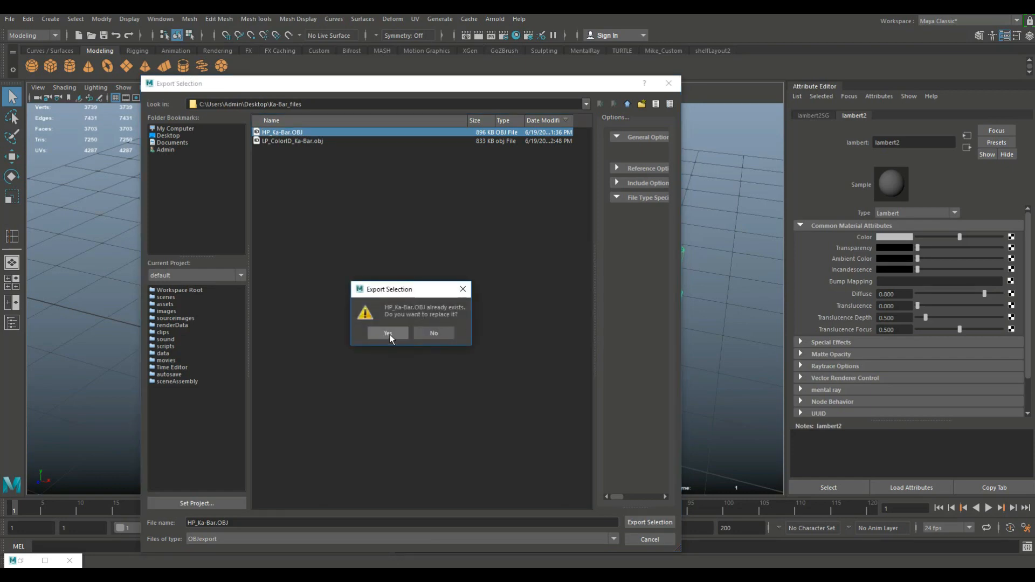
pyautogui.click(388, 333)
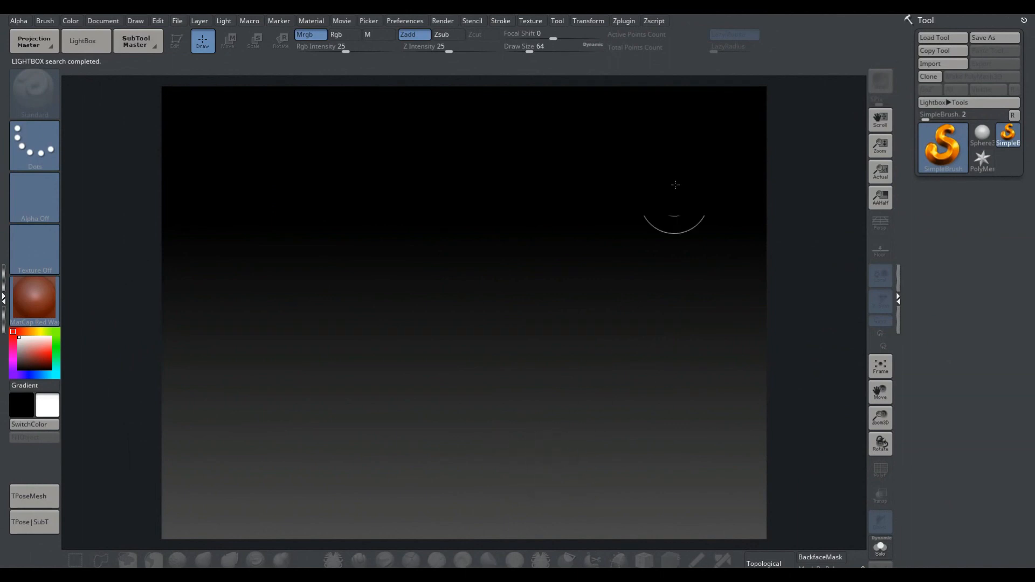
# Step: Switch to ZBrush and import HP_Ka-Bar.OBJ from the Ka-Bar_files folder, splitting its nonstandard polygons into quads and triangles
pyautogui.click(951, 64)
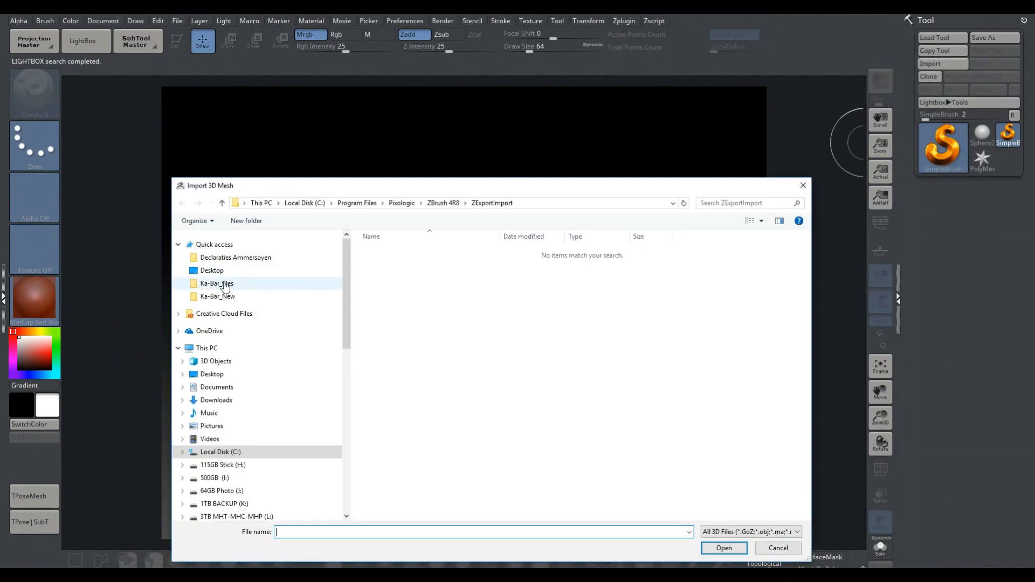
pyautogui.click(227, 284)
pyautogui.click(390, 272)
pyautogui.click(723, 548)
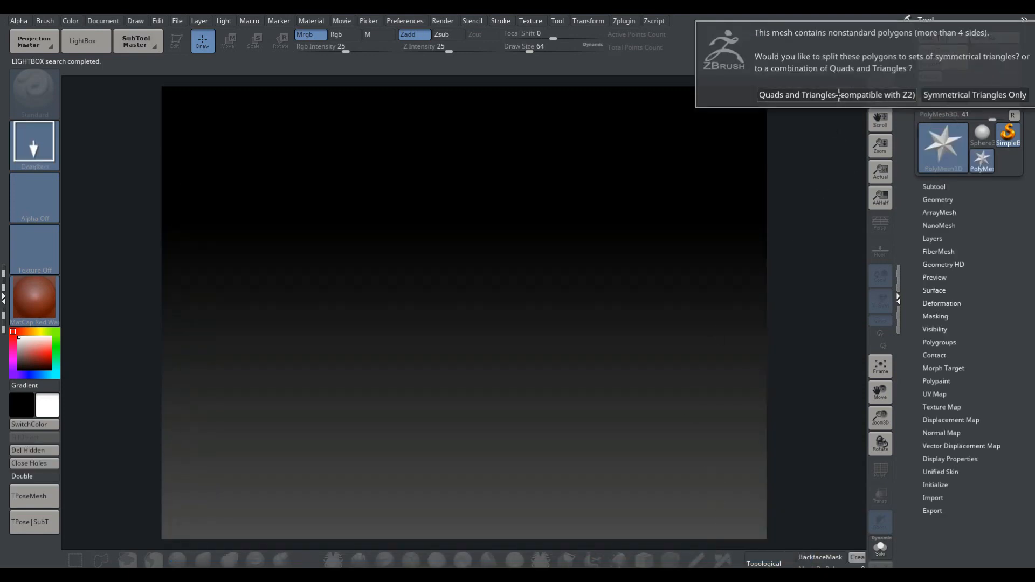
pyautogui.click(842, 96)
# Step: Place the imported knife on the canvas, enter Edit mode and convert it to a PolyMesh3D
pyautogui.moveTo(375, 236)
pyautogui.mouseDown()
pyautogui.moveTo(501, 377)
pyautogui.moveTo(566, 345)
pyautogui.moveTo(623, 353)
pyautogui.moveTo(626, 280)
pyautogui.mouseUp()
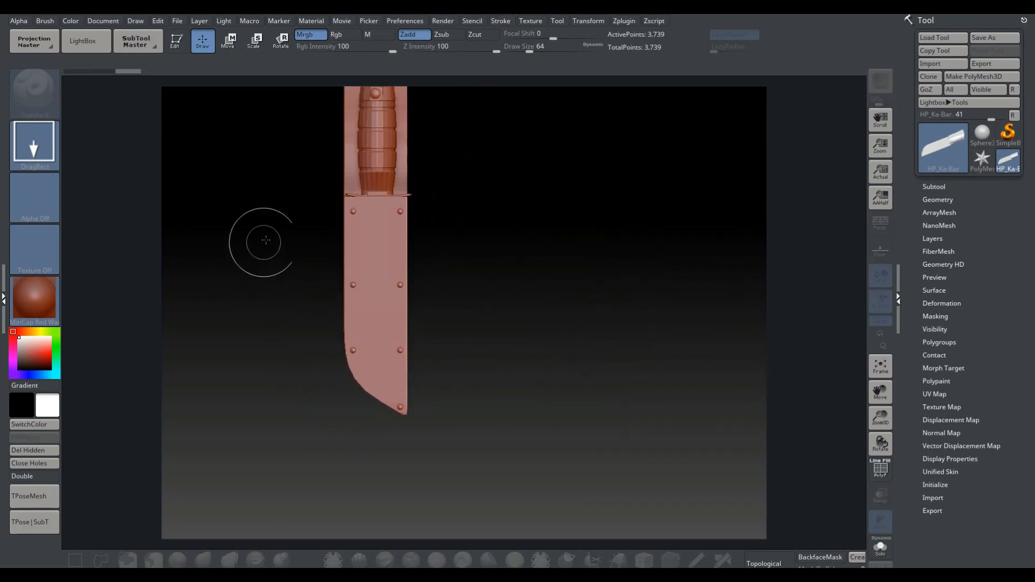
pyautogui.click(175, 40)
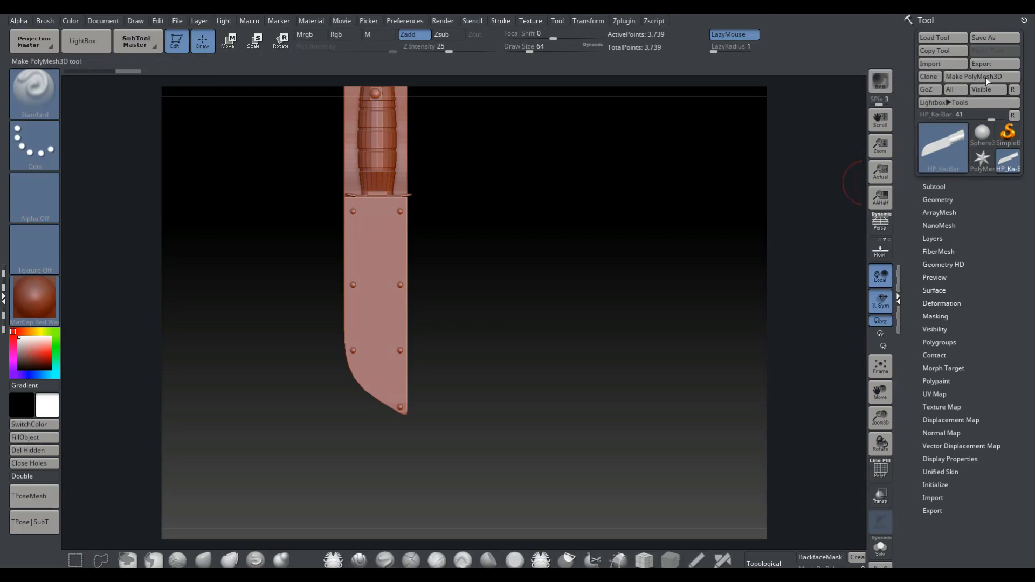
pyautogui.click(973, 76)
# Step: Open the Geometry settings and display the knife mesh with its polyframe wireframe in perspective
pyautogui.moveTo(569, 402); pyautogui.dragTo(556, 353)
pyautogui.moveTo(596, 415)
pyautogui.mouseDown()
pyautogui.moveTo(582, 399)
pyautogui.moveTo(623, 464)
pyautogui.moveTo(583, 388)
pyautogui.moveTo(598, 403)
pyautogui.mouseUp()
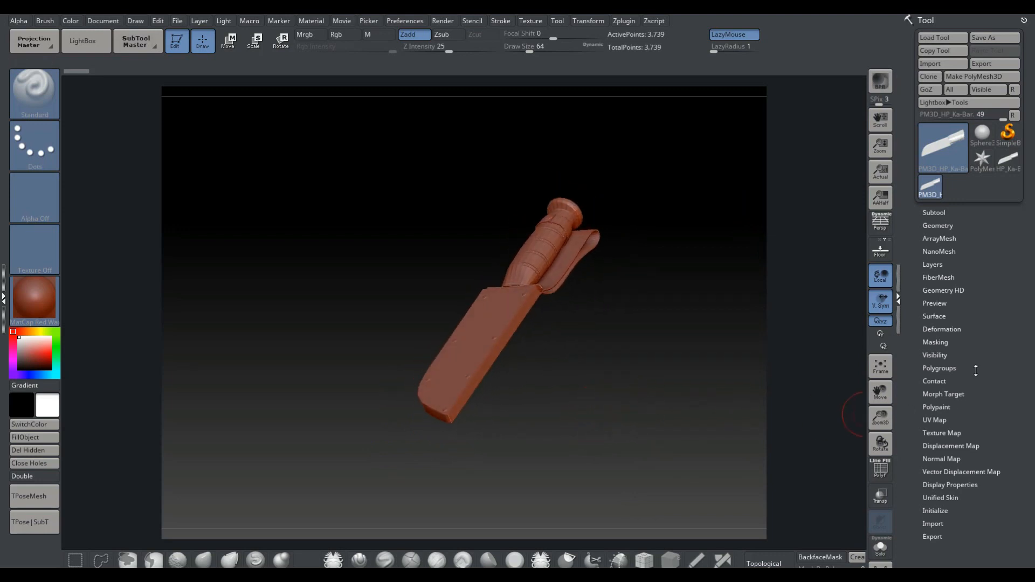
pyautogui.click(948, 226)
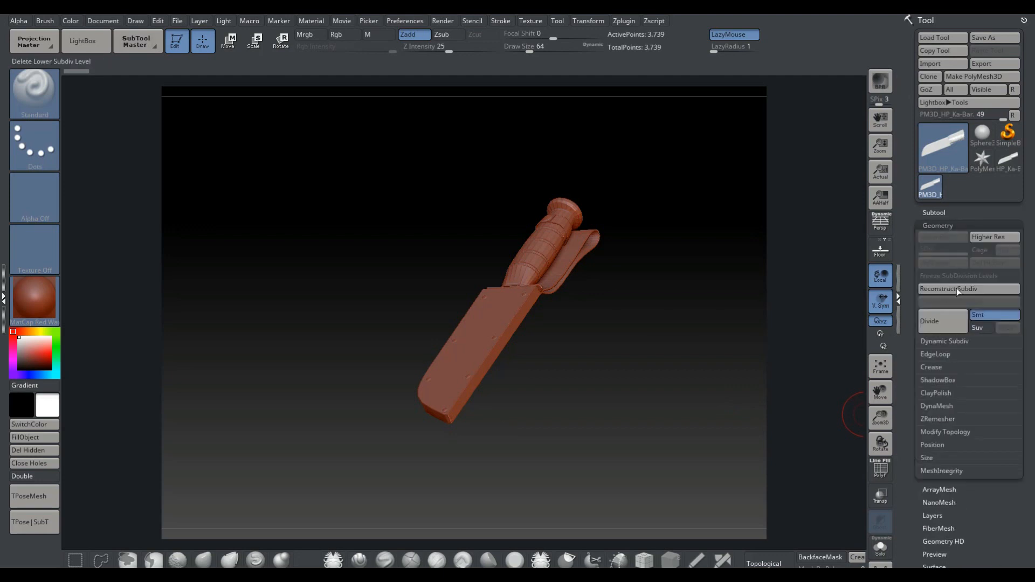
pyautogui.moveTo(577, 415); pyautogui.dragTo(524, 338)
pyautogui.keyDown('alt'); pyautogui.moveTo(499, 384); pyautogui.dragTo(526, 433); pyautogui.keyUp('alt')
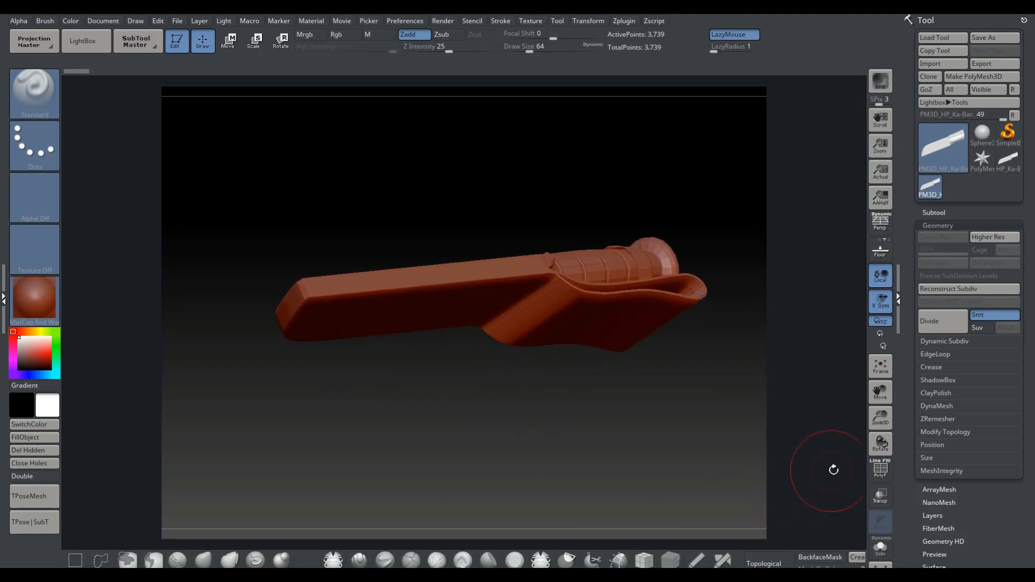
pyautogui.click(880, 469)
pyautogui.press('p')
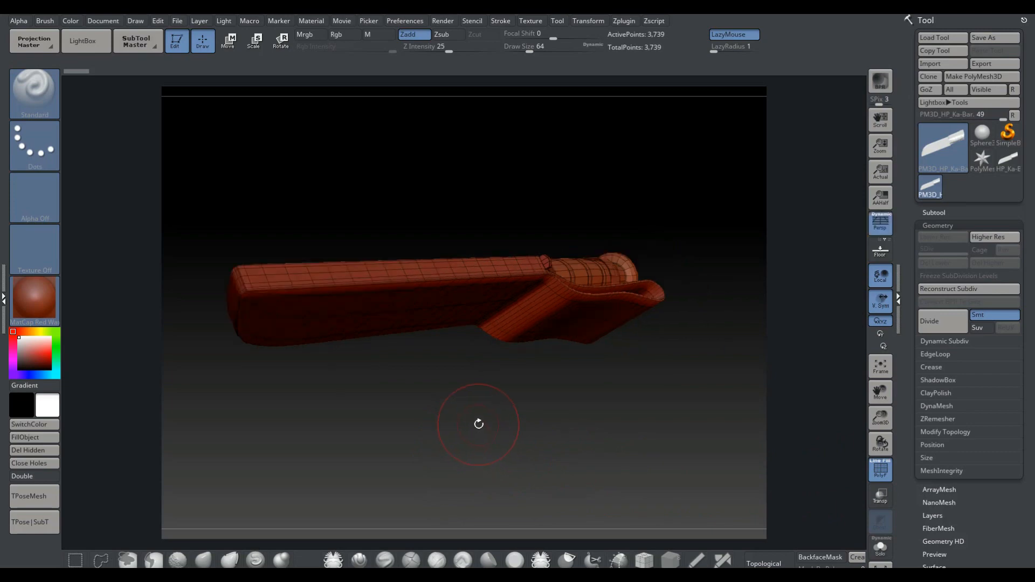
pyautogui.keyDown('alt'); pyautogui.moveTo(450, 441); pyautogui.dragTo(508, 447); pyautogui.keyUp('alt')
# Step: Divide the knife mesh up to subdivision level 7 and turn off its polyframe wireframe
pyautogui.click(938, 324)
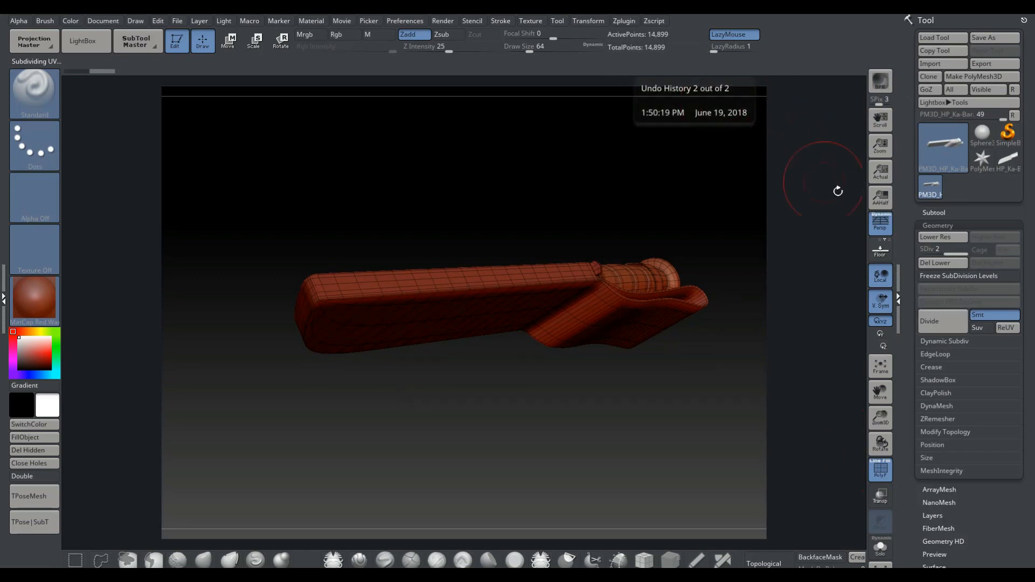
pyautogui.click(943, 323)
pyautogui.click(944, 323)
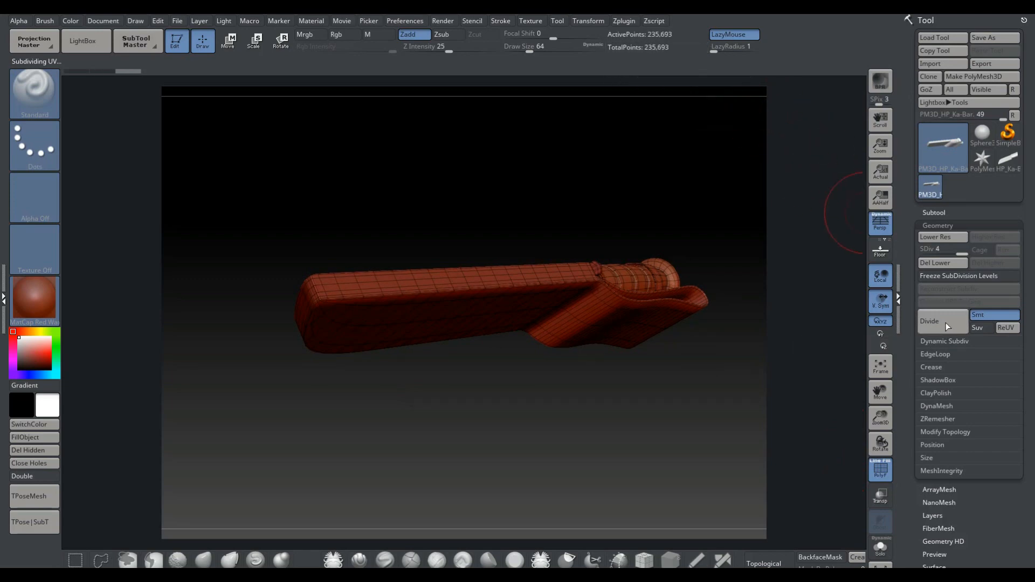
pyautogui.click(946, 322)
pyautogui.click(945, 322)
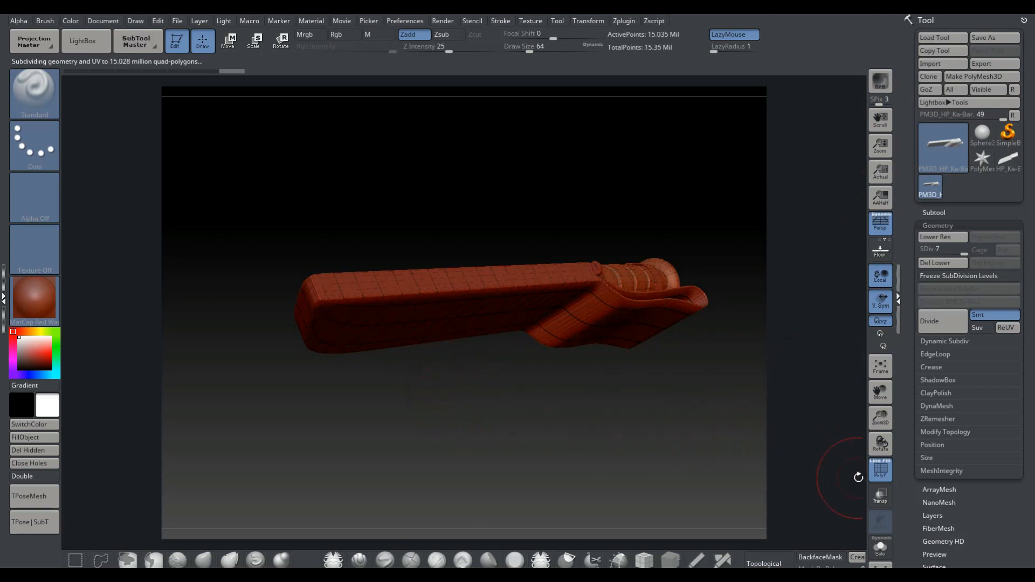
pyautogui.click(880, 469)
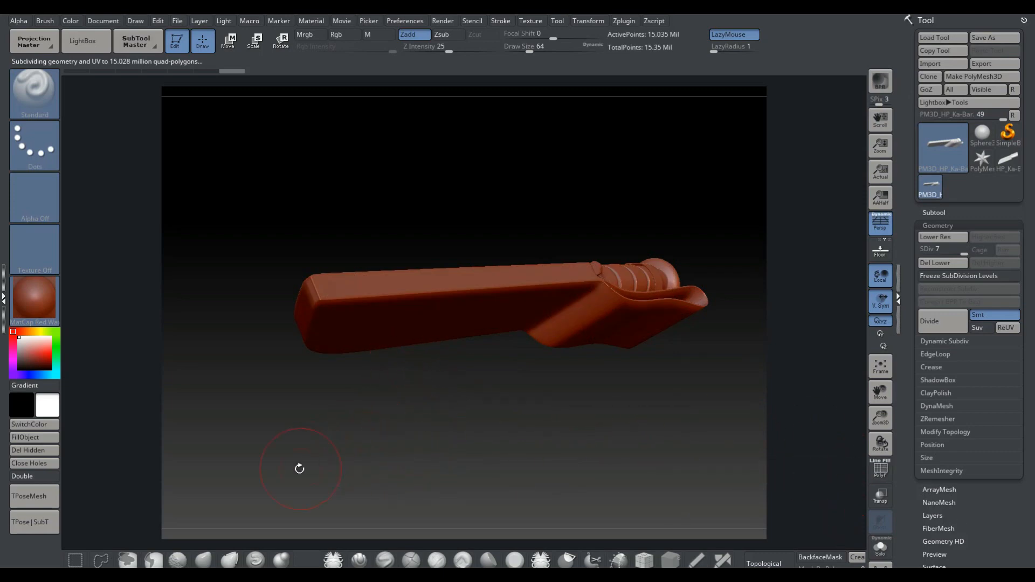
# Step: Choose the TrimDynamic brush and set its Z Intensity to 14 and Focal Shift to -70
pyautogui.click(42, 98)
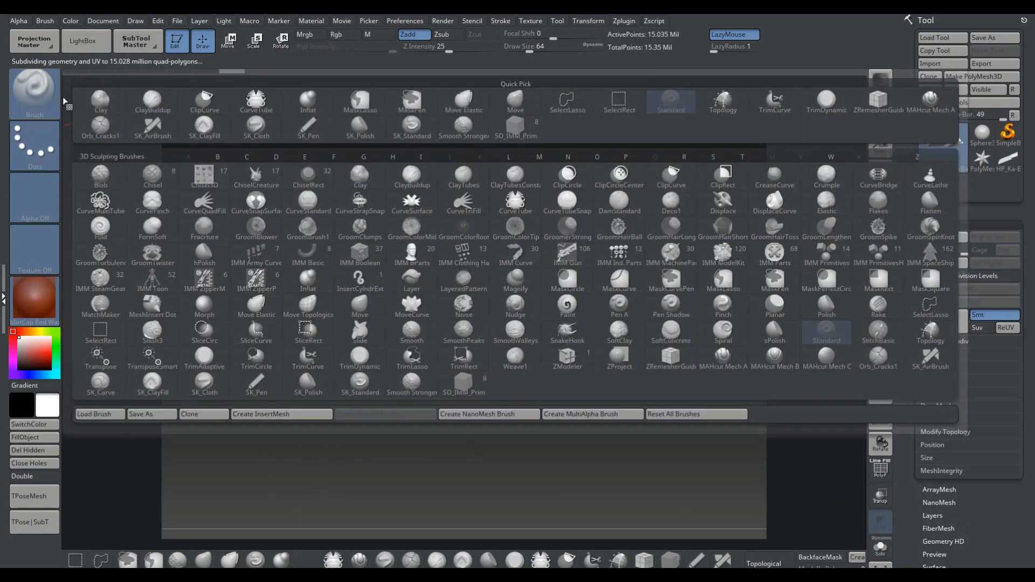
pyautogui.click(826, 100)
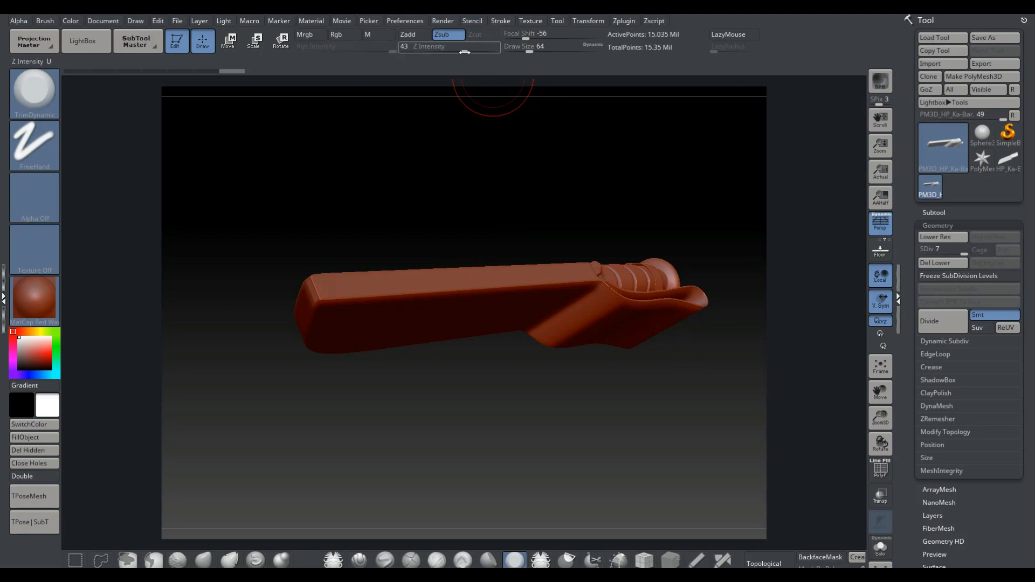
pyautogui.moveTo(463, 51); pyautogui.dragTo(445, 54)
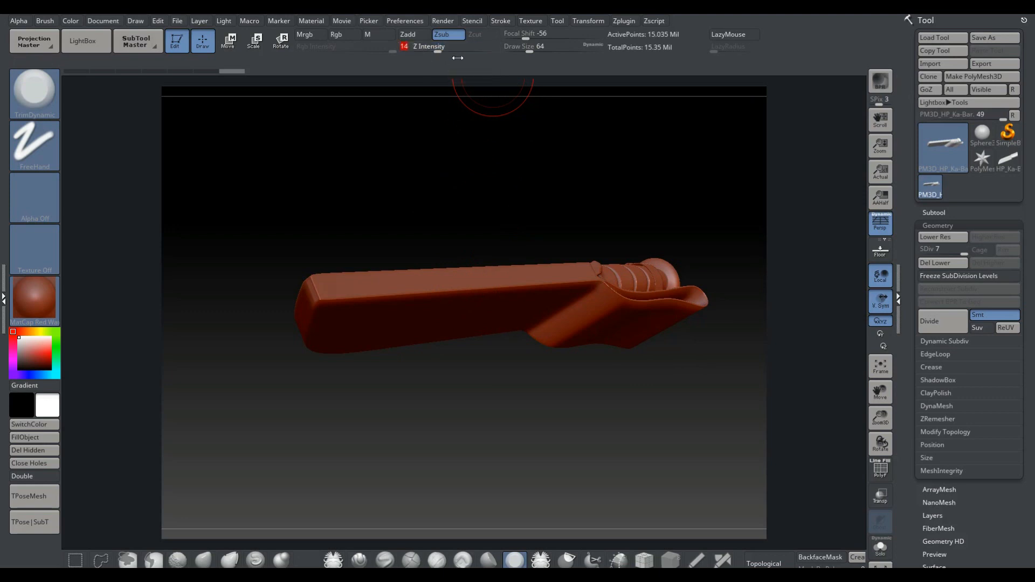
pyautogui.moveTo(526, 39); pyautogui.dragTo(520, 39)
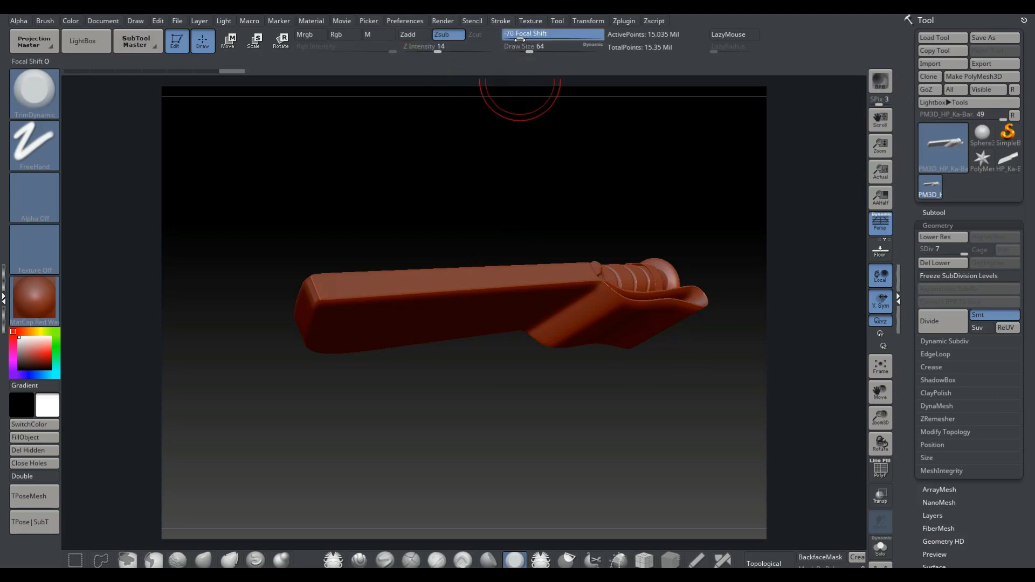
pyautogui.moveTo(463, 310)
pyautogui.mouseDown()
pyautogui.moveTo(467, 283)
pyautogui.moveTo(461, 336)
pyautogui.mouseUp()
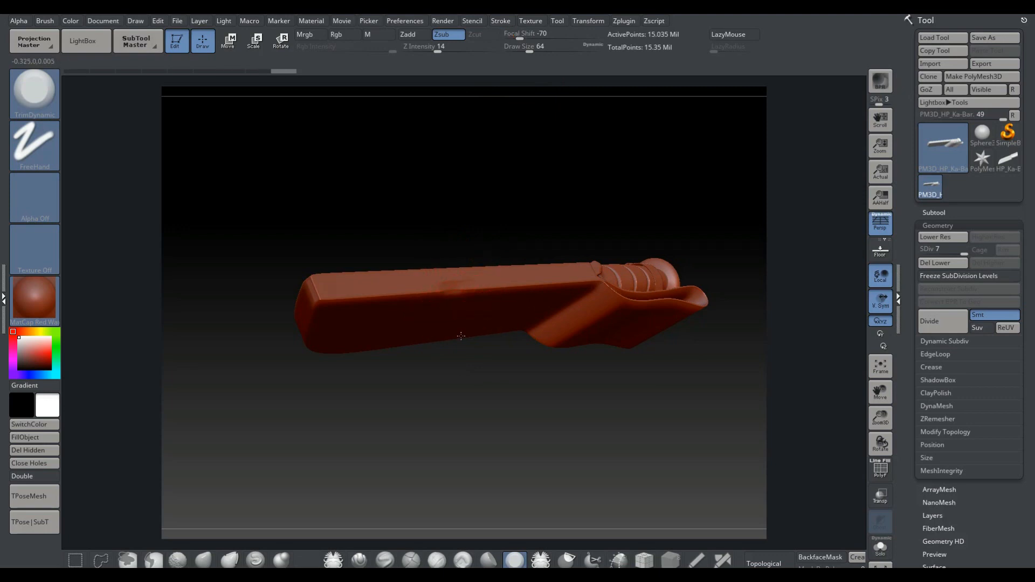
pyautogui.moveTo(456, 407)
pyautogui.keyDown('alt'); pyautogui.mouseDown()
pyautogui.moveTo(442, 418)
pyautogui.moveTo(545, 384)
pyautogui.mouseUp(); pyautogui.keyUp('alt')
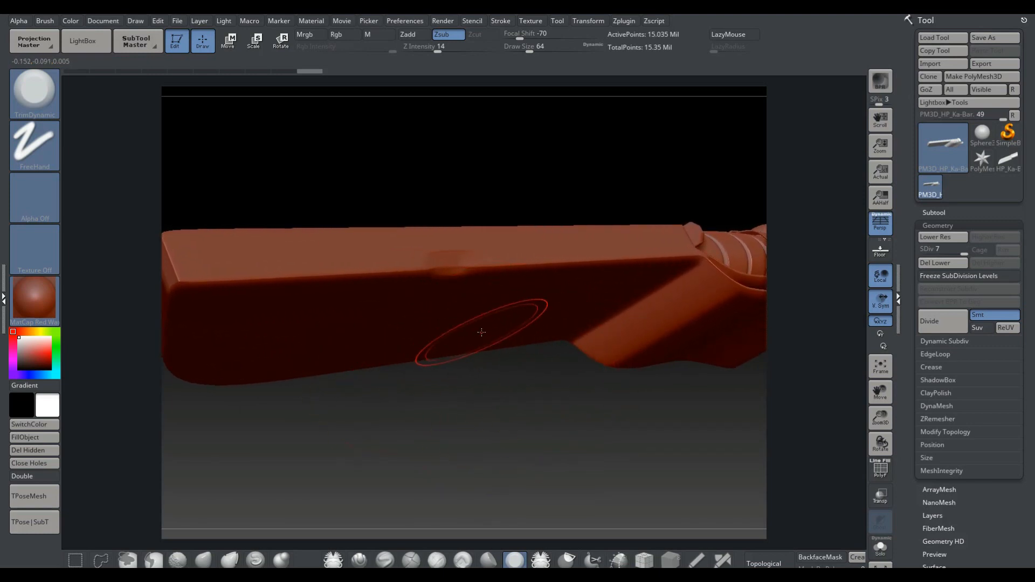
pyautogui.press('ctrl')
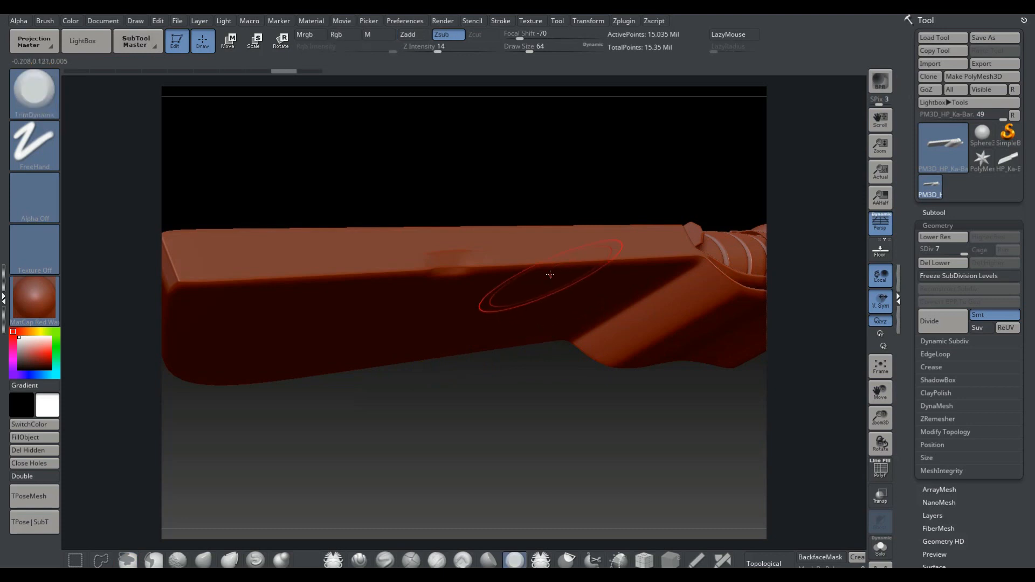
pyautogui.press('ctrl')
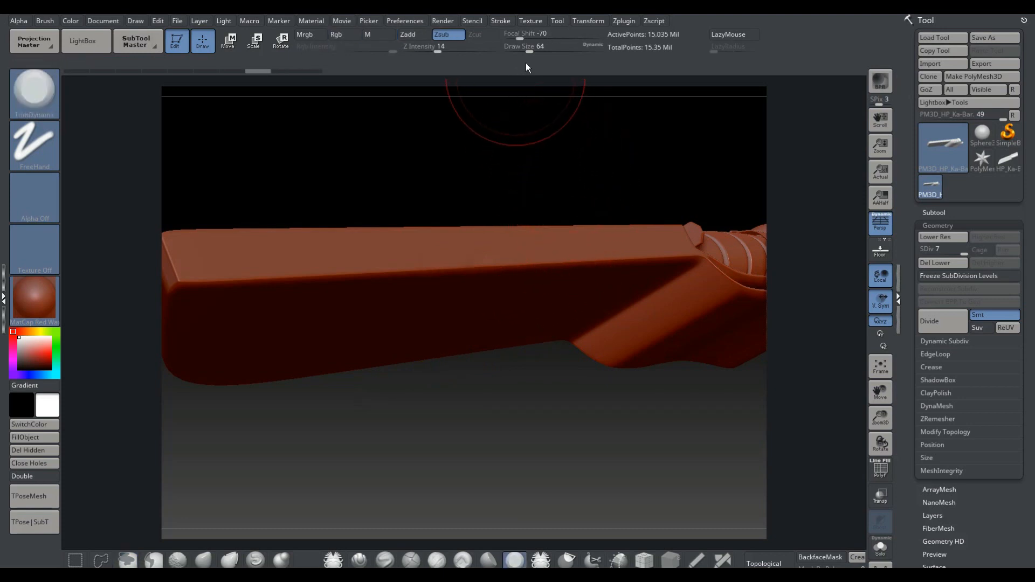
# Step: Set the draw size to 17 and trim irregular worn spots along the sheath's long straight edge and around its tip
pyautogui.moveTo(529, 49); pyautogui.dragTo(517, 49)
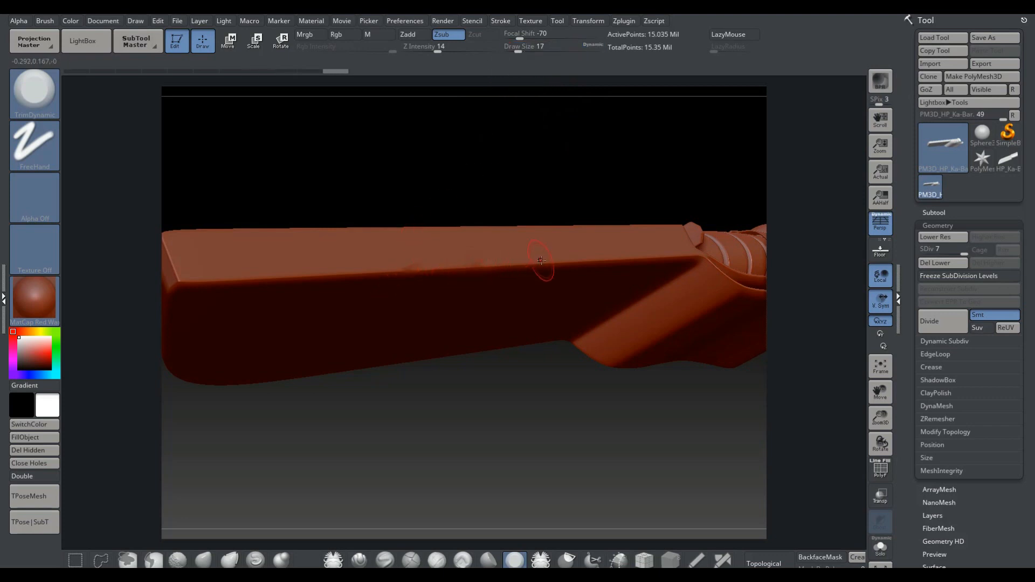
pyautogui.moveTo(584, 280); pyautogui.dragTo(592, 272)
pyautogui.moveTo(675, 238); pyautogui.dragTo(668, 244)
pyautogui.moveTo(301, 342); pyautogui.dragTo(319, 348)
pyautogui.moveTo(289, 307); pyautogui.dragTo(259, 297)
pyautogui.moveTo(175, 289)
pyautogui.mouseDown()
pyautogui.moveTo(195, 292)
pyautogui.moveTo(167, 296)
pyautogui.moveTo(210, 229)
pyautogui.mouseUp()
pyautogui.moveTo(291, 337); pyautogui.dragTo(353, 368)
pyautogui.moveTo(396, 427); pyautogui.dragTo(352, 372)
pyautogui.moveTo(339, 334)
pyautogui.mouseDown()
pyautogui.moveTo(403, 297)
pyautogui.moveTo(491, 271)
pyautogui.mouseUp()
pyautogui.moveTo(404, 432)
pyautogui.mouseDown()
pyautogui.moveTo(468, 426)
pyautogui.moveTo(515, 441)
pyautogui.moveTo(397, 428)
pyautogui.moveTo(387, 443)
pyautogui.mouseUp()
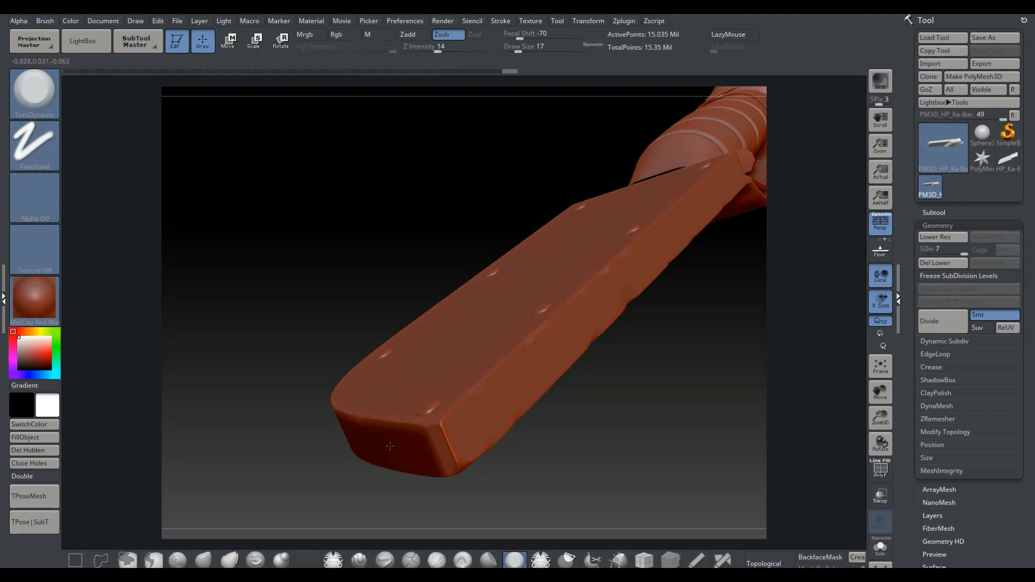
# Step: Trim irregular worn spots around the sheath's tip and along its long straight edge toward the handle
pyautogui.moveTo(321, 459)
pyautogui.mouseDown()
pyautogui.moveTo(260, 417)
pyautogui.moveTo(308, 426)
pyautogui.mouseUp()
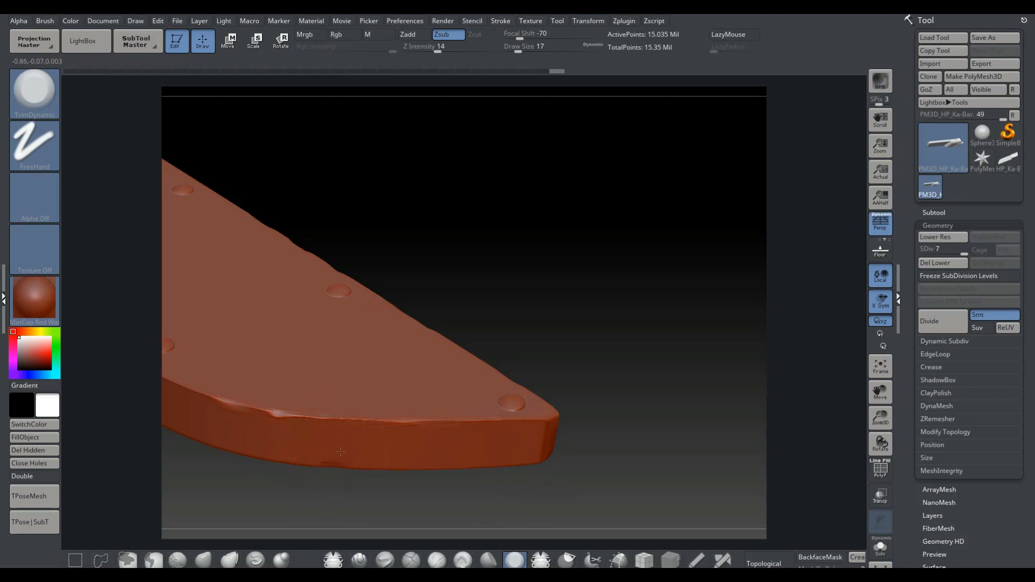
pyautogui.moveTo(464, 473); pyautogui.dragTo(455, 475)
pyautogui.moveTo(377, 485); pyautogui.dragTo(410, 434)
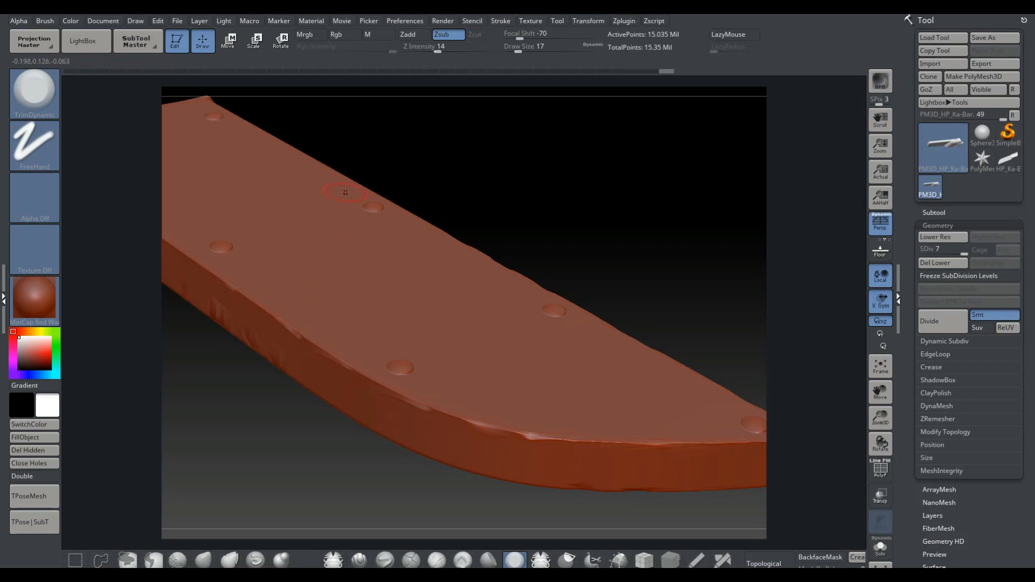
pyautogui.moveTo(338, 169); pyautogui.dragTo(289, 144)
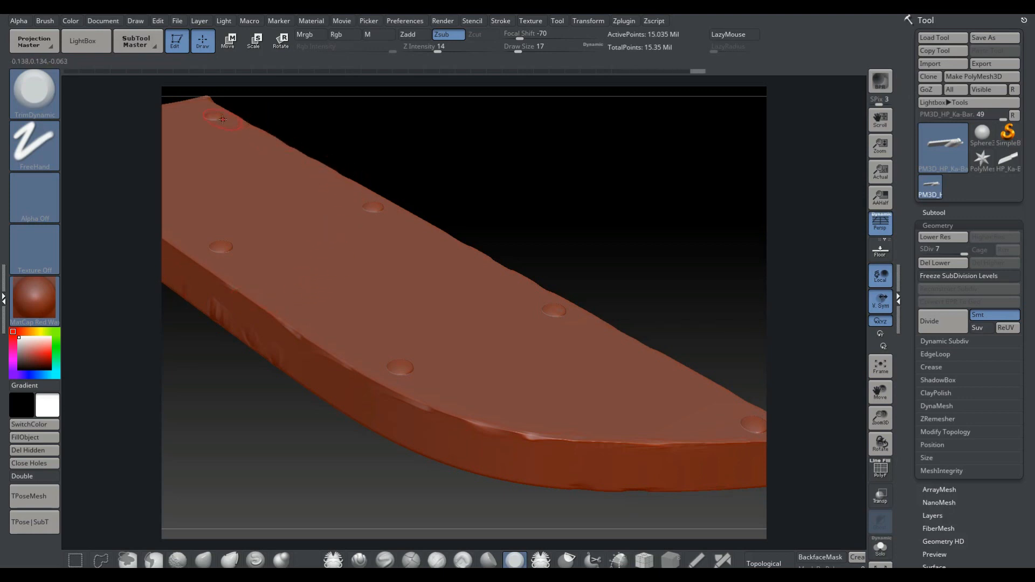
pyautogui.moveTo(442, 218); pyautogui.dragTo(465, 243)
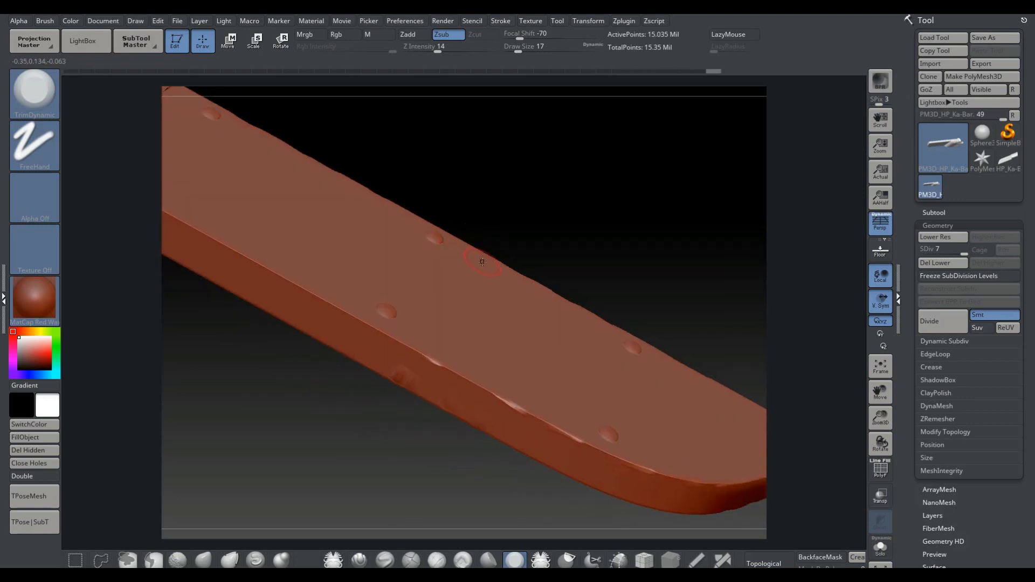
pyautogui.moveTo(405, 202); pyautogui.dragTo(356, 232)
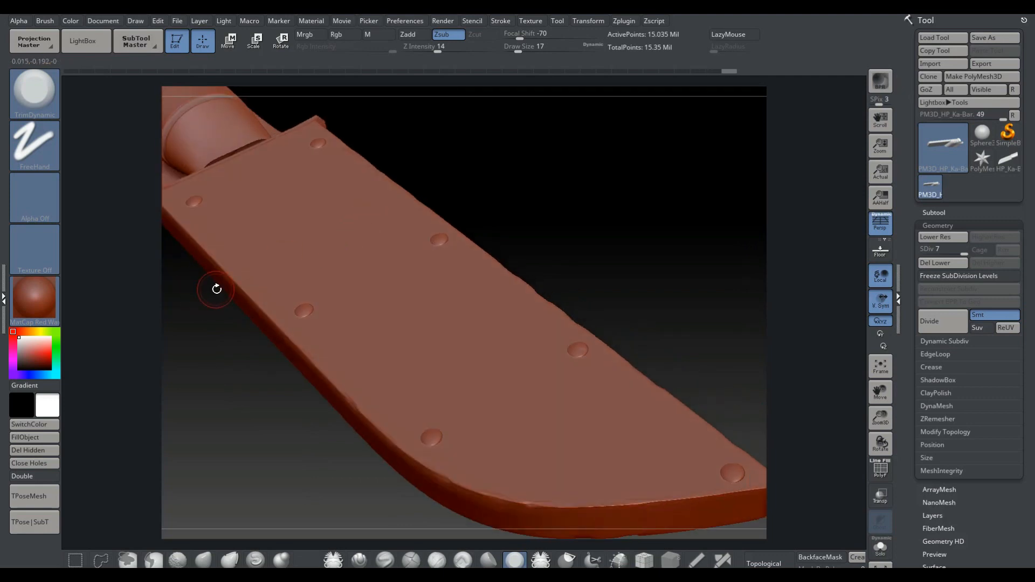
# Step: Trim irregular wear into the sheath's opposite long edge, from the curved section up to the guard
pyautogui.moveTo(196, 241); pyautogui.dragTo(216, 273)
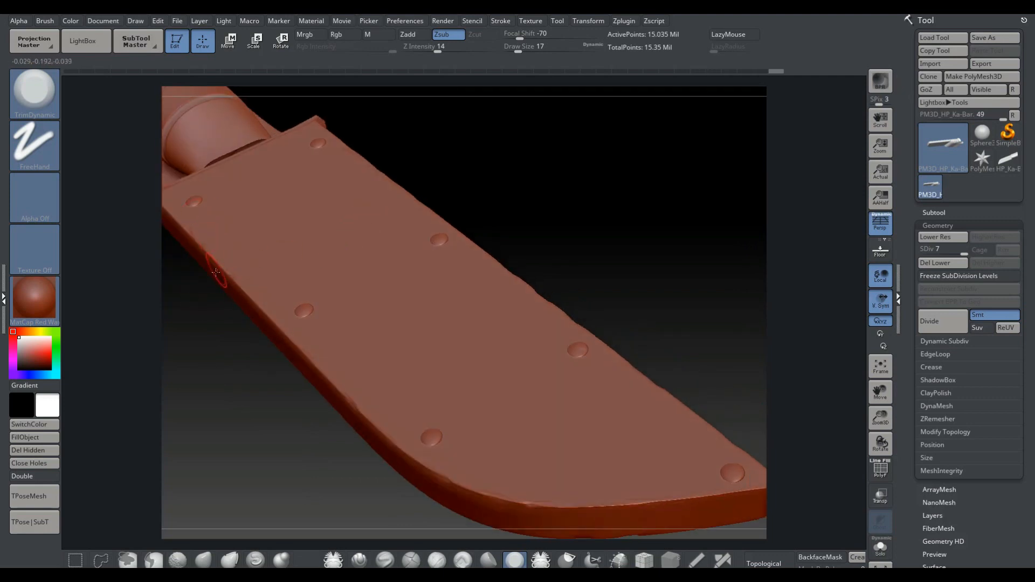
pyautogui.moveTo(278, 429)
pyautogui.mouseDown()
pyautogui.moveTo(426, 454)
pyautogui.moveTo(261, 324)
pyautogui.moveTo(311, 353)
pyautogui.moveTo(277, 354)
pyautogui.mouseUp()
pyautogui.keyDown('alt'); pyautogui.moveTo(383, 358); pyautogui.dragTo(528, 385); pyautogui.keyUp('alt')
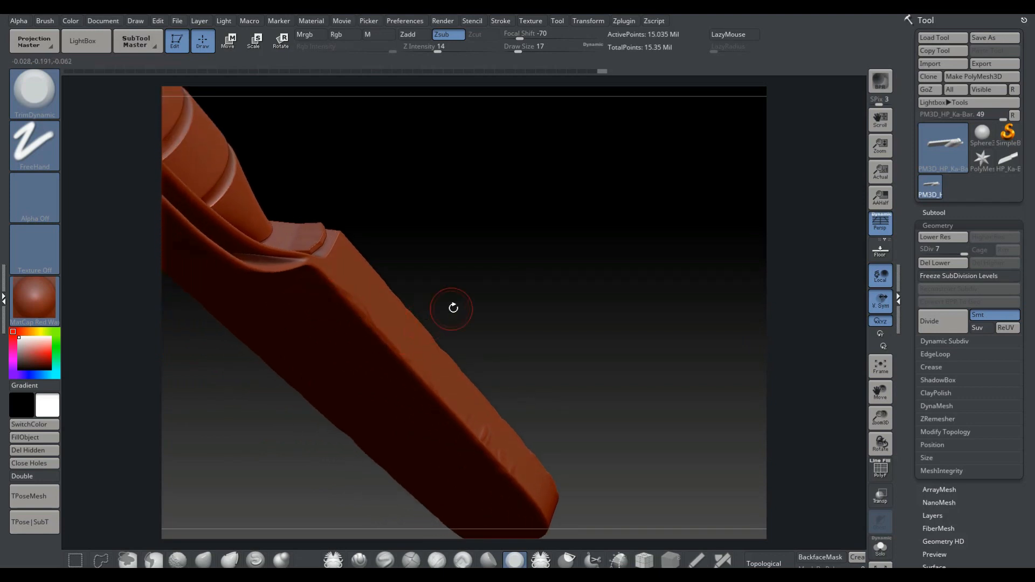
pyautogui.moveTo(288, 280); pyautogui.dragTo(240, 274)
pyautogui.moveTo(454, 256)
pyautogui.mouseDown()
pyautogui.moveTo(479, 272)
pyautogui.moveTo(452, 358)
pyautogui.moveTo(289, 353)
pyautogui.moveTo(237, 299)
pyautogui.mouseUp()
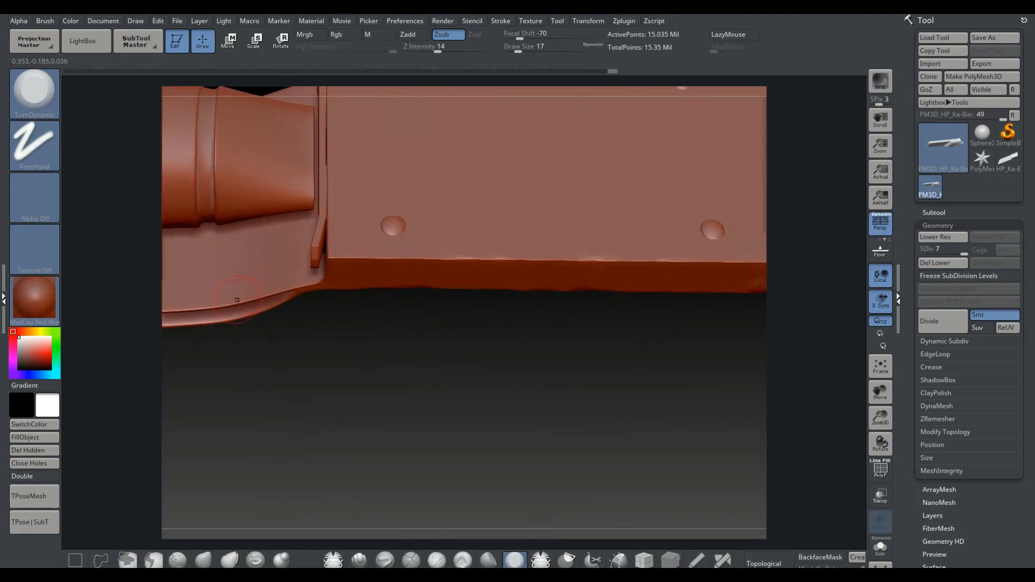
# Step: Trim more worn spots along both sheath edges near the guard and along the curved edge running up to the tip
pyautogui.keyDown('alt'); pyautogui.moveTo(276, 369); pyautogui.dragTo(302, 389); pyautogui.keyUp('alt')
pyautogui.moveTo(524, 320); pyautogui.dragTo(364, 347)
pyautogui.moveTo(471, 451); pyautogui.dragTo(320, 137)
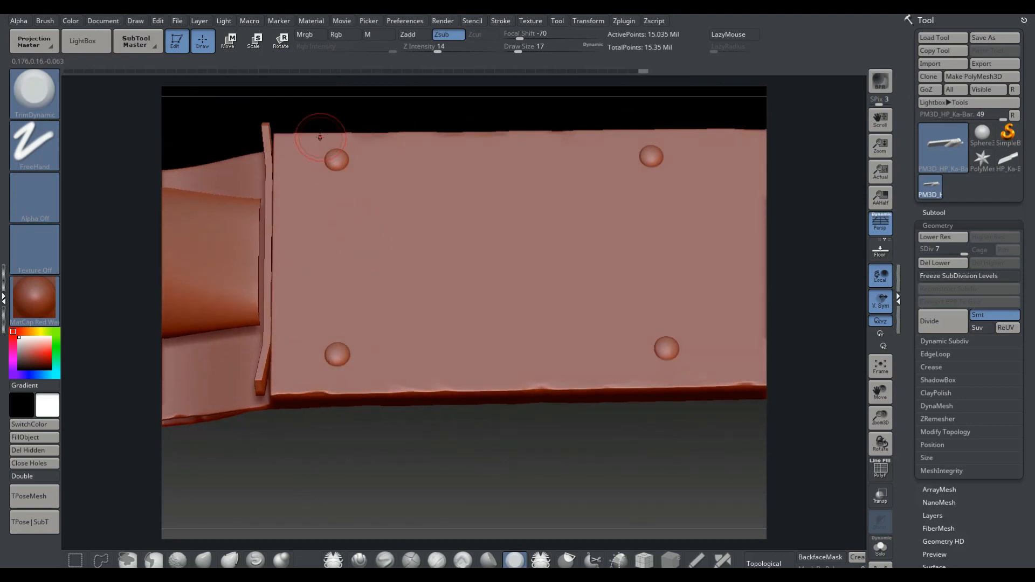
pyautogui.moveTo(569, 444); pyautogui.dragTo(548, 381)
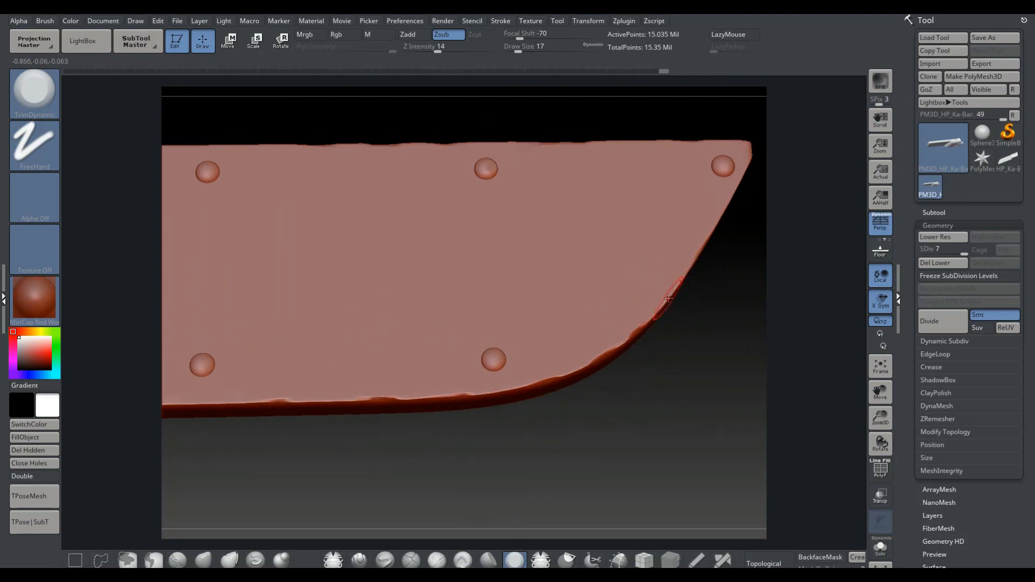
pyautogui.moveTo(668, 298); pyautogui.dragTo(671, 289)
pyautogui.moveTo(651, 309); pyautogui.dragTo(711, 225)
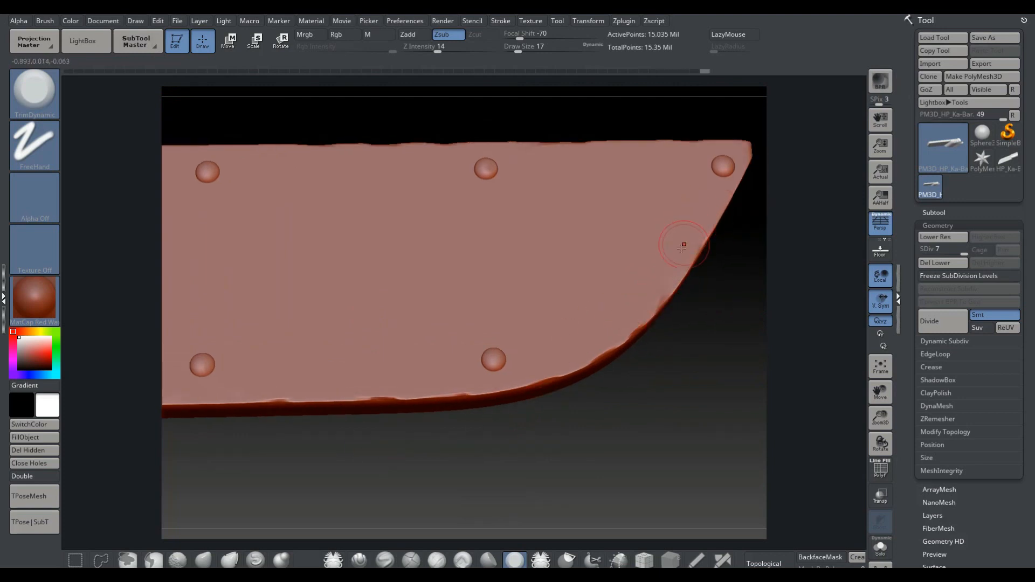
# Step: Trim wear along the back edge of the sheath's straight side, and face the sheath front-on with the handle up
pyautogui.moveTo(492, 478)
pyautogui.mouseDown()
pyautogui.moveTo(503, 455)
pyautogui.moveTo(489, 287)
pyautogui.mouseUp()
pyautogui.moveTo(585, 159)
pyautogui.mouseDown()
pyautogui.moveTo(495, 174)
pyautogui.moveTo(668, 158)
pyautogui.mouseUp()
pyautogui.moveTo(320, 430); pyautogui.dragTo(370, 260)
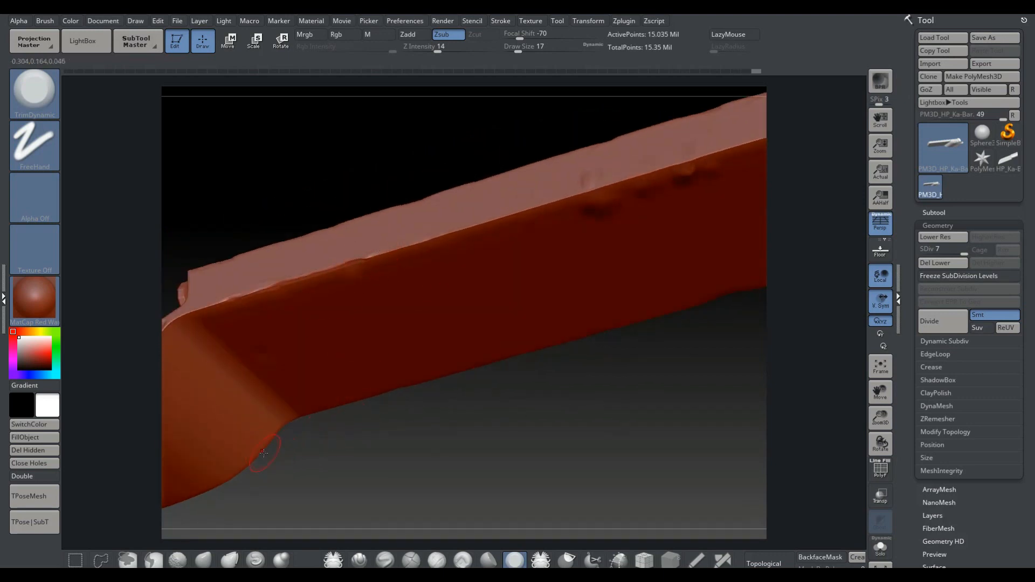
pyautogui.moveTo(269, 431); pyautogui.dragTo(291, 419)
pyautogui.moveTo(393, 433); pyautogui.dragTo(458, 478)
pyautogui.moveTo(587, 453)
pyautogui.mouseDown()
pyautogui.moveTo(541, 535)
pyautogui.moveTo(413, 461)
pyautogui.moveTo(555, 231)
pyautogui.moveTo(545, 270)
pyautogui.moveTo(487, 341)
pyautogui.moveTo(588, 259)
pyautogui.mouseUp()
pyautogui.keyDown('shift'); pyautogui.moveTo(552, 336); pyautogui.dragTo(559, 435); pyautogui.keyUp('shift')
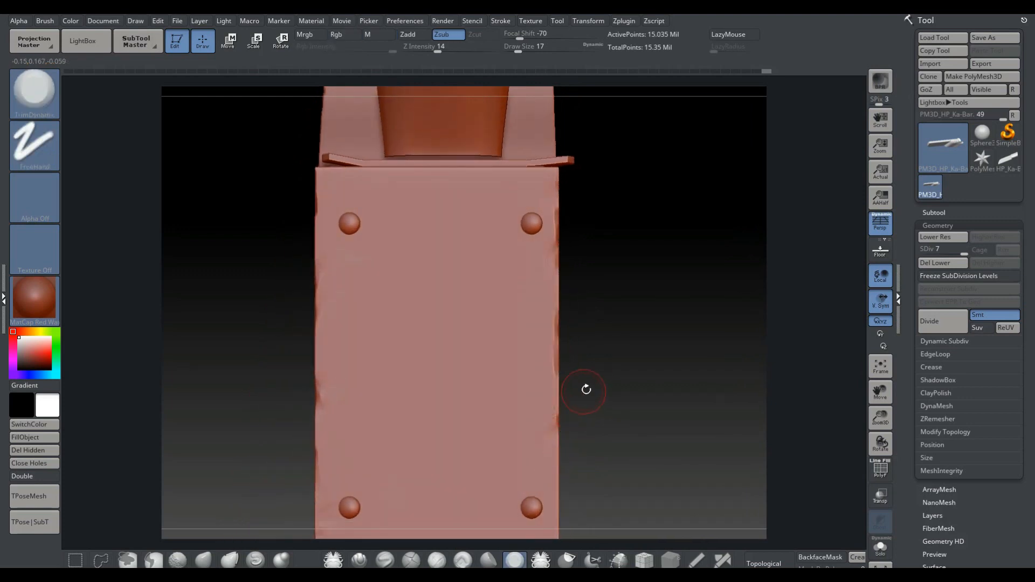
pyautogui.keyDown('alt'); pyautogui.moveTo(587, 400); pyautogui.dragTo(627, 341); pyautogui.keyUp('alt')
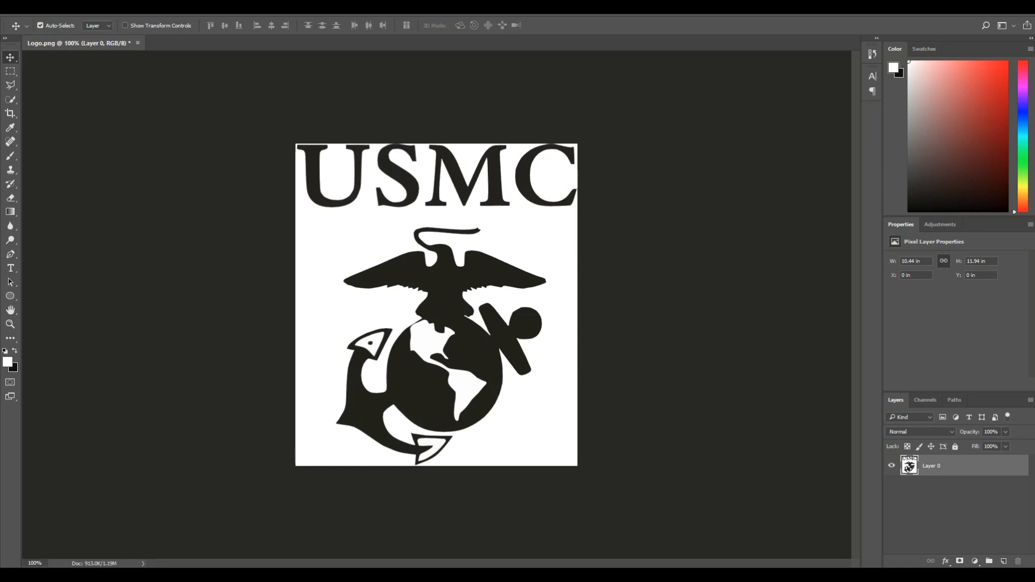
# Step: Switch to Photoshop and invert the colours of the USMC logo so it is light on black
pyautogui.click(69, 8)
pyautogui.moveTo(117, 37)
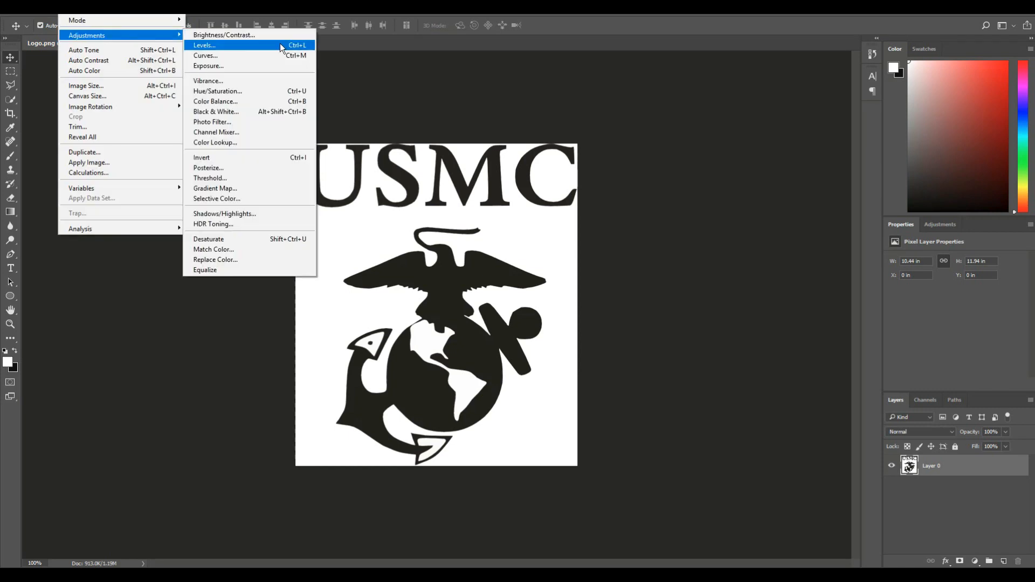
pyautogui.click(221, 157)
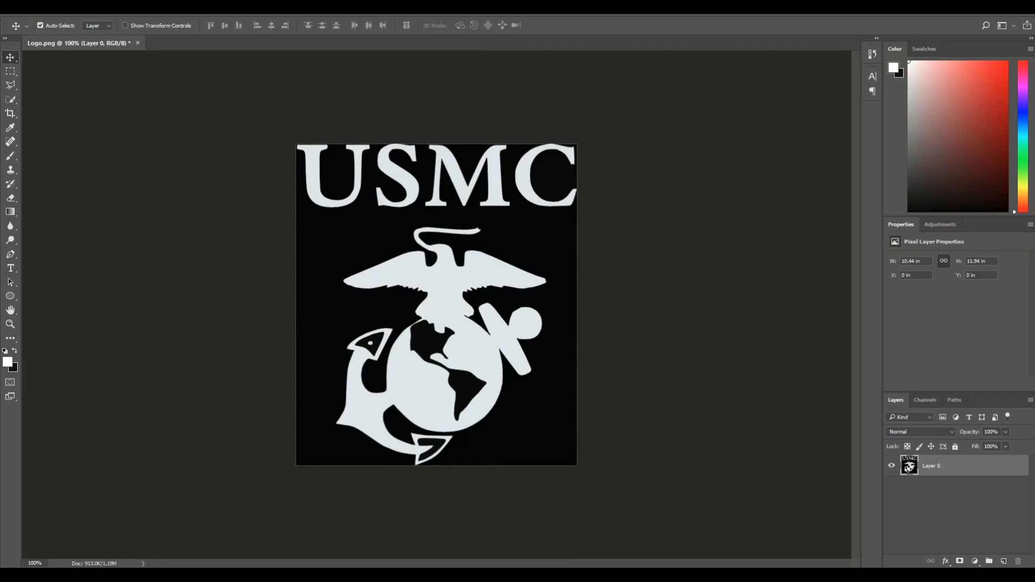
# Step: Save the inverted logo as the JPEG LogoZBrush in the Ka-Bar_files folder, replacing the existing file
pyautogui.click(8, 7)
pyautogui.click(54, 128)
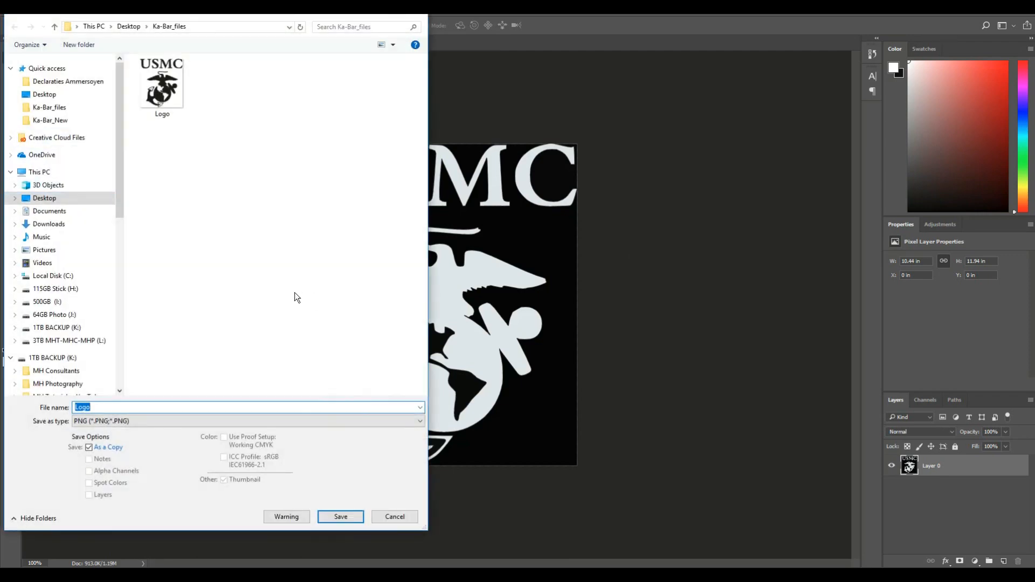
pyautogui.click(108, 422)
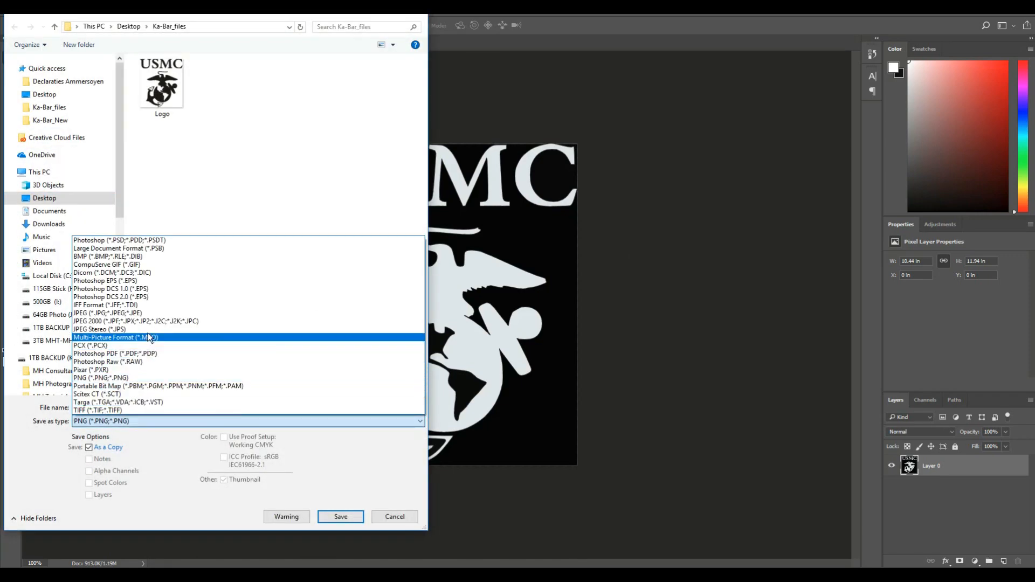
pyautogui.click(155, 314)
pyautogui.click(217, 111)
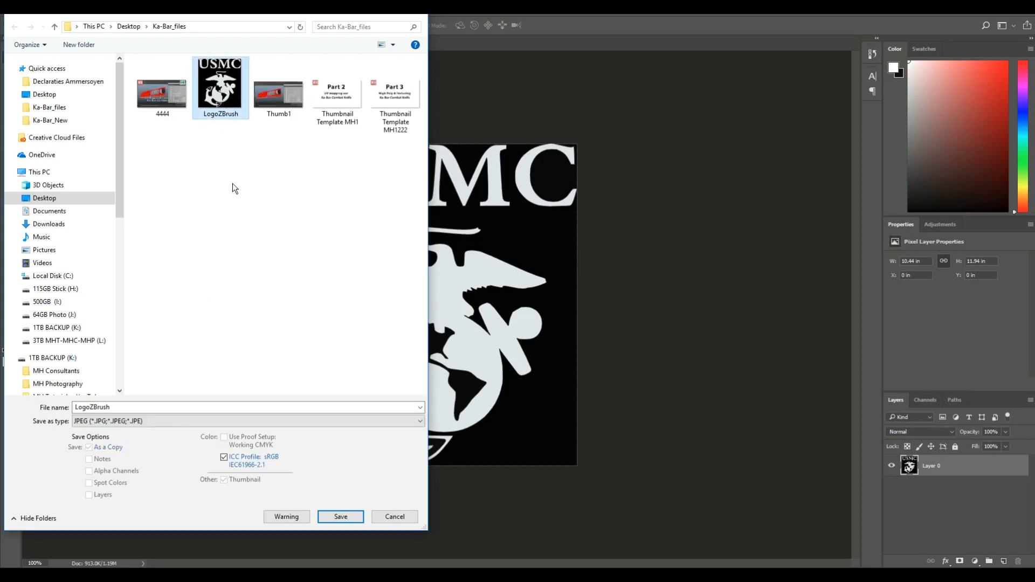
pyautogui.click(347, 518)
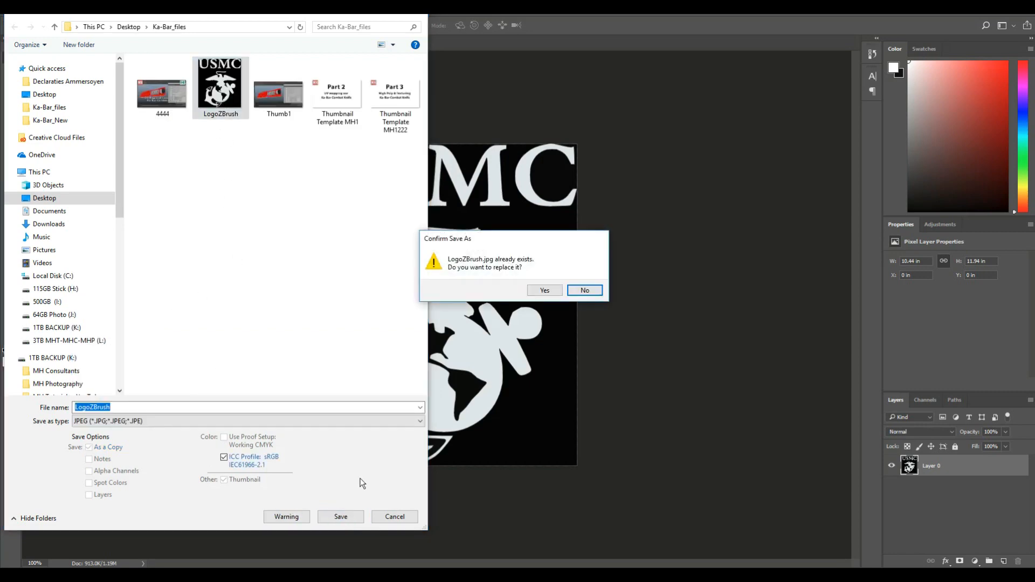
pyautogui.click(532, 291)
pyautogui.click(580, 156)
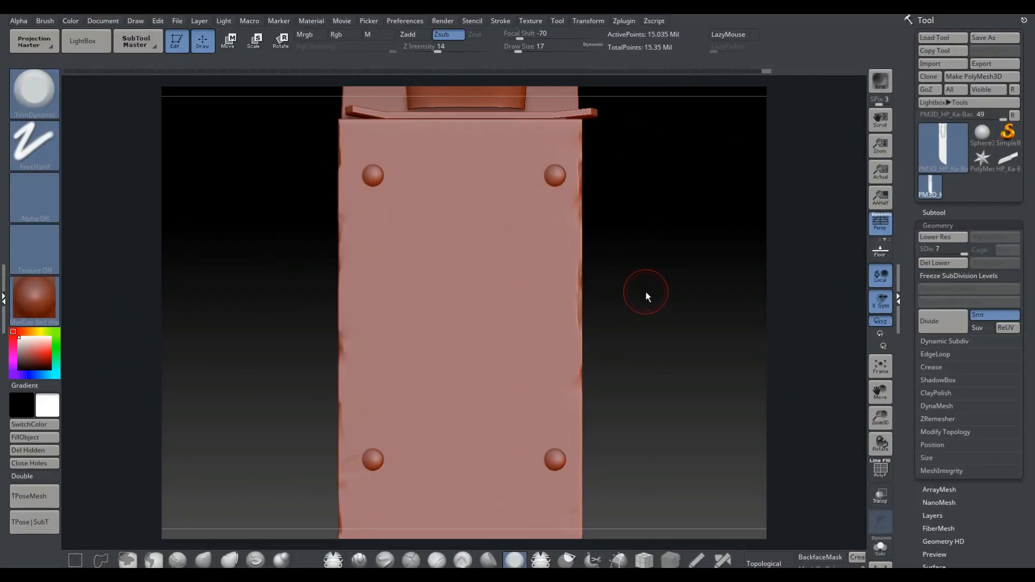
# Step: Switch to ZBrush and choose the Standard brush with the DragRect stroke
pyautogui.click(28, 92)
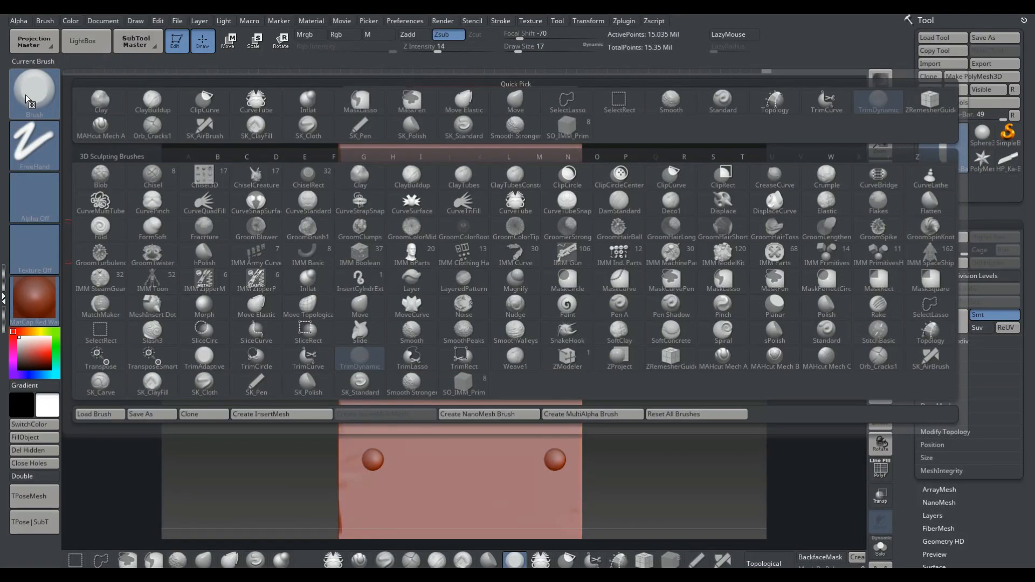
pyautogui.press('s')
pyautogui.press('t')
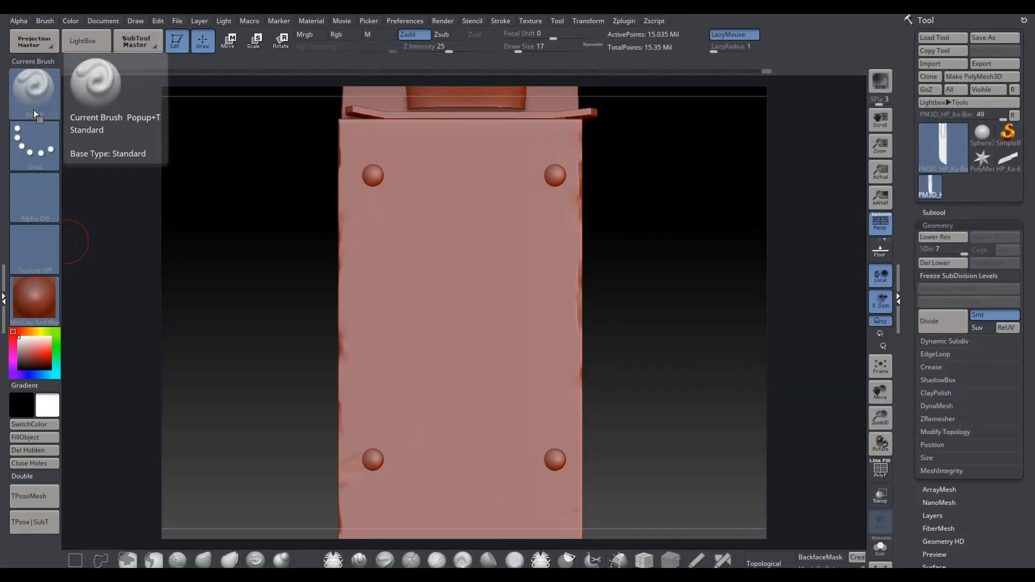
pyautogui.click(34, 142)
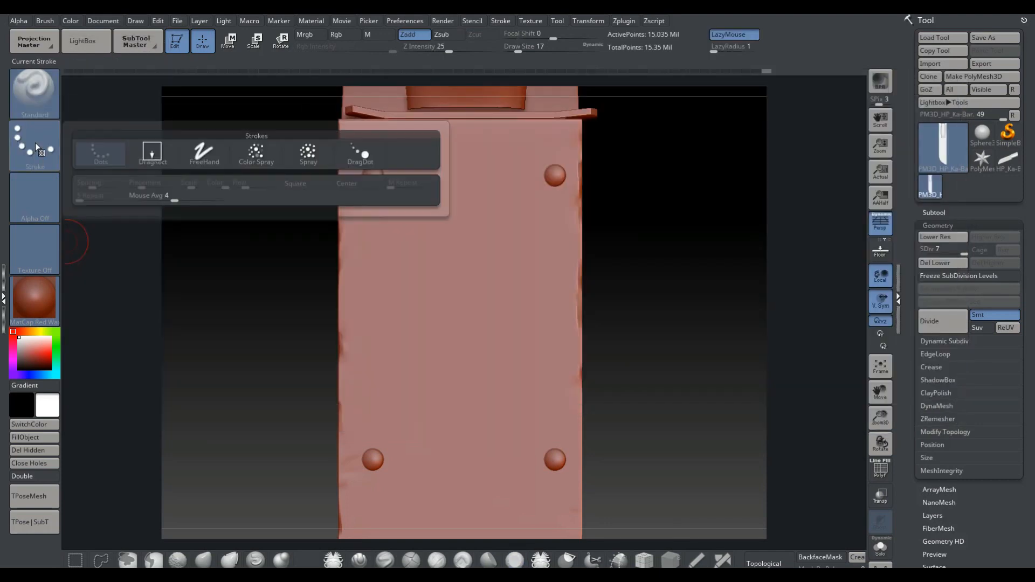
pyautogui.click(151, 158)
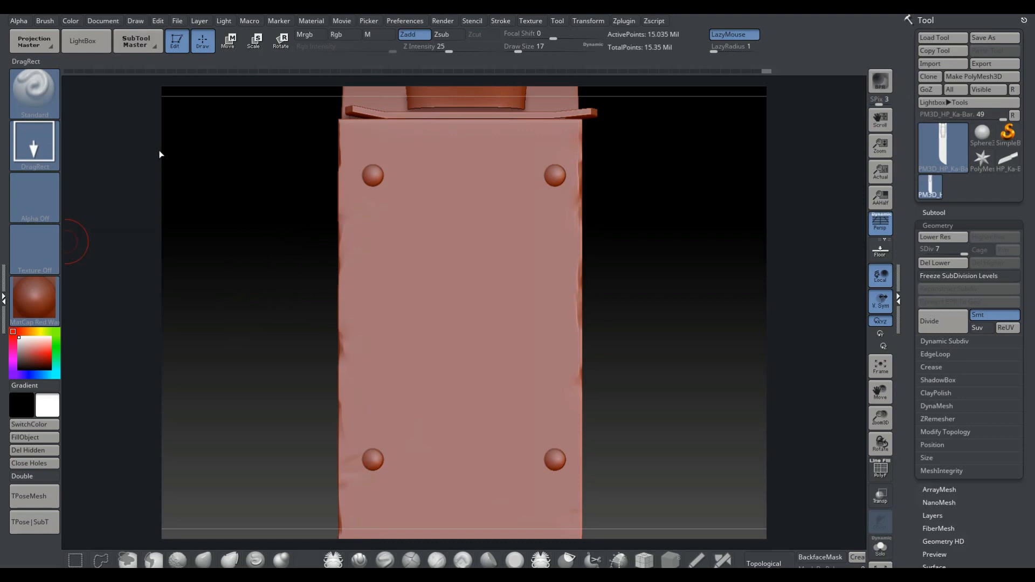
# Step: Import the LogoZBrush image as the brush alpha and set the Focal Shift to -69
pyautogui.click(30, 192)
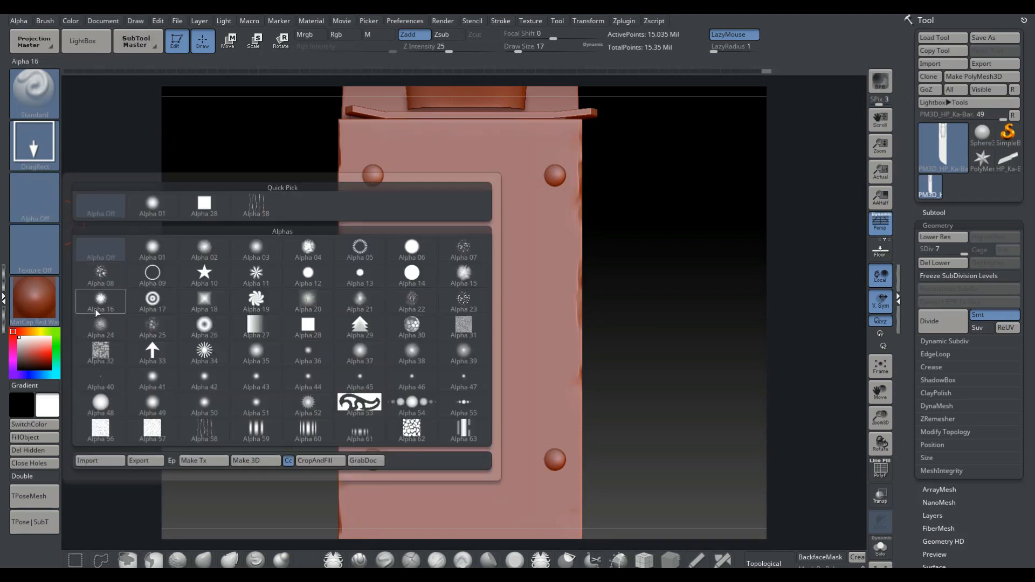
pyautogui.click(107, 463)
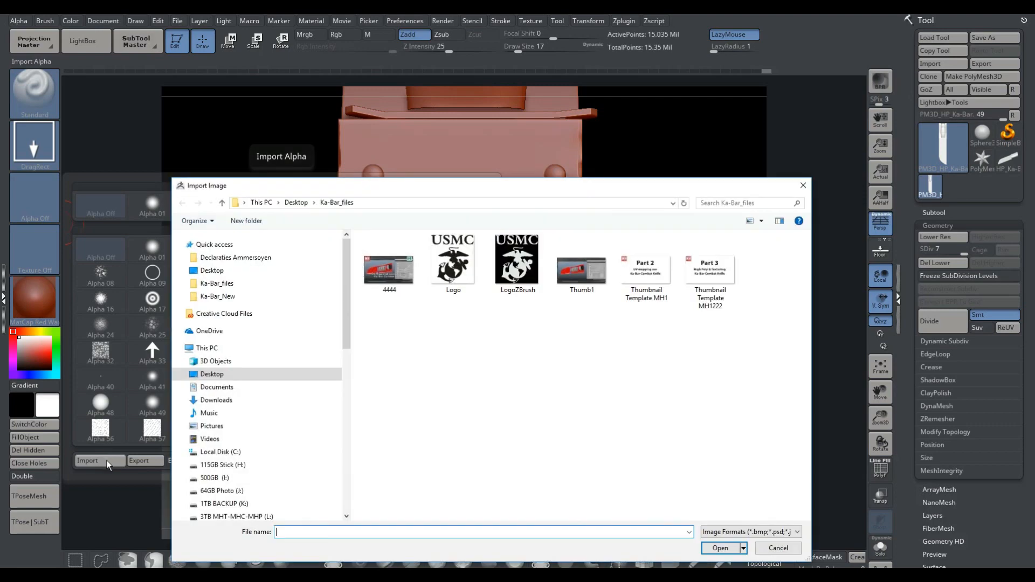
pyautogui.click(516, 262)
pyautogui.click(721, 548)
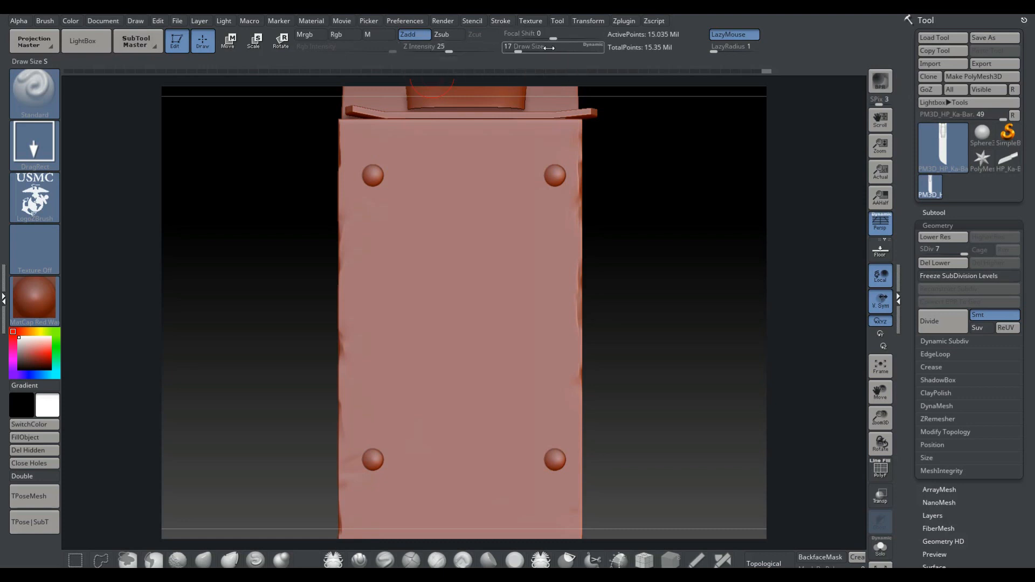
pyautogui.moveTo(552, 39); pyautogui.dragTo(521, 41)
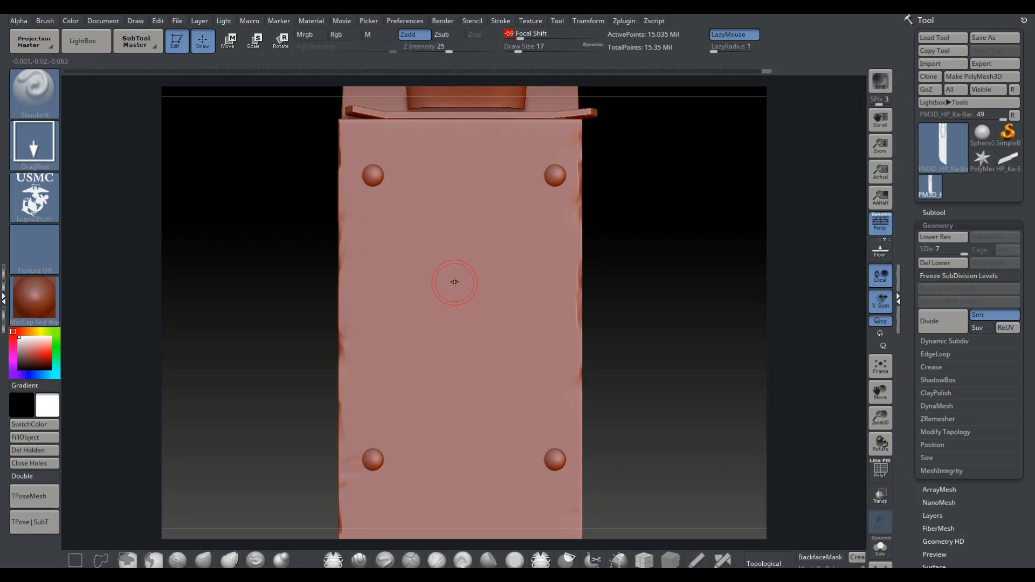
pyautogui.moveTo(459, 285)
pyautogui.mouseDown()
pyautogui.moveTo(530, 170)
pyautogui.moveTo(493, 164)
pyautogui.moveTo(435, 185)
pyautogui.moveTo(454, 184)
pyautogui.mouseUp()
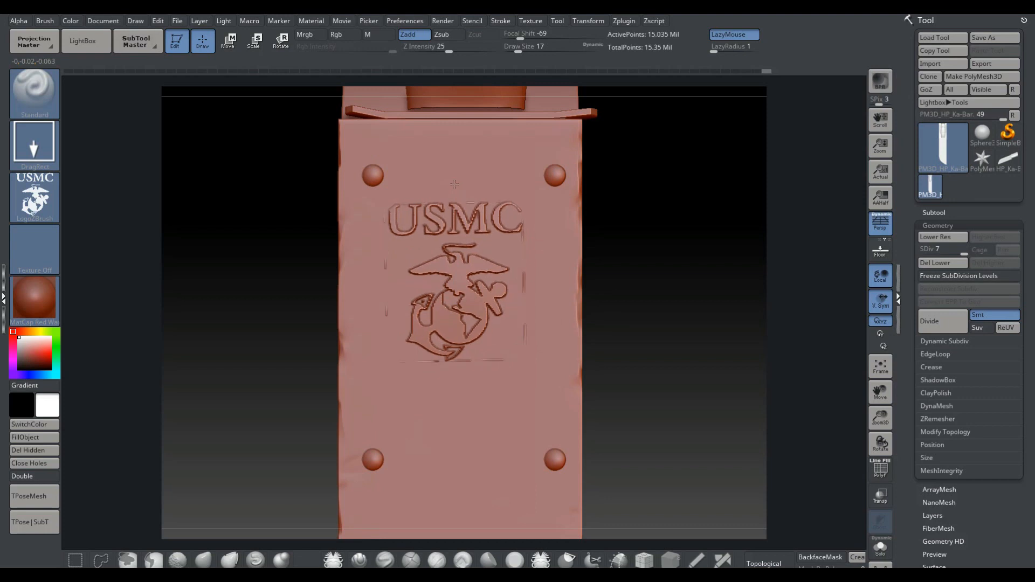
pyautogui.press('ctrl')
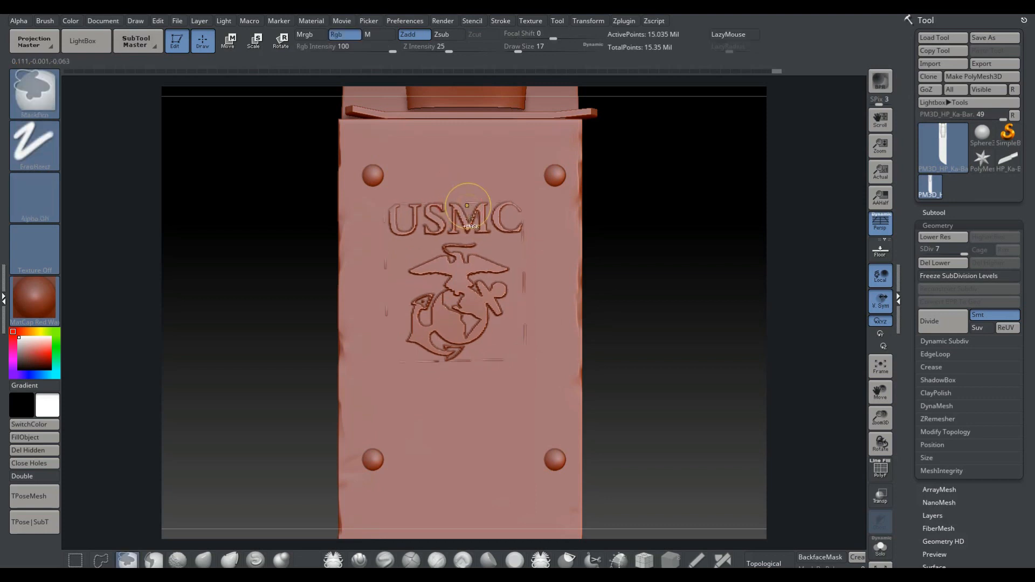
pyautogui.hotkey('ctrl', 'z')
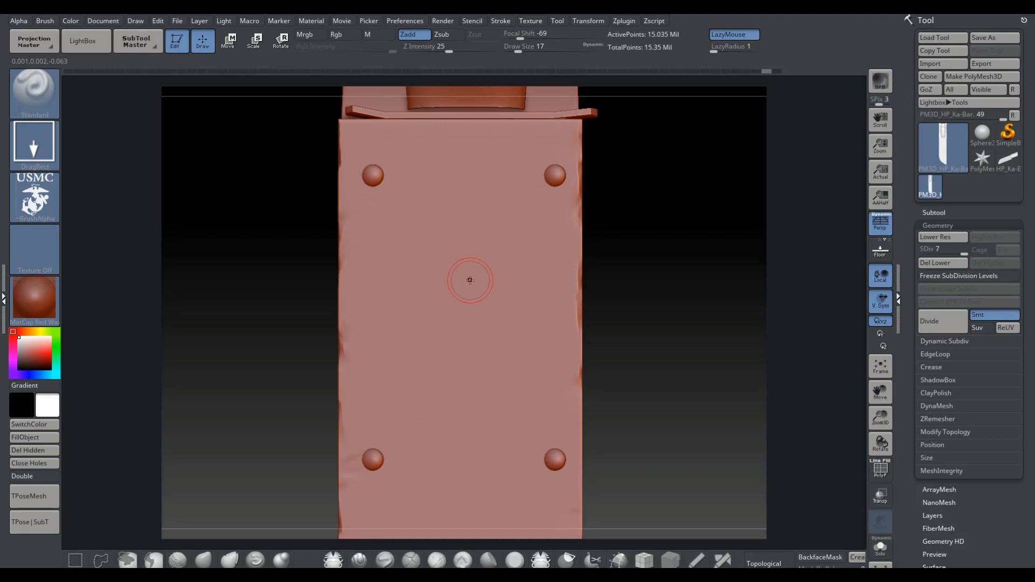
# Step: Stamp the USMC logo onto the sheath face between the four rivets and smooth the stray line beneath the emblem
pyautogui.moveTo(467, 284)
pyautogui.mouseDown()
pyautogui.moveTo(485, 329)
pyautogui.moveTo(388, 345)
pyautogui.moveTo(353, 187)
pyautogui.moveTo(410, 162)
pyautogui.moveTo(454, 167)
pyautogui.moveTo(468, 189)
pyautogui.mouseUp()
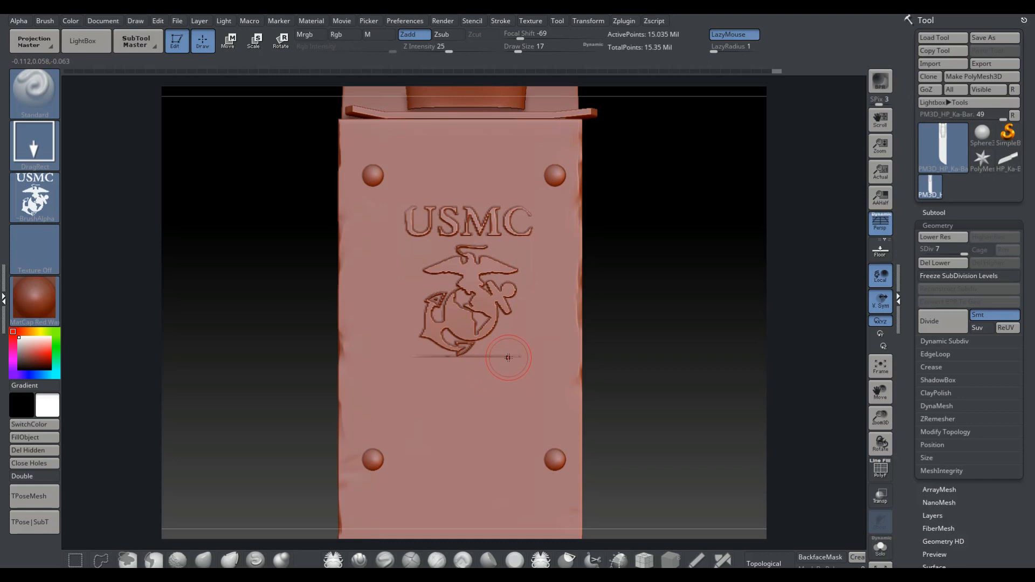
pyautogui.press('shift')
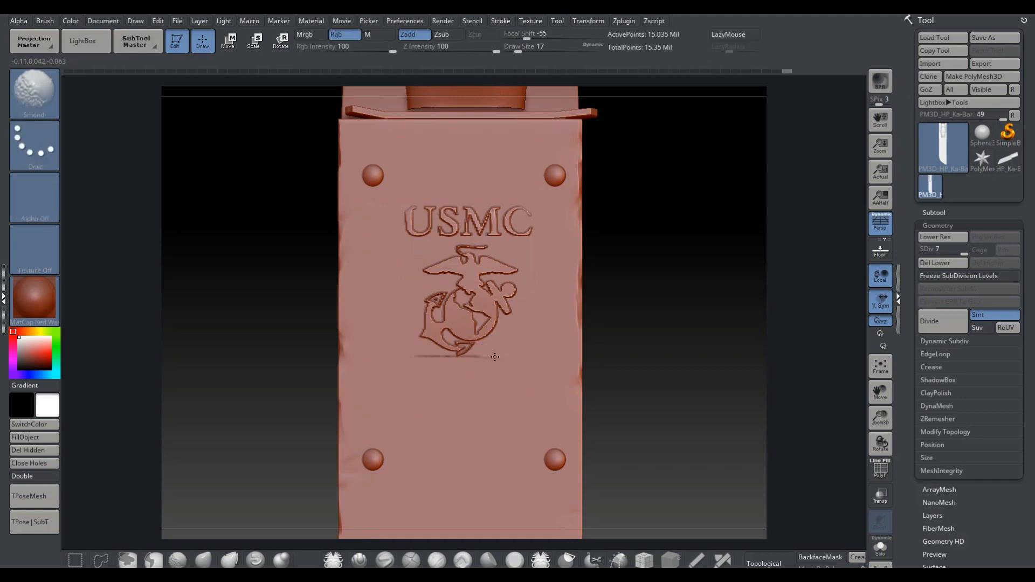
pyautogui.keyDown('shift'); pyautogui.moveTo(481, 358); pyautogui.dragTo(487, 360); pyautogui.keyUp('shift')
pyautogui.keyDown('shift'); pyautogui.moveTo(422, 360); pyautogui.dragTo(442, 366); pyautogui.keyUp('shift')
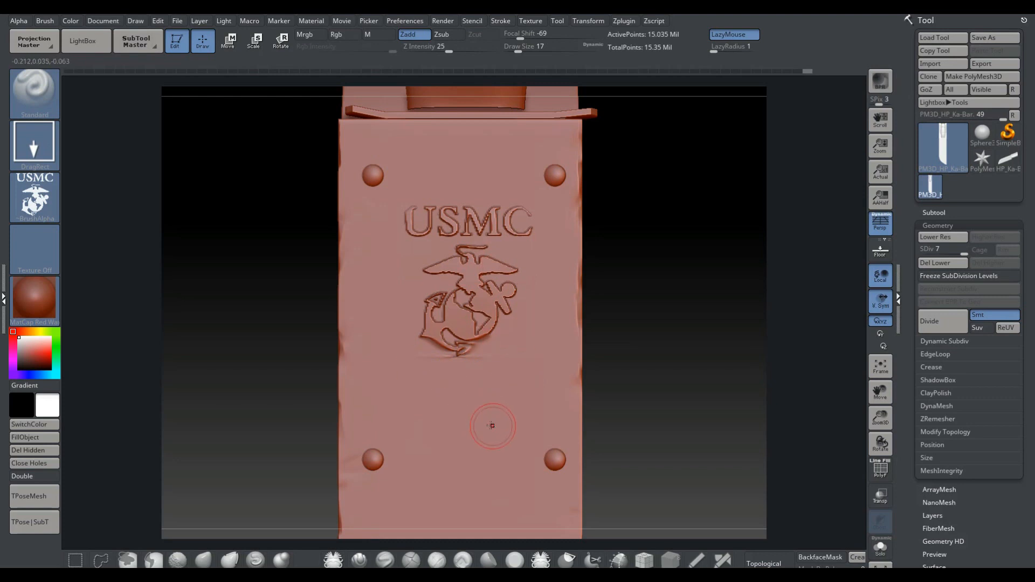
# Step: Rename the sculpted knife subtool as HPModel
pyautogui.press('ctrl')
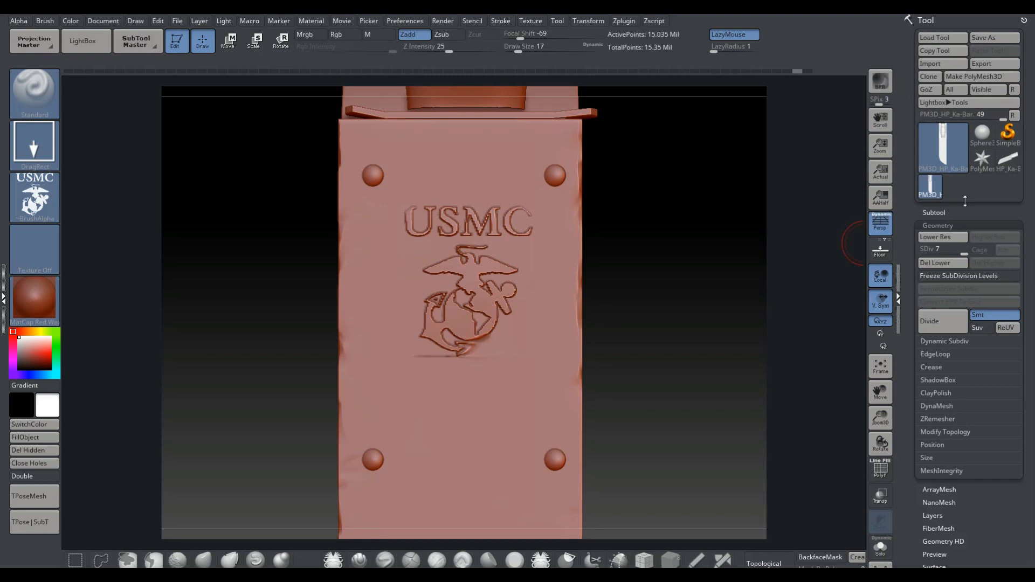
pyautogui.click(935, 213)
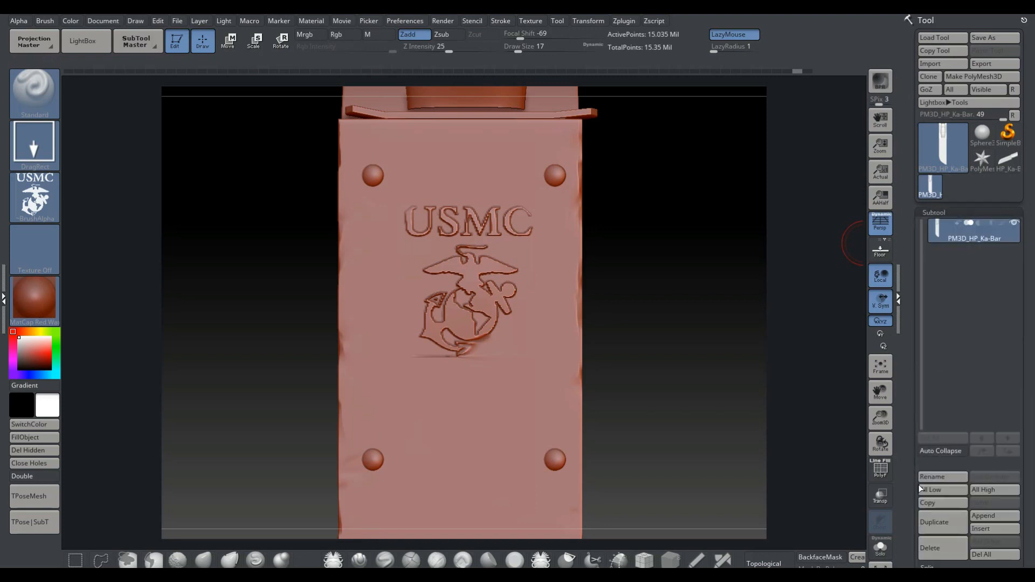
pyautogui.click(937, 476)
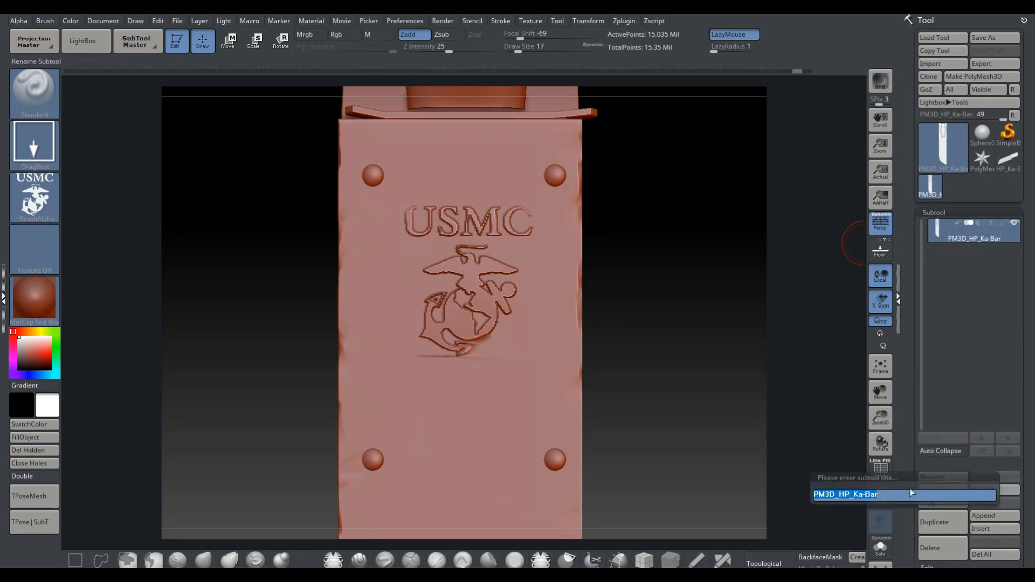
pyautogui.press('BackSpace')
pyautogui.write('HP')
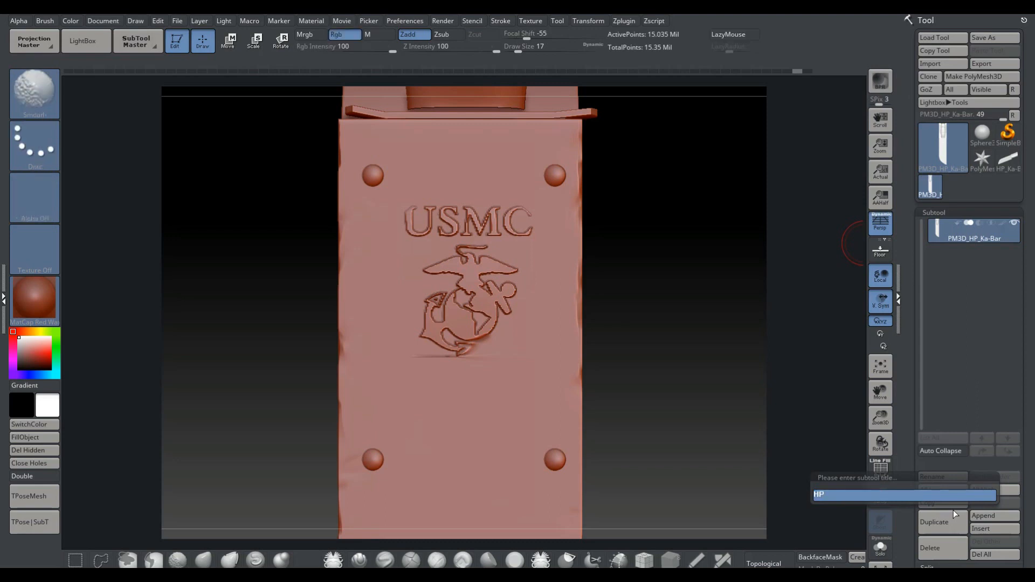
pyautogui.write('Model')
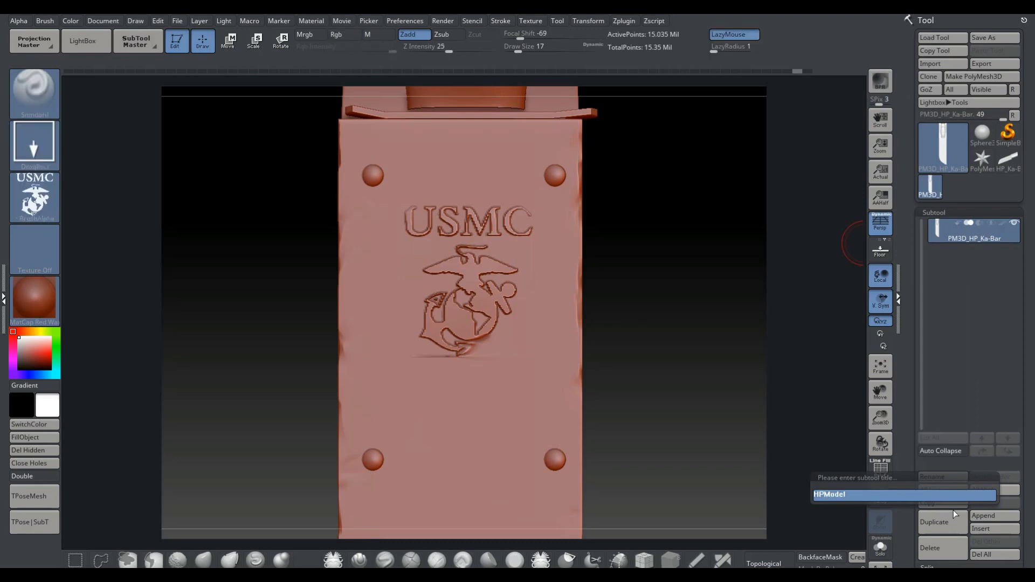
pyautogui.press('Return')
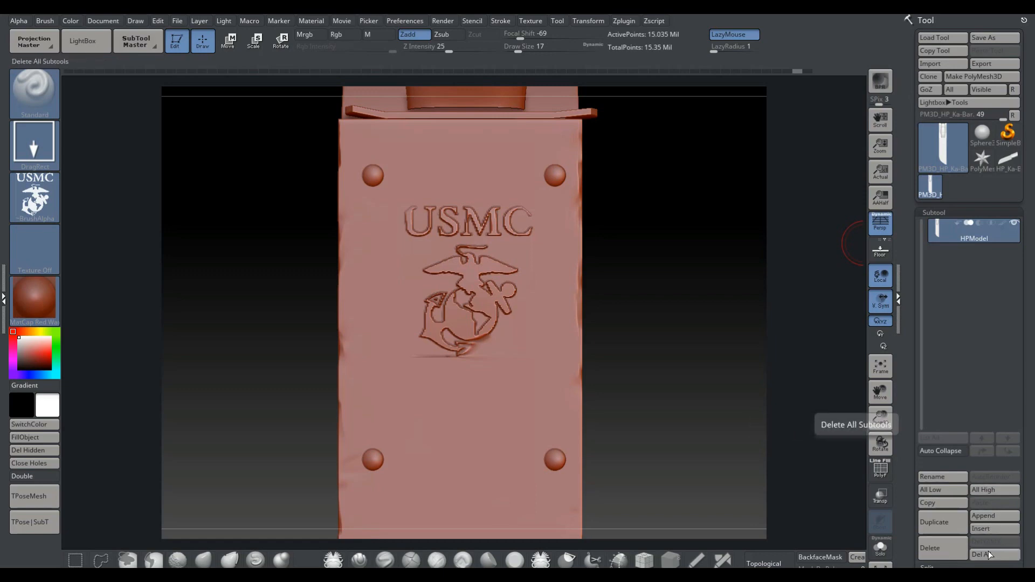
# Step: Export the sculpt as the OBJ file HP_Ka-Bar in the Ka-Bar_files folder, replacing the existing file
pyautogui.click(991, 64)
pyautogui.click(326, 266)
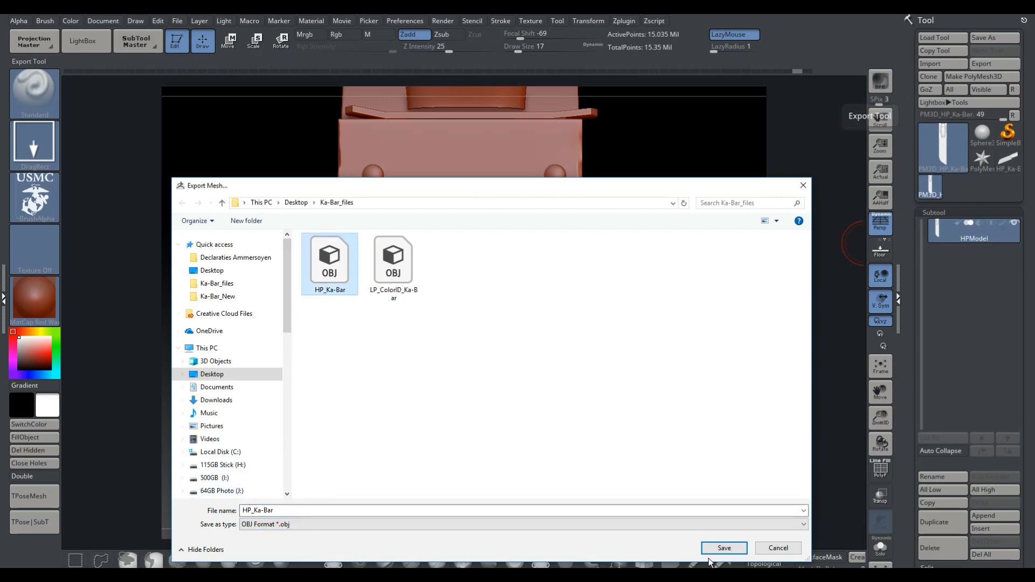
pyautogui.click(724, 548)
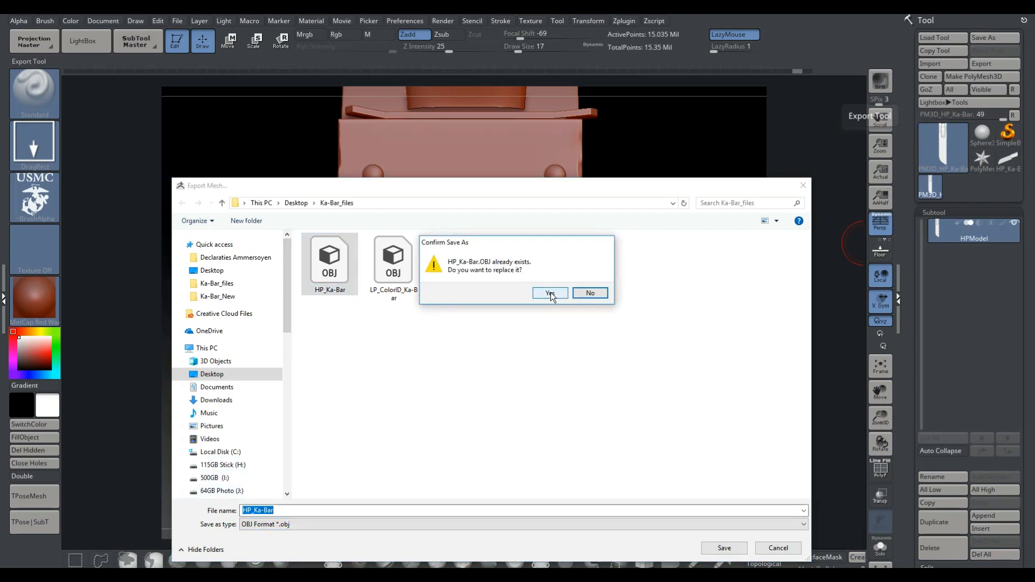
pyautogui.click(550, 294)
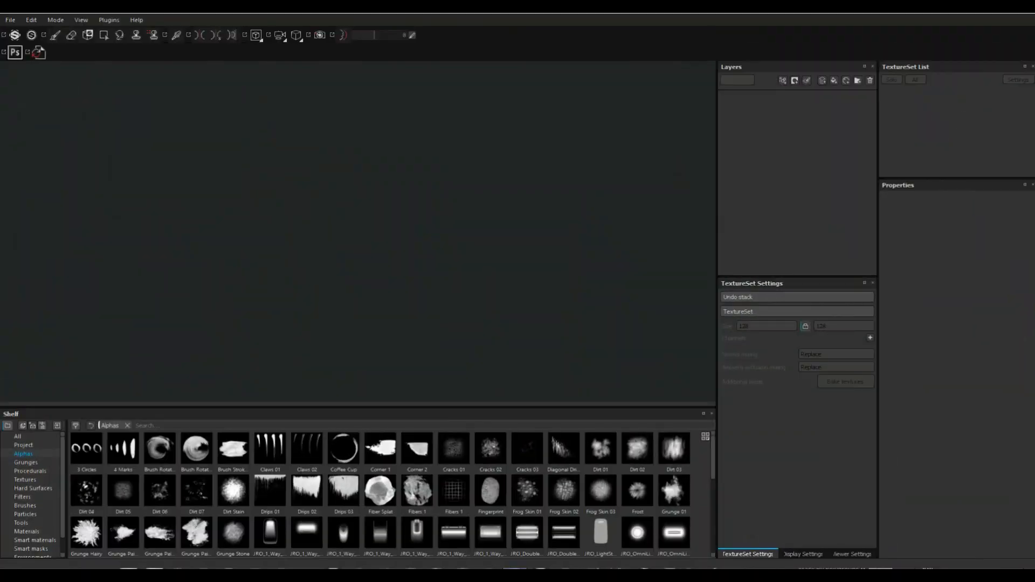
# Step: Switch to Substance Painter and create a new project from the LP_ColorID_Ka-Bar mesh with a 2048 document resolution
pyautogui.click(11, 20)
pyautogui.click(22, 32)
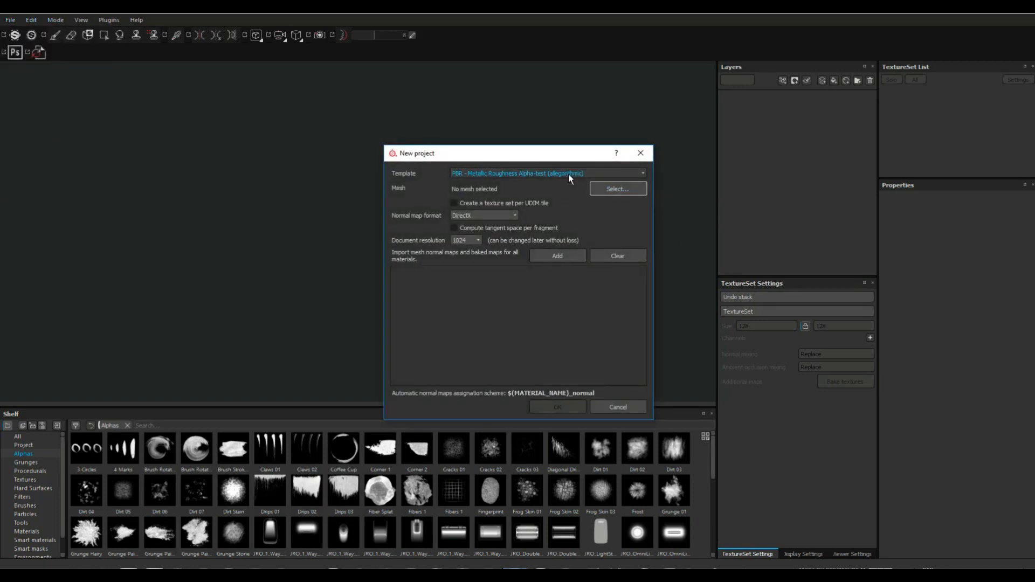
pyautogui.click(601, 189)
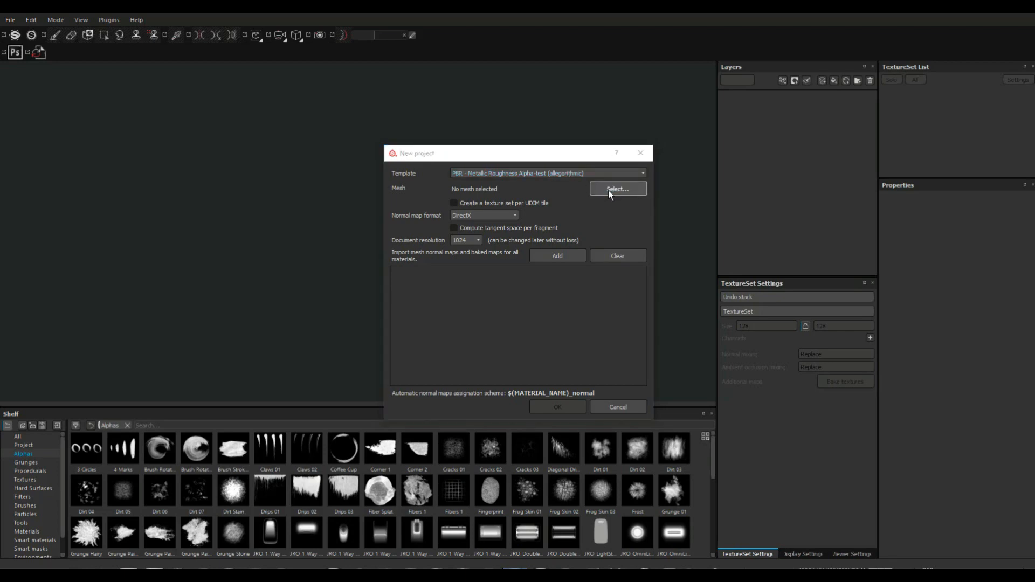
pyautogui.click(719, 255)
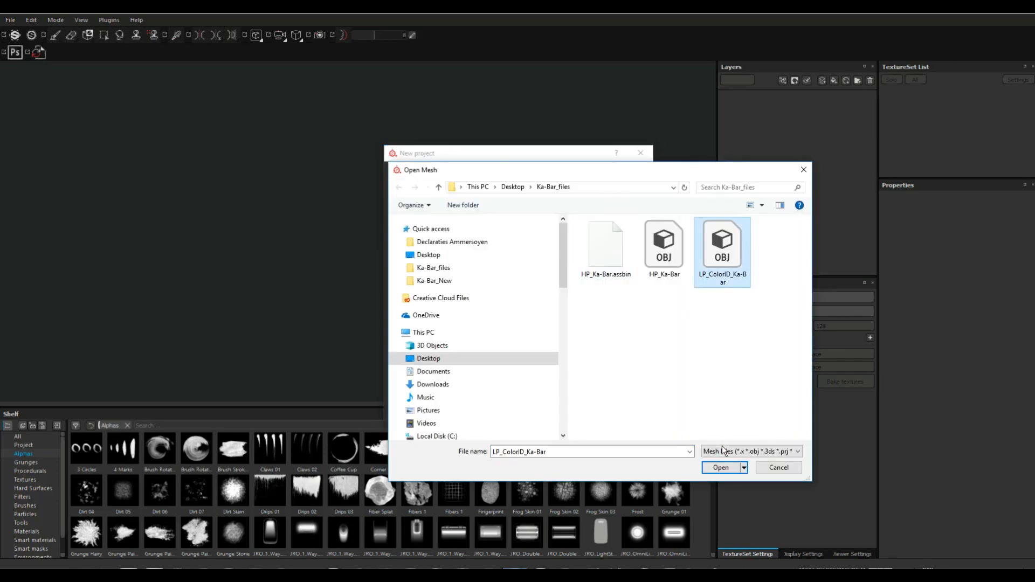
pyautogui.click(719, 468)
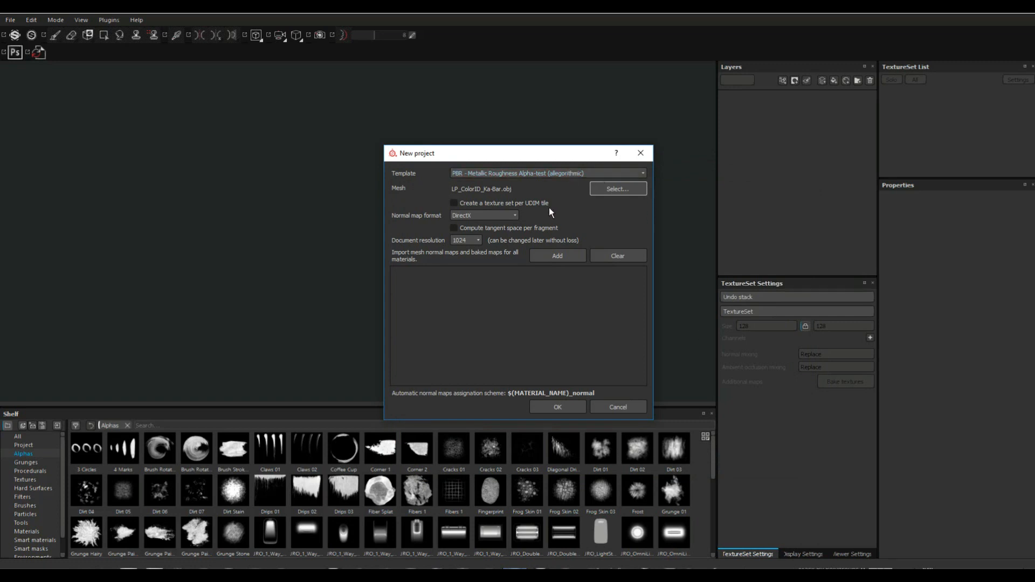
pyautogui.click(468, 241)
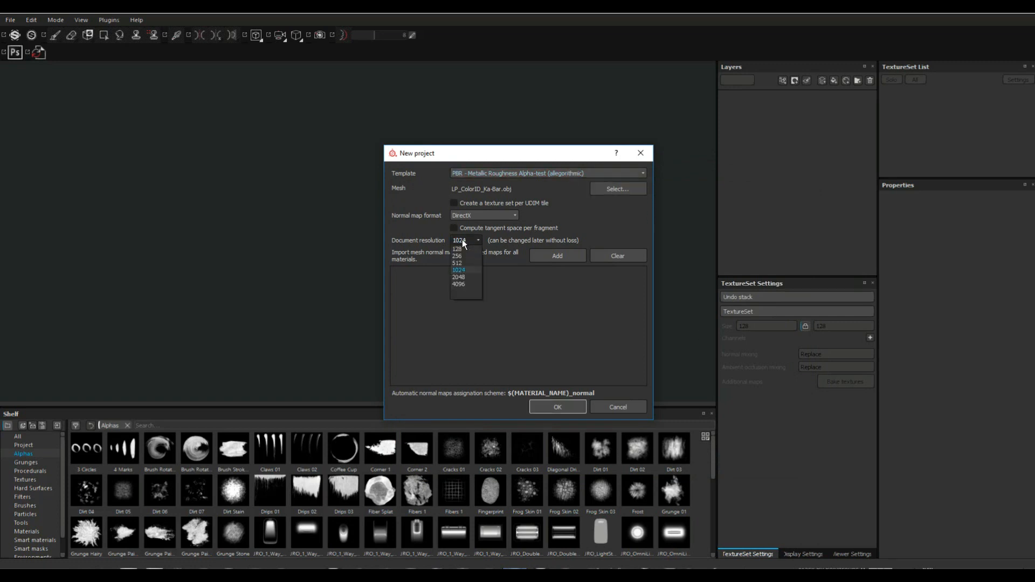
pyautogui.click(463, 278)
pyautogui.click(557, 407)
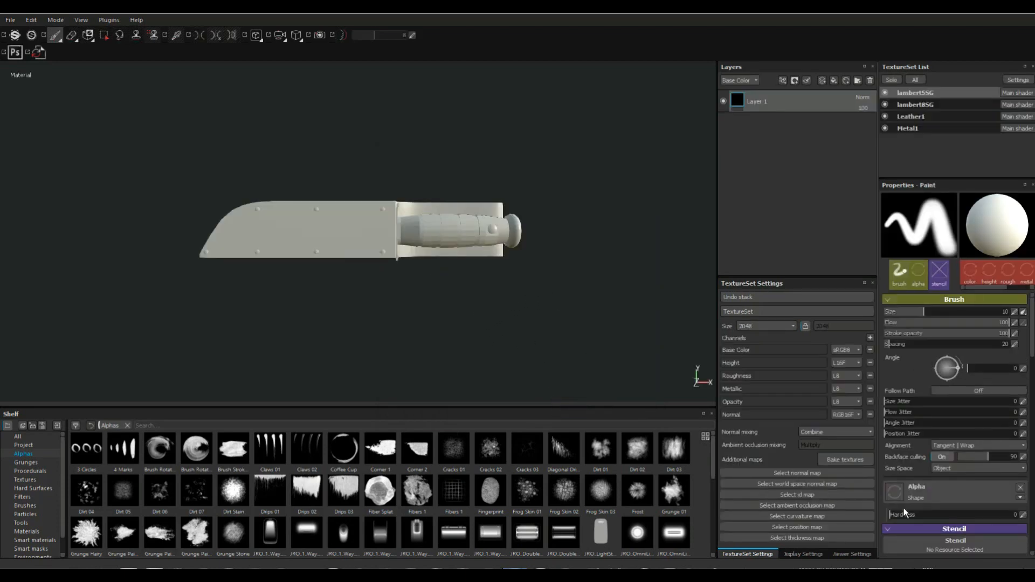
# Step: Bake all texture sets at an output size of 2048 using HP_Ka-Bar as the high definition mesh
pyautogui.click(838, 460)
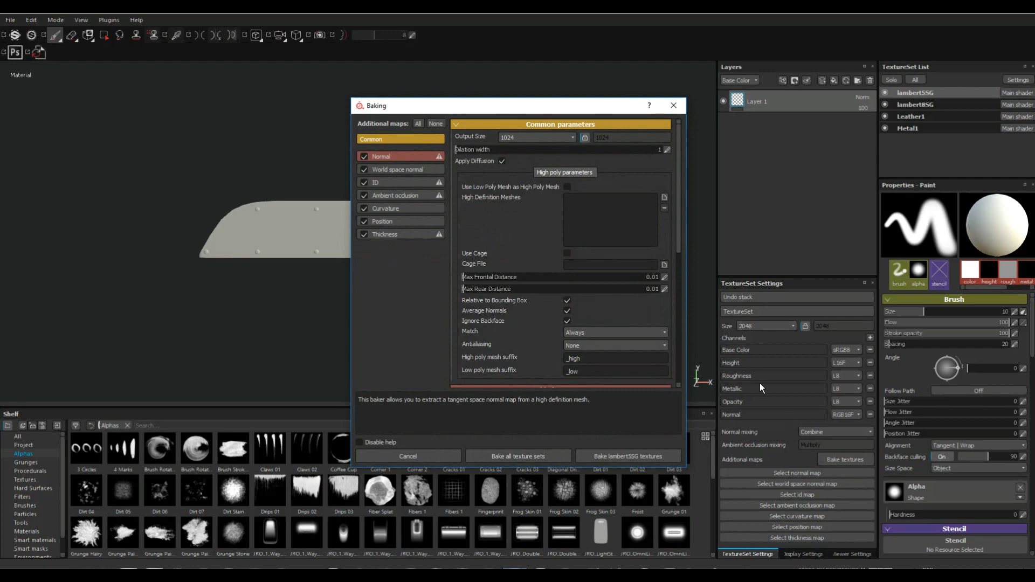
pyautogui.click(519, 139)
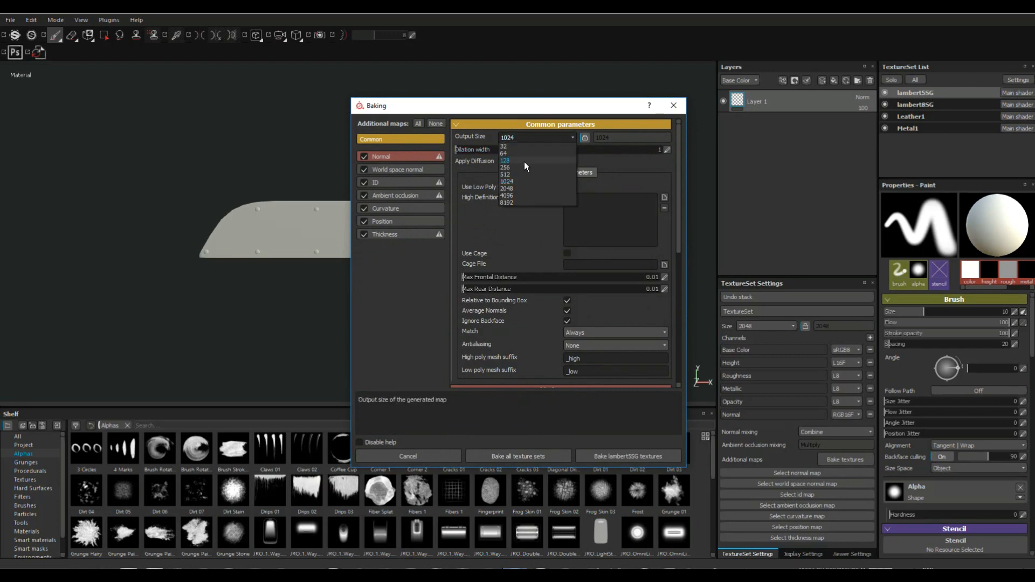
pyautogui.click(524, 189)
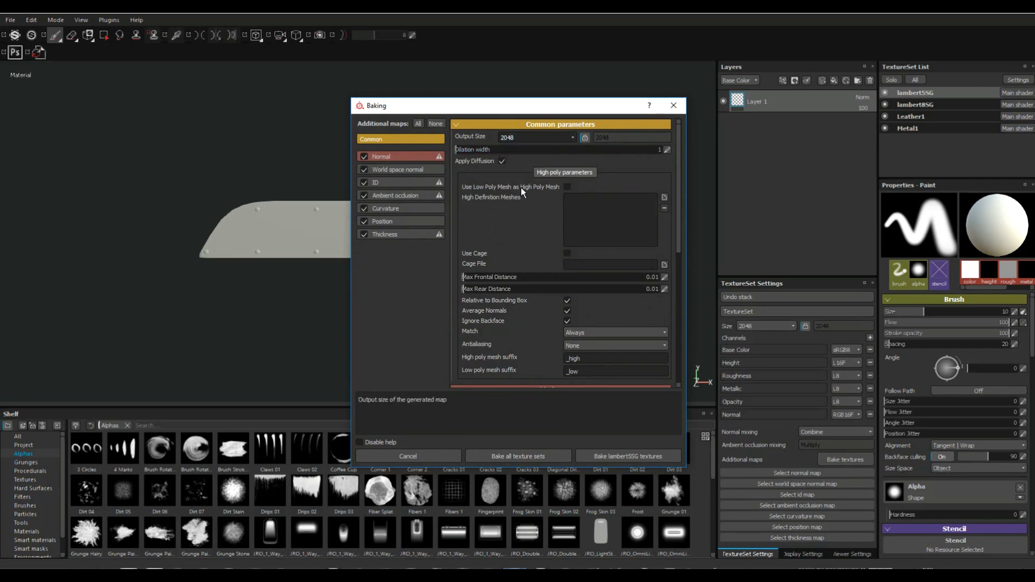
pyautogui.click(664, 199)
pyautogui.click(629, 216)
pyautogui.click(677, 424)
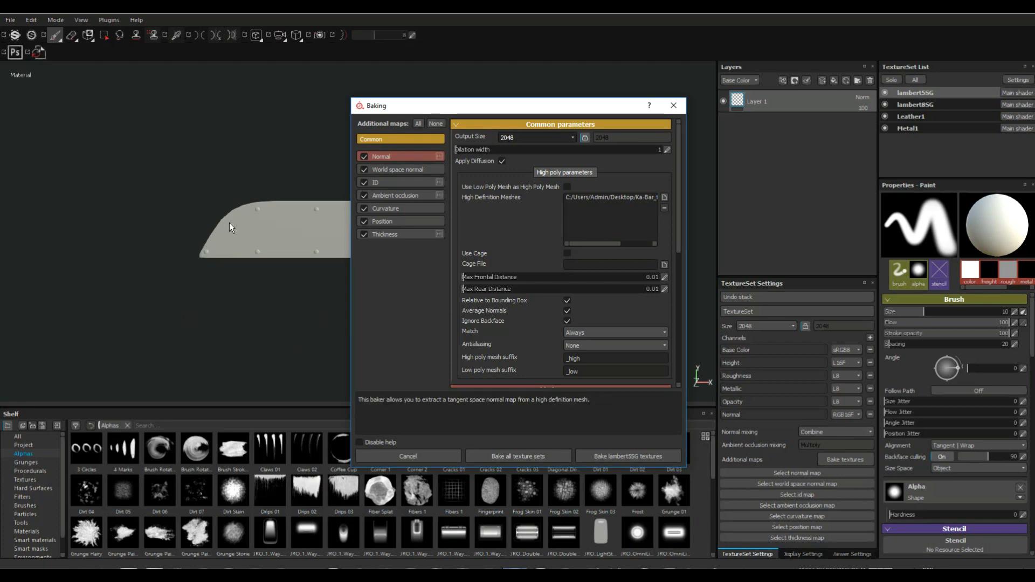
pyautogui.click(551, 457)
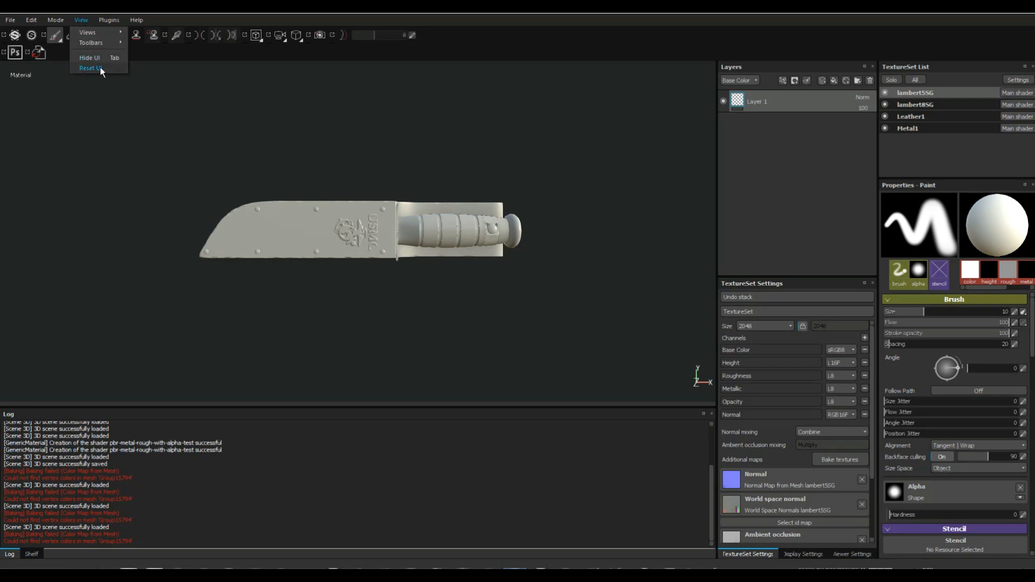
# Step: Reset the interface layout and inspect the baked sheath, logo and handle up close
pyautogui.click(100, 68)
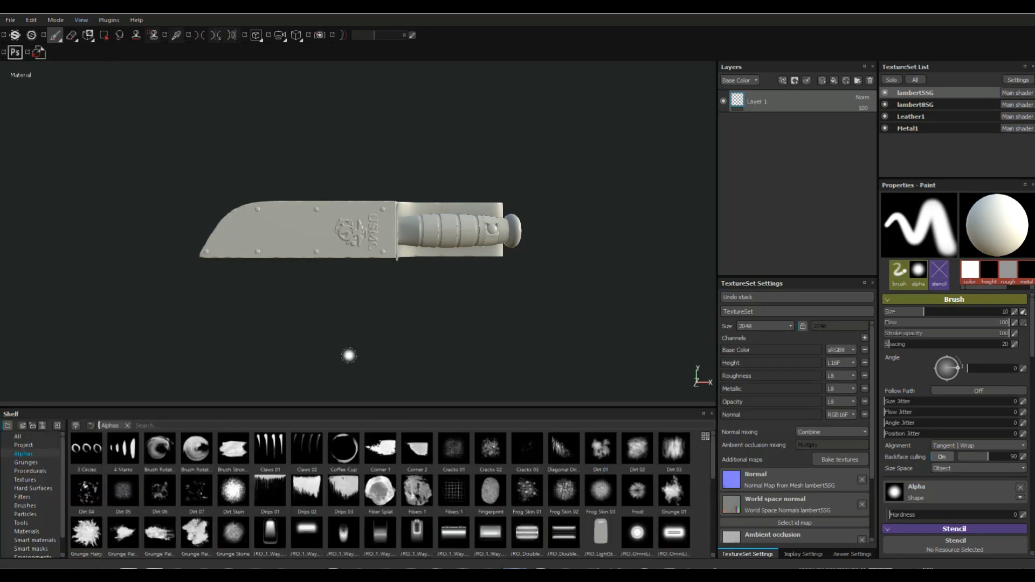
pyautogui.keyDown('alt'); pyautogui.moveTo(335, 351); pyautogui.dragTo(399, 346); pyautogui.keyUp('alt')
pyautogui.scroll(5, 381, 325)
pyautogui.keyDown('alt'); pyautogui.moveTo(377, 323); pyautogui.dragTo(457, 296, button='middle'); pyautogui.keyUp('alt')
pyautogui.moveTo(457, 296)
pyautogui.keyDown('alt'); pyautogui.mouseDown()
pyautogui.moveTo(471, 296)
pyautogui.moveTo(471, 319)
pyautogui.moveTo(467, 260)
pyautogui.moveTo(457, 286)
pyautogui.mouseUp(); pyautogui.keyUp('alt')
pyautogui.moveTo(471, 312)
pyautogui.keyDown('alt'); pyautogui.mouseDown(button='middle')
pyautogui.moveTo(452, 303)
pyautogui.moveTo(459, 309)
pyautogui.mouseUp(button='middle'); pyautogui.keyUp('alt')
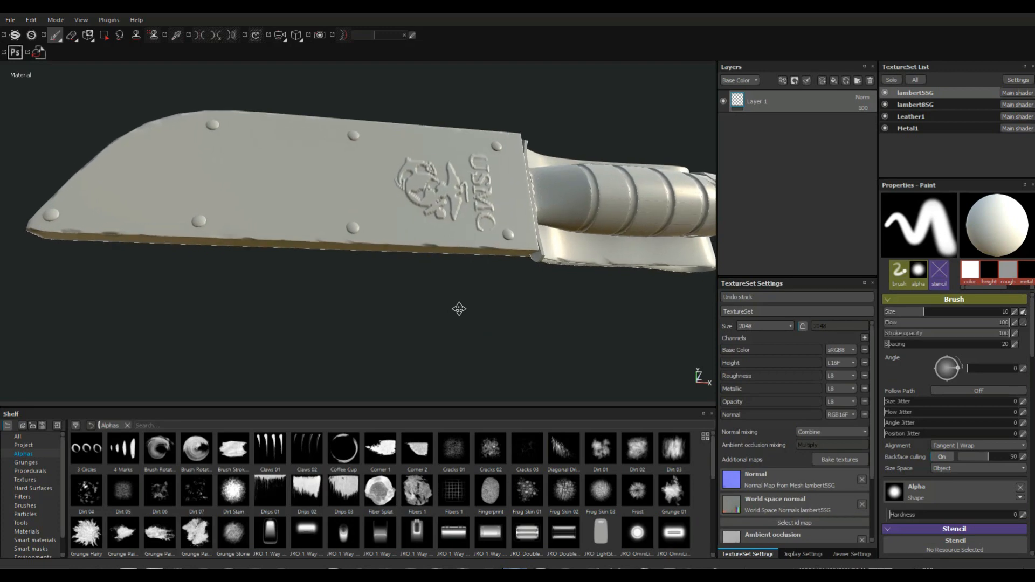
# Step: Toggle the visibility of the texture sets to examine which knife and sheath parts belong to each one
pyautogui.click(885, 92)
pyautogui.click(884, 105)
pyautogui.click(885, 117)
pyautogui.click(884, 128)
pyautogui.click(885, 128)
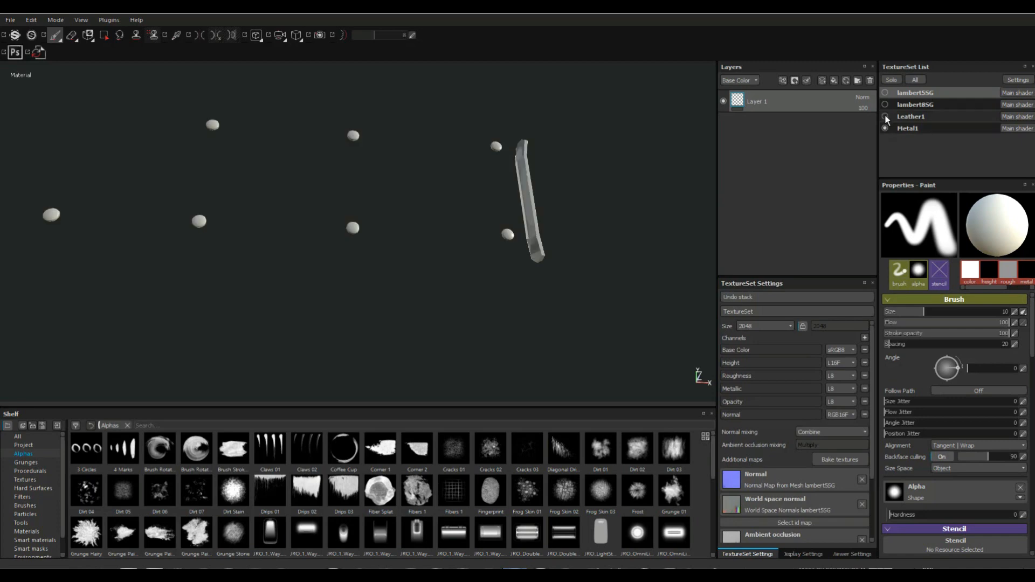
pyautogui.click(885, 117)
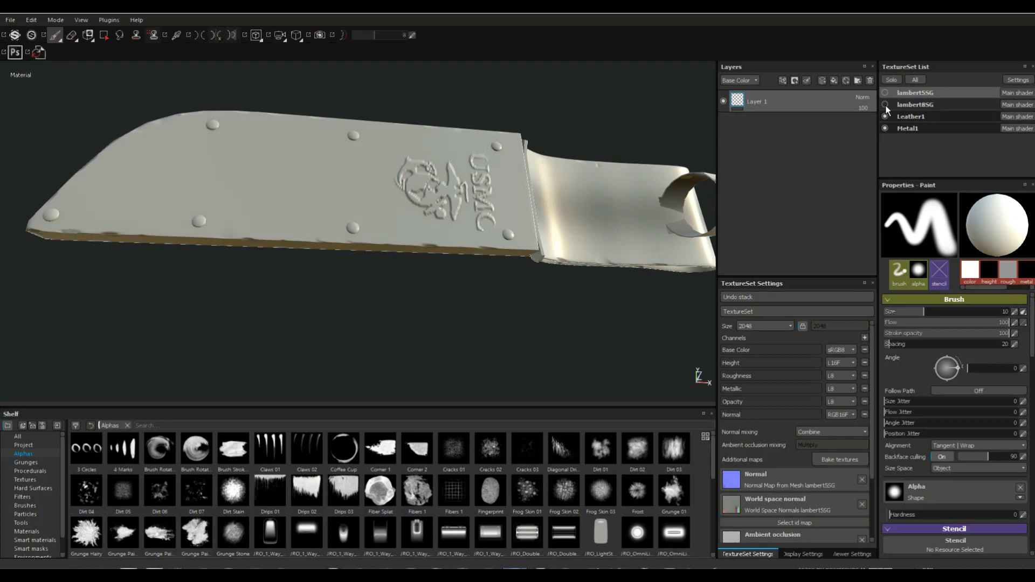
pyautogui.click(885, 105)
pyautogui.click(884, 104)
pyautogui.click(884, 104)
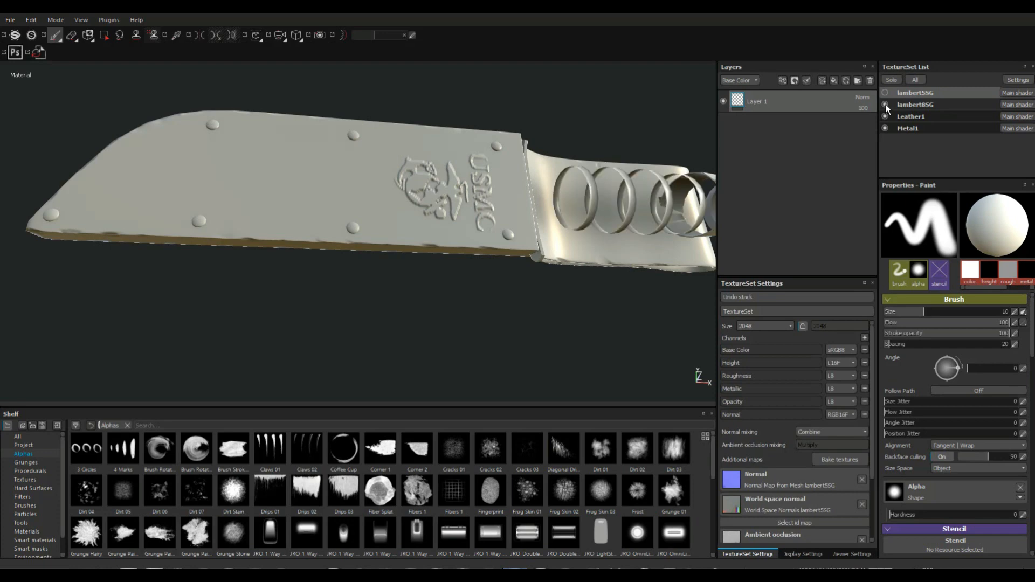
pyautogui.click(885, 105)
pyautogui.click(885, 105)
pyautogui.click(885, 92)
pyautogui.click(885, 92)
pyautogui.click(886, 93)
pyautogui.click(885, 93)
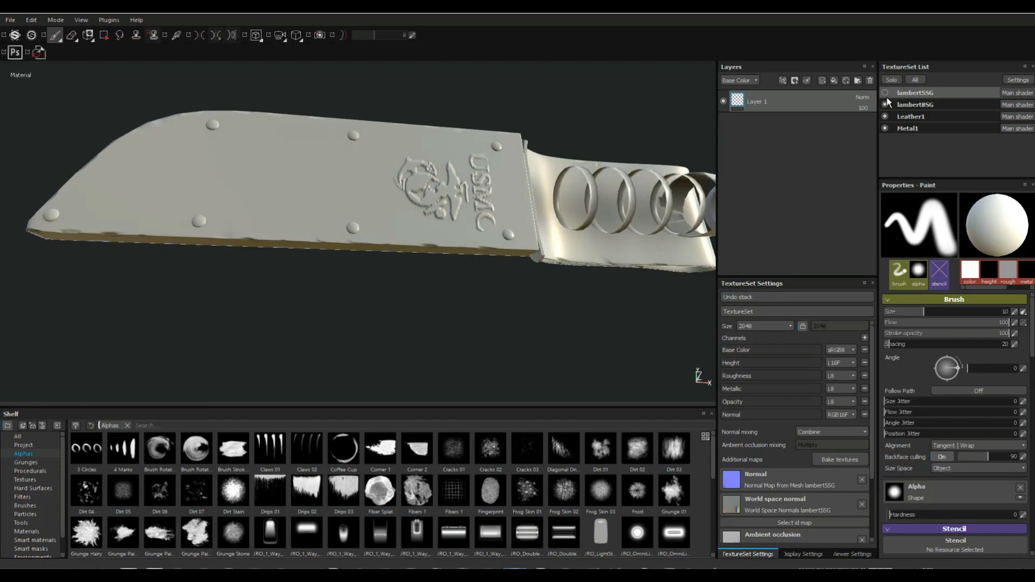
# Step: Hide the lambert8SG and Metal1 texture sets so that only Leather1 is shown
pyautogui.click(884, 105)
pyautogui.click(884, 116)
pyautogui.click(885, 116)
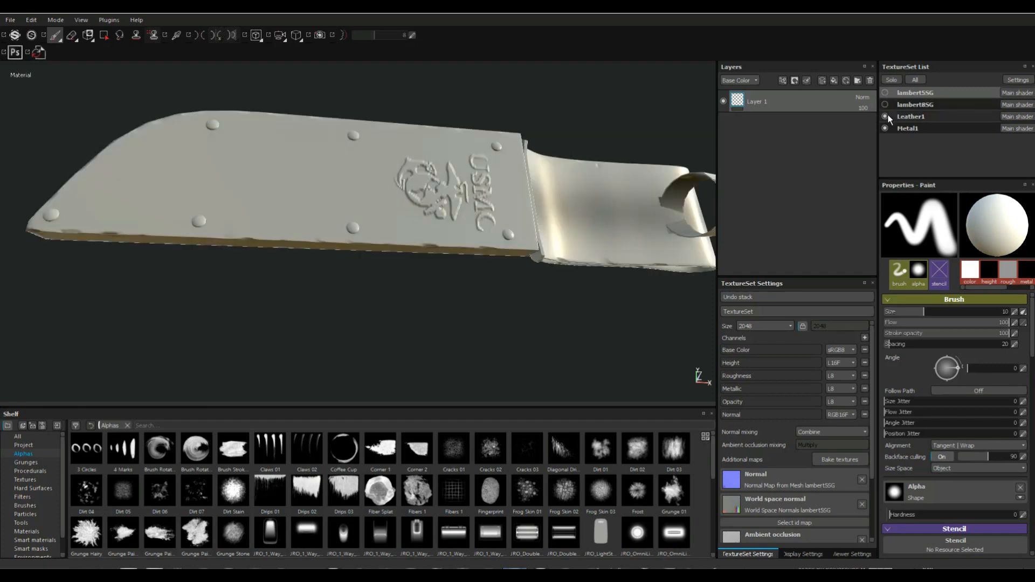
pyautogui.click(884, 129)
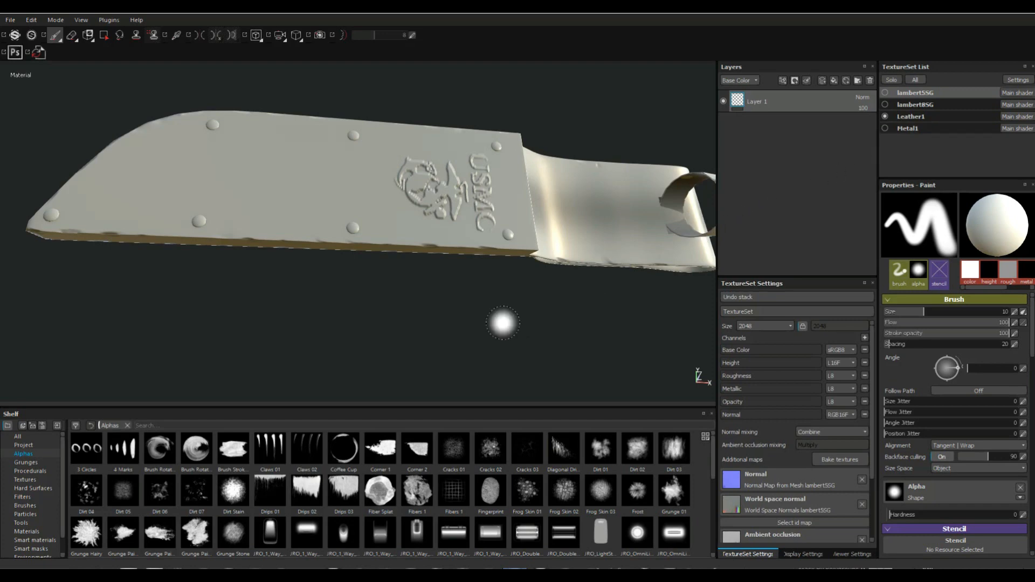
# Step: Search the shelf's materials for leather
pyautogui.click(27, 532)
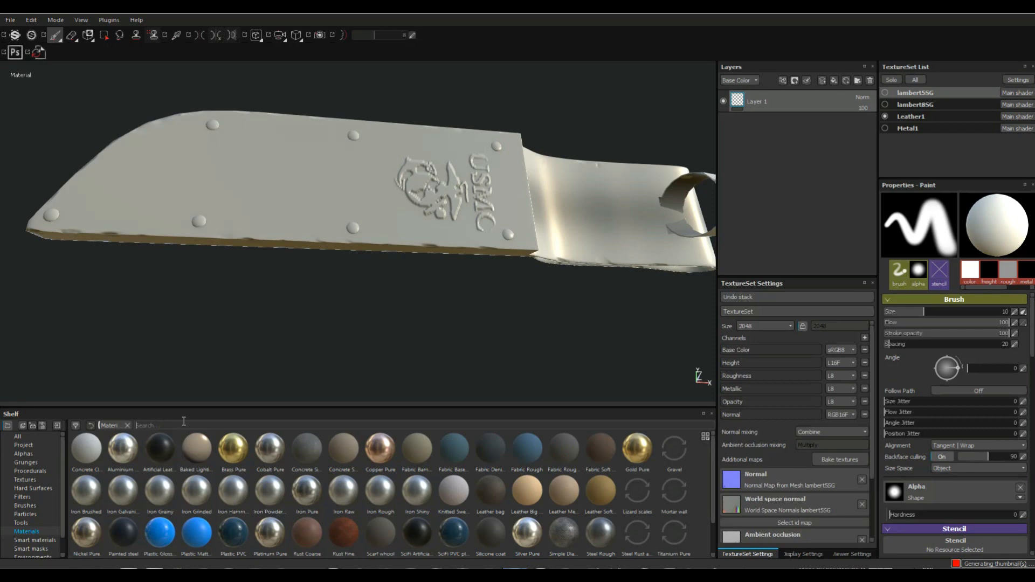
pyautogui.click(156, 424)
pyautogui.write('leather')
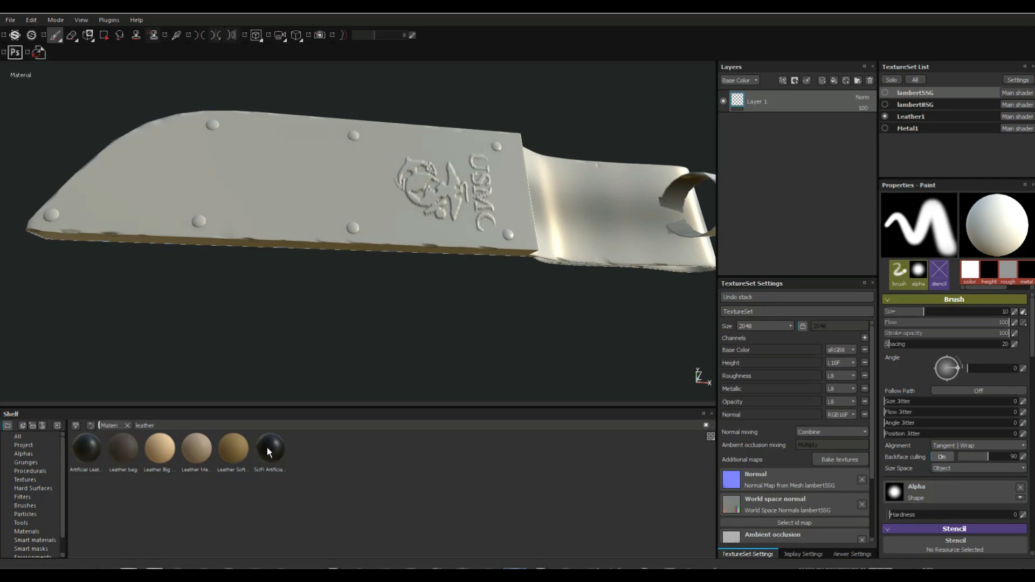
# Step: Search the smart materials for leather and add Leather Rough to the Leather1 texture set beneath Layer 1
pyautogui.click(40, 540)
pyautogui.click(154, 425)
pyautogui.write('leath')
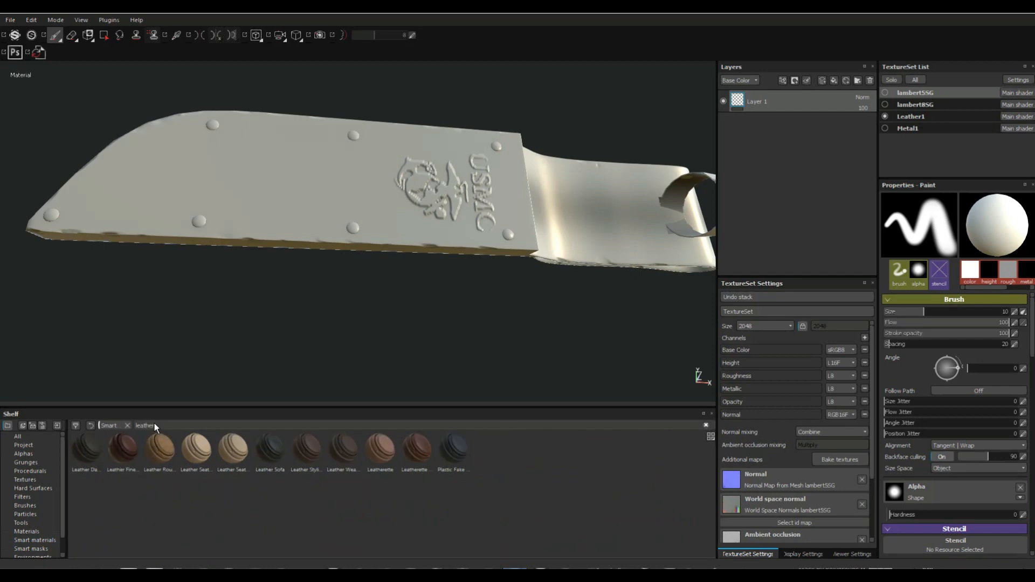
pyautogui.moveTo(164, 453)
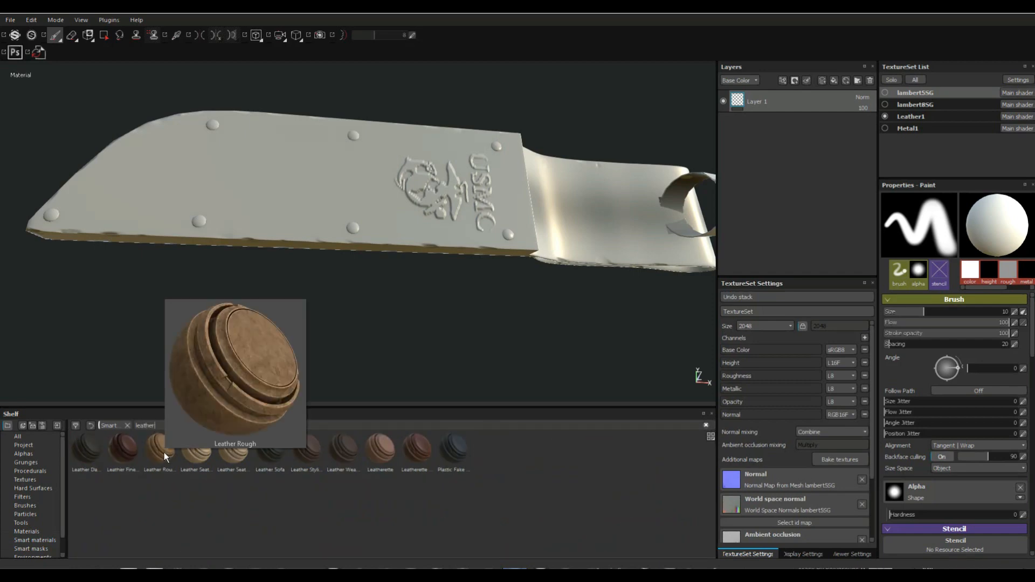
pyautogui.click(926, 113)
pyautogui.moveTo(157, 449); pyautogui.dragTo(800, 190)
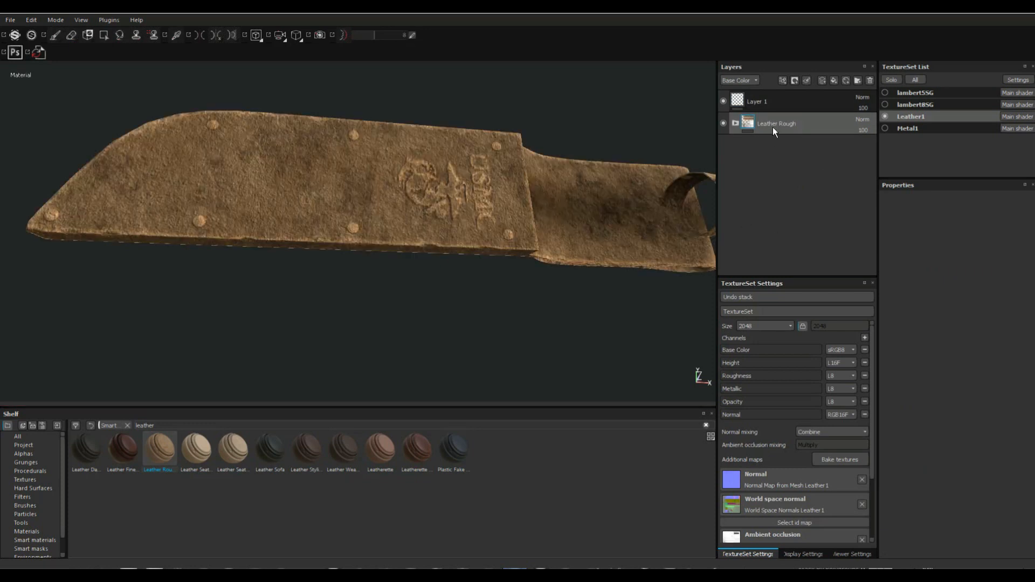
# Step: Set the Leather Base layer's roughness to 0.47, dots intensity 0.21, wide stain intensity 0.29 and small stain intensity 0.22
pyautogui.click(736, 123)
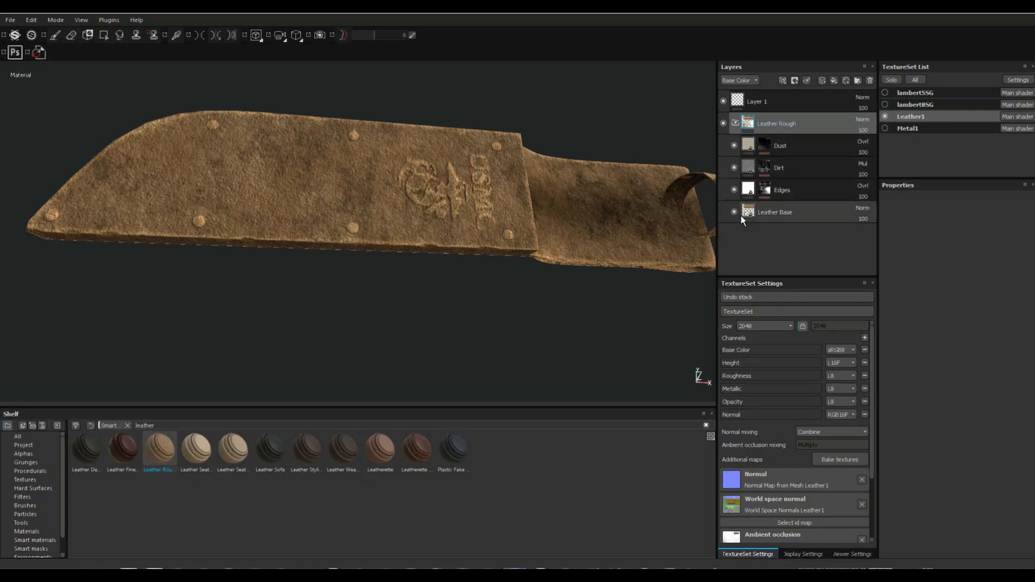
pyautogui.click(769, 214)
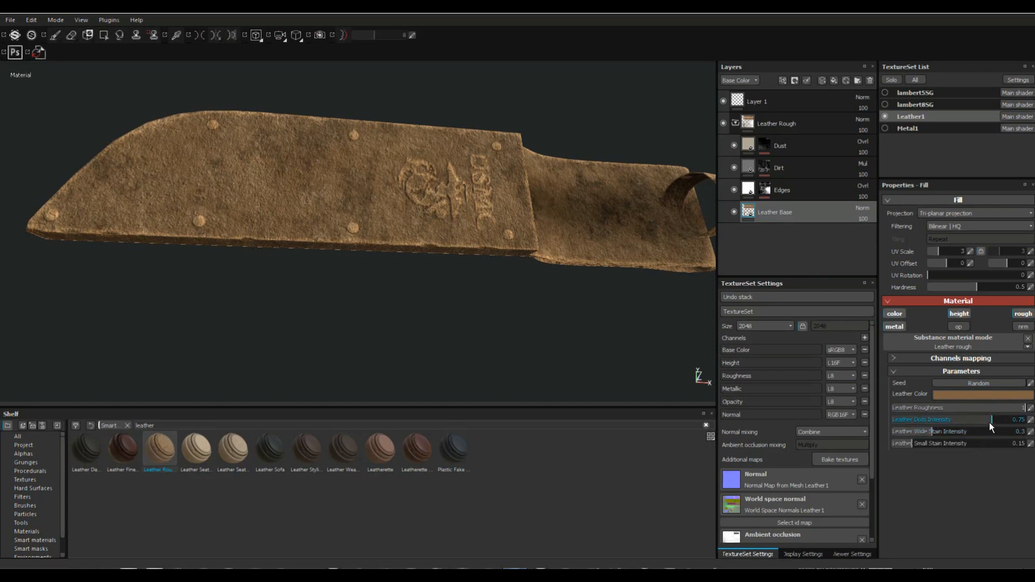
pyautogui.click(1018, 408)
pyautogui.write('0.05')
pyautogui.moveTo(995, 407)
pyautogui.mouseDown()
pyautogui.moveTo(917, 414)
pyautogui.moveTo(953, 409)
pyautogui.mouseUp()
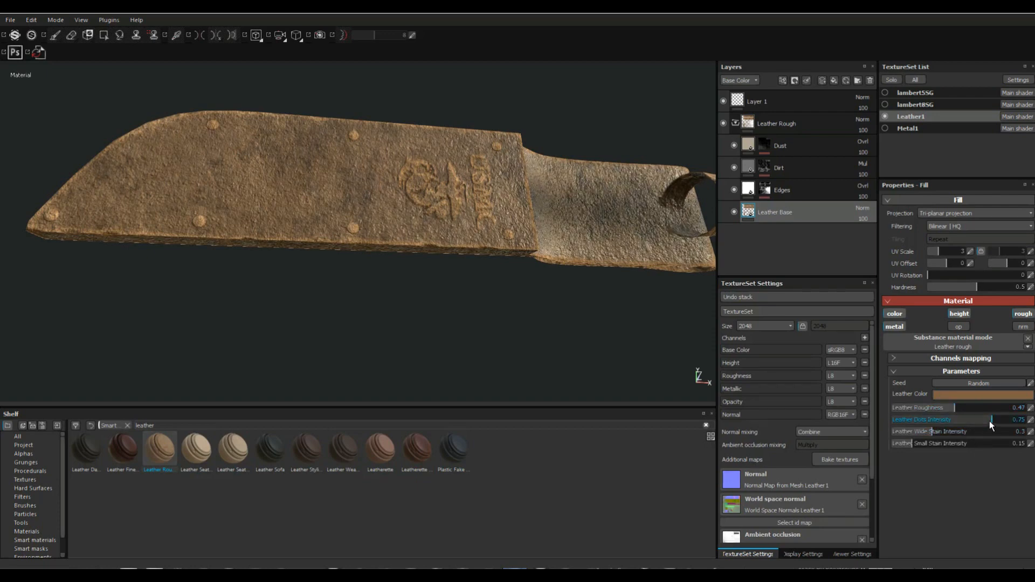
pyautogui.moveTo(921, 422); pyautogui.dragTo(913, 422)
pyautogui.moveTo(930, 431)
pyautogui.mouseDown()
pyautogui.moveTo(906, 434)
pyautogui.moveTo(991, 434)
pyautogui.mouseUp()
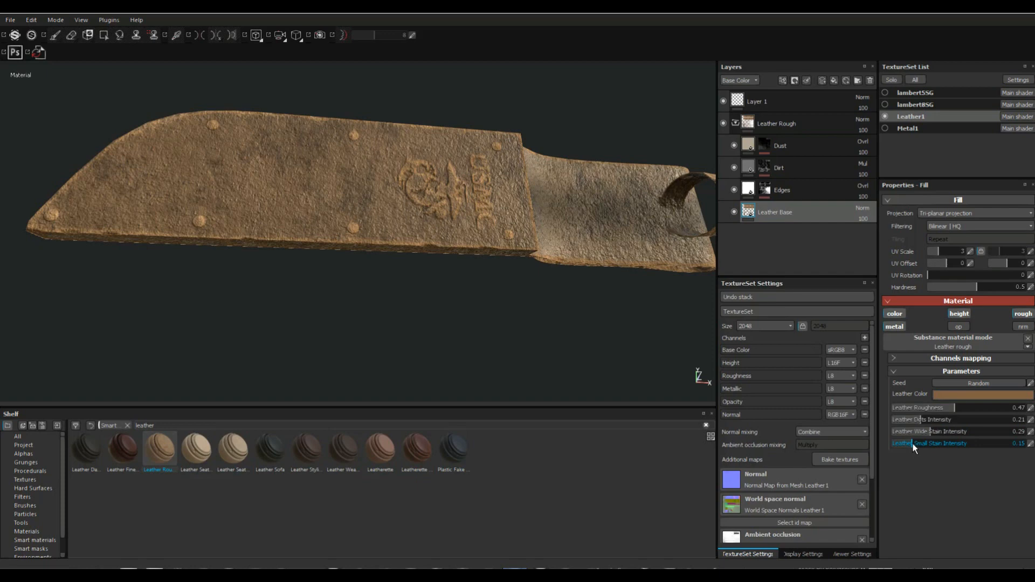
pyautogui.moveTo(913, 444); pyautogui.dragTo(943, 442)
# Step: Toggle the Leather Base layer's height and color channels off and back on to compare their effect
pyautogui.click(961, 315)
pyautogui.click(959, 315)
pyautogui.click(898, 314)
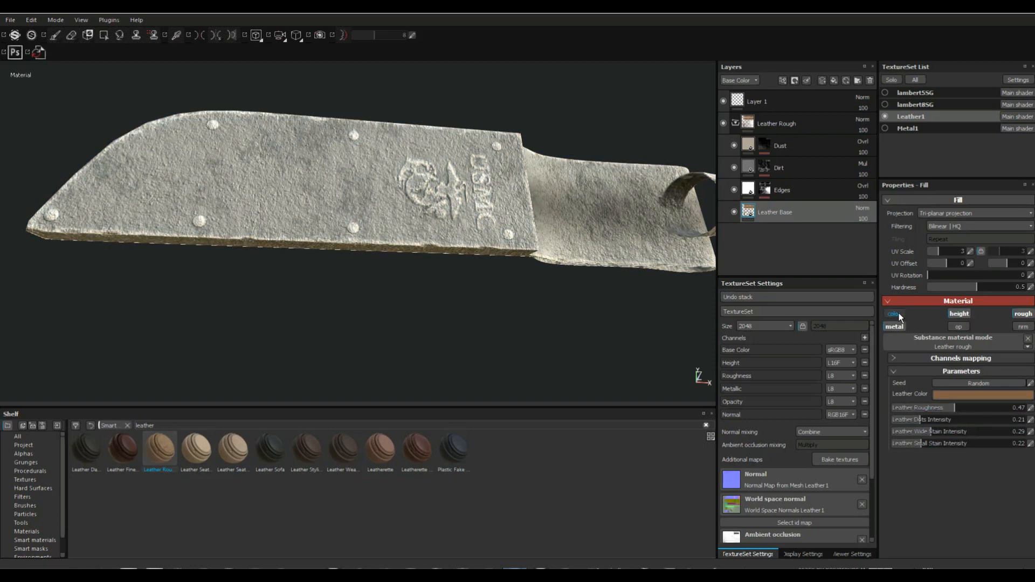
pyautogui.click(898, 314)
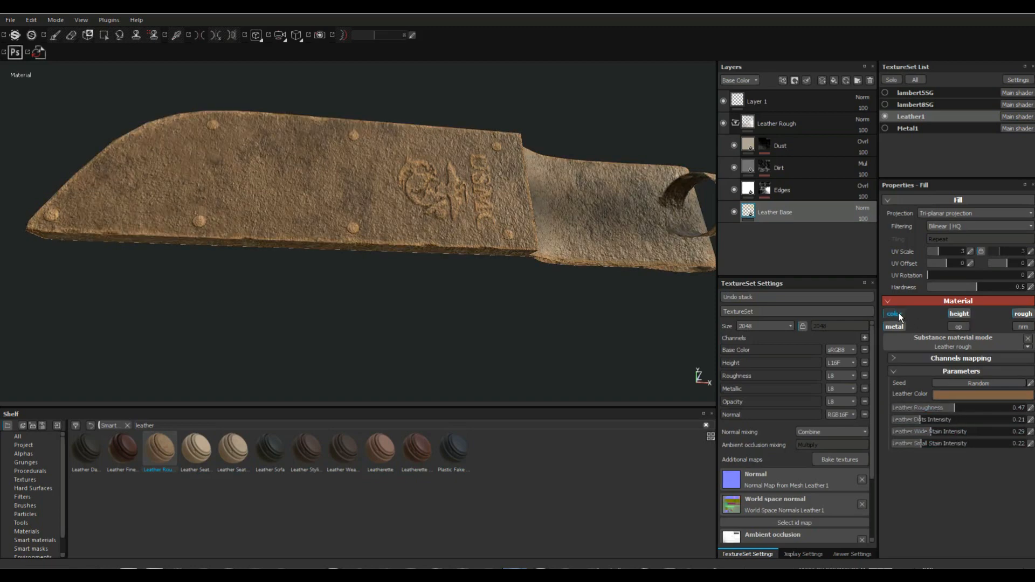
# Step: Set the Leather Base color to a lighter brown of about R 0.587, G 0.437, B 0.303
pyautogui.click(975, 394)
pyautogui.moveTo(920, 396)
pyautogui.mouseDown()
pyautogui.moveTo(927, 393)
pyautogui.moveTo(912, 396)
pyautogui.mouseUp()
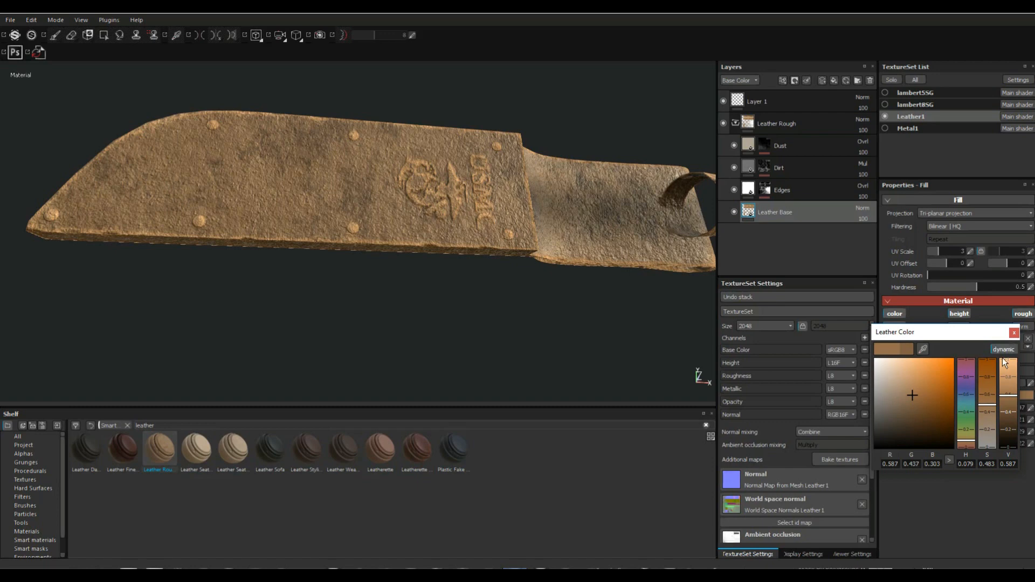
pyautogui.click(1013, 333)
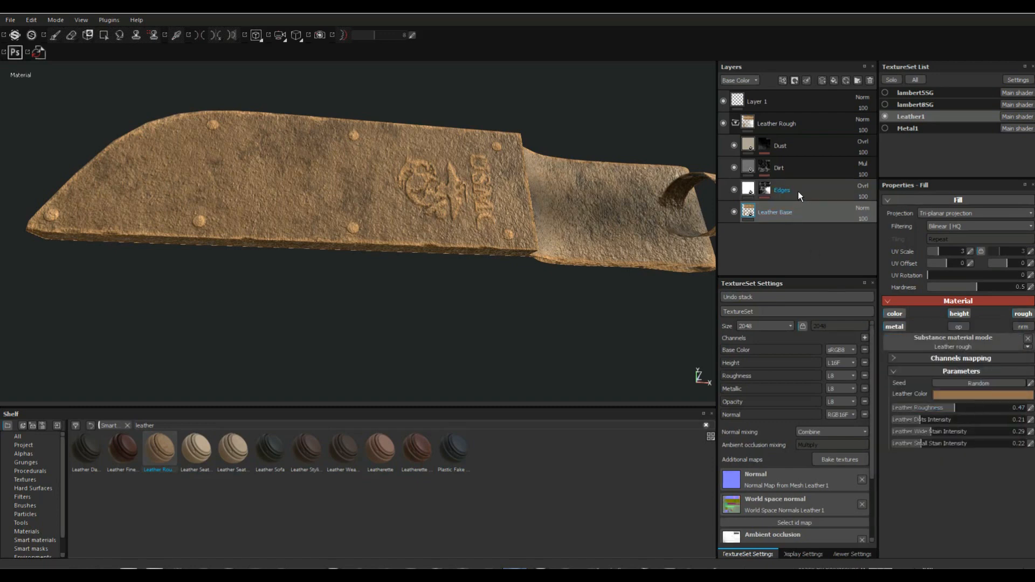
# Step: Examine the fill properties of the Dirt, Dust and Edges layers, ending on Leather Base
pyautogui.click(791, 166)
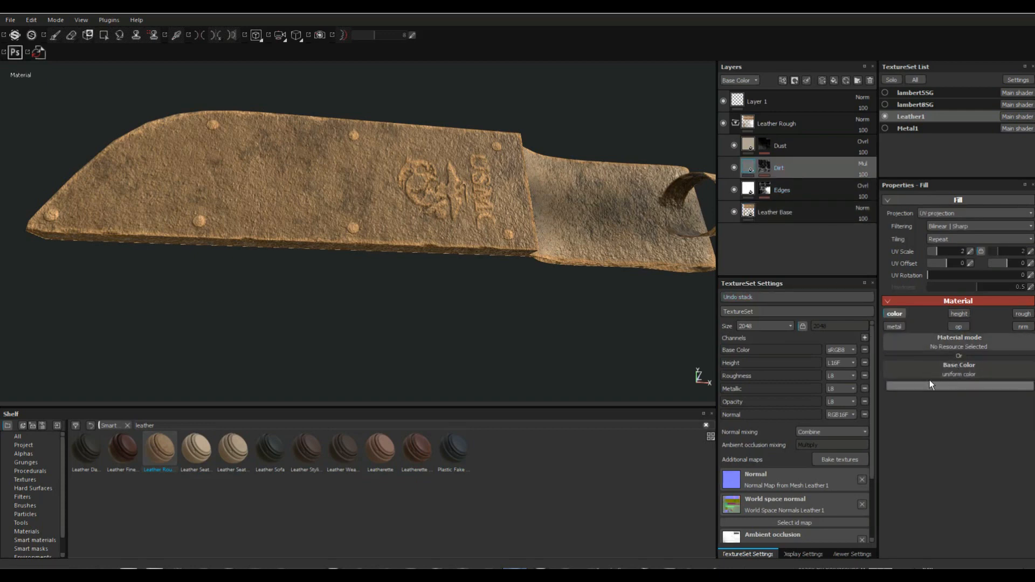
pyautogui.click(784, 144)
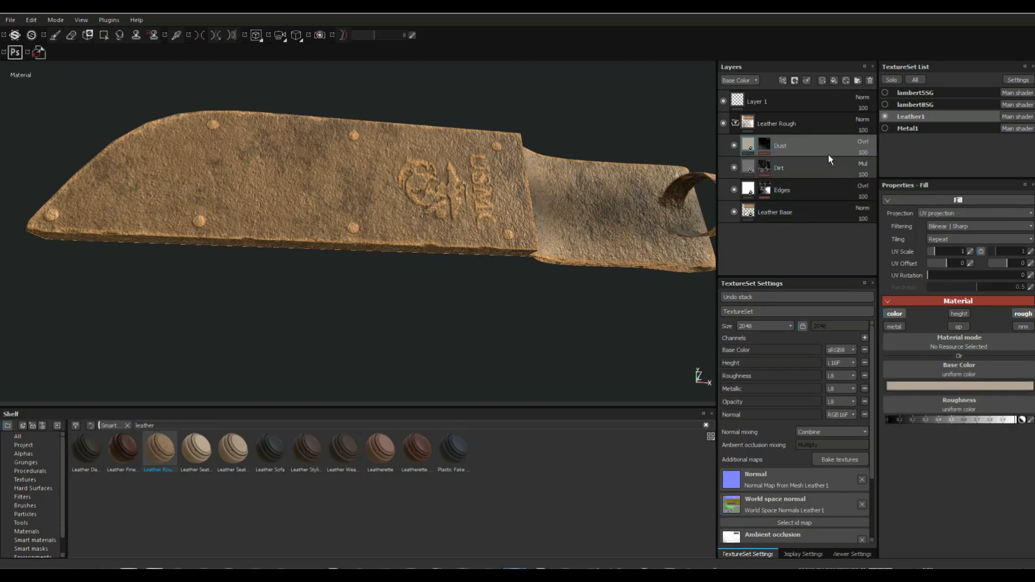
pyautogui.click(796, 192)
pyautogui.click(797, 214)
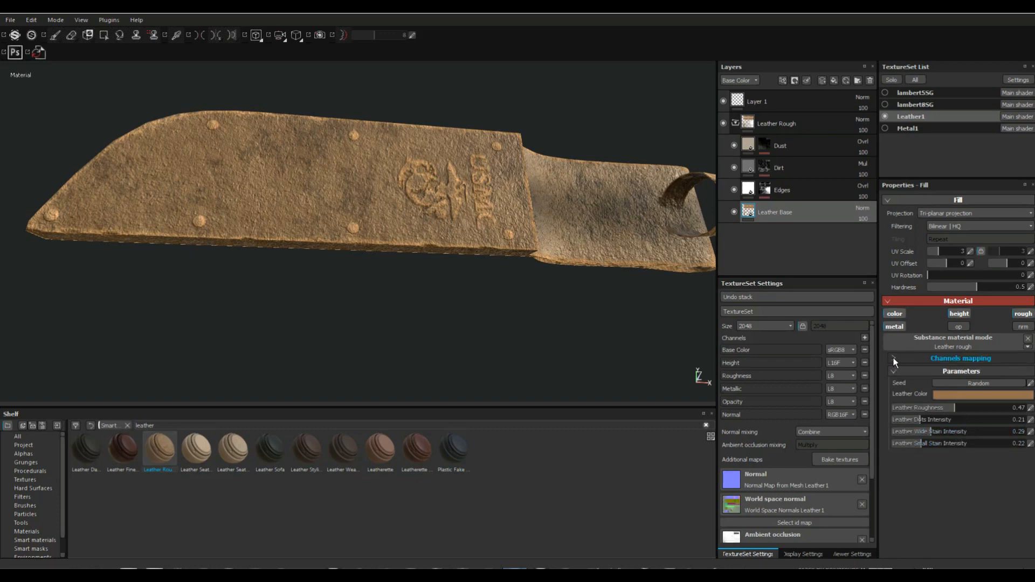
# Step: Set the Leather Base layer's leather roughness to 0.44
pyautogui.click(949, 408)
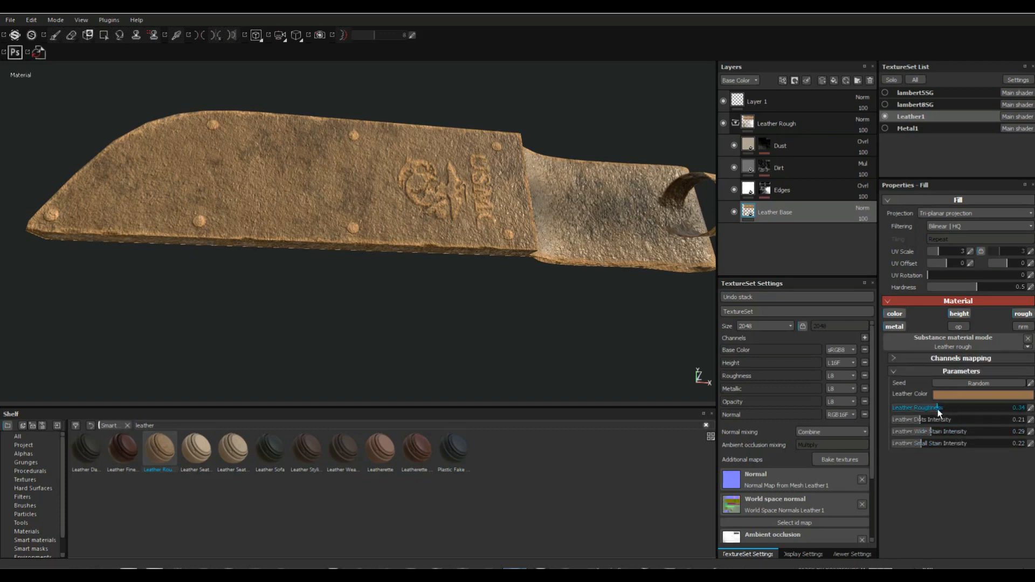
pyautogui.scroll(1, 506, 358)
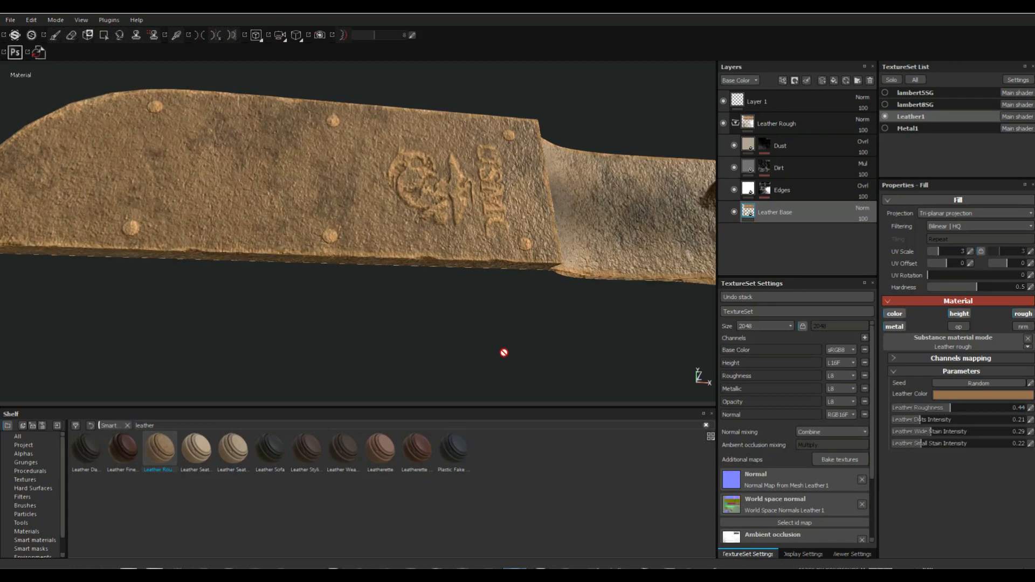
pyautogui.scroll(-4, 505, 354)
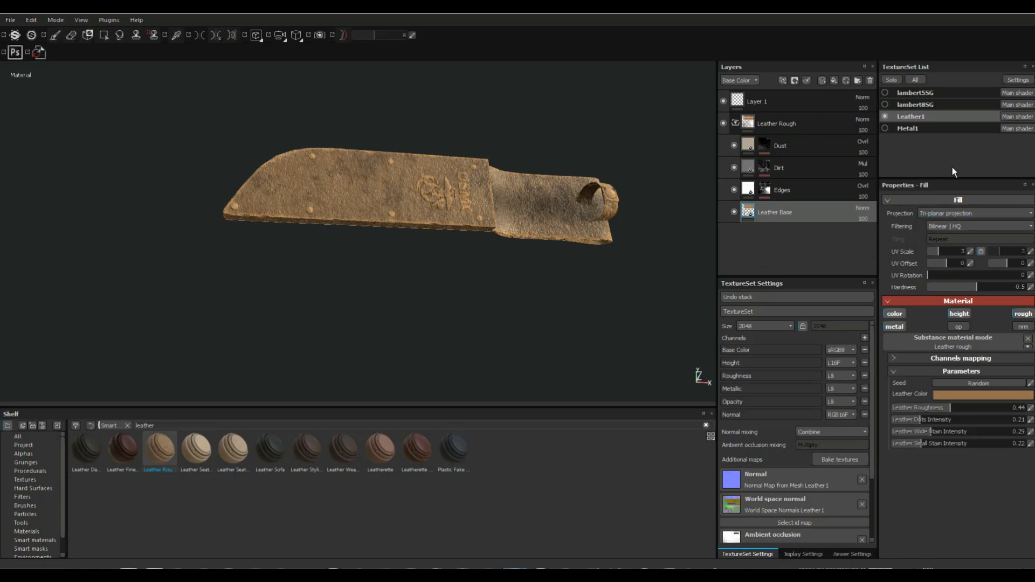
# Step: Search the smart materials for steel, show only the Metal1 texture set and add Steel Dark Stained to it beneath Layer 1
pyautogui.moveTo(172, 424); pyautogui.dragTo(89, 424)
pyautogui.write('steel')
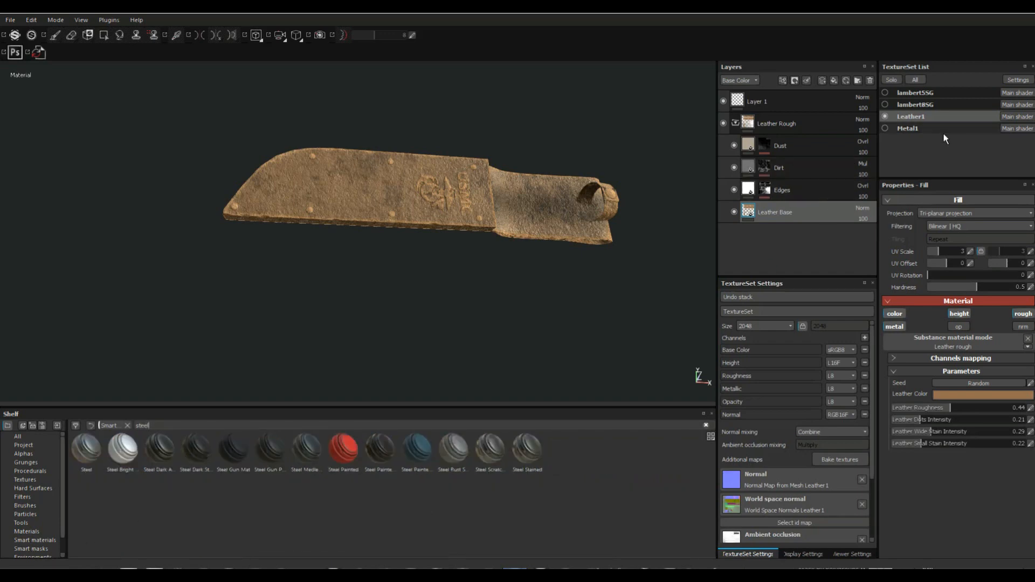
pyautogui.click(919, 127)
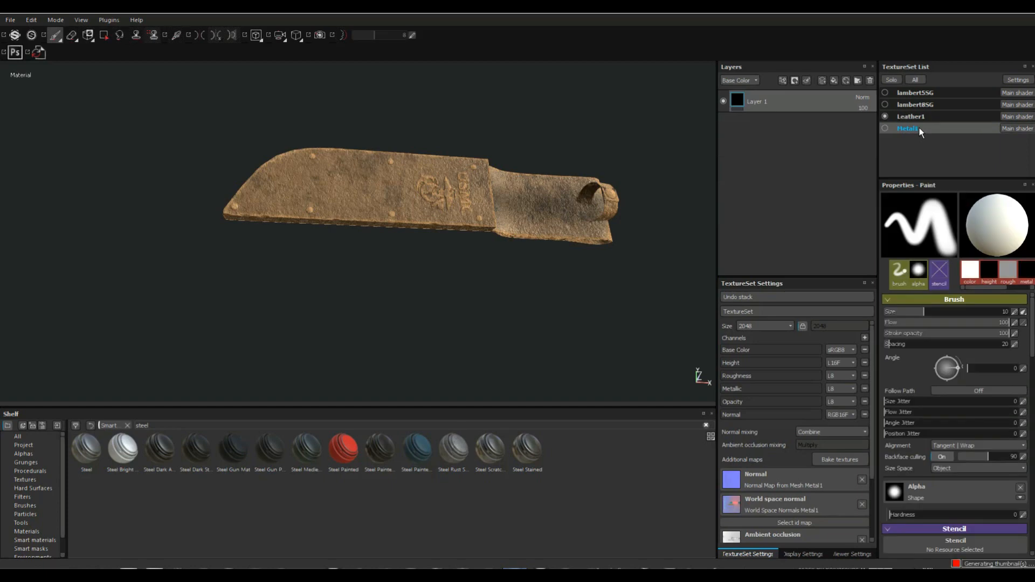
pyautogui.click(885, 129)
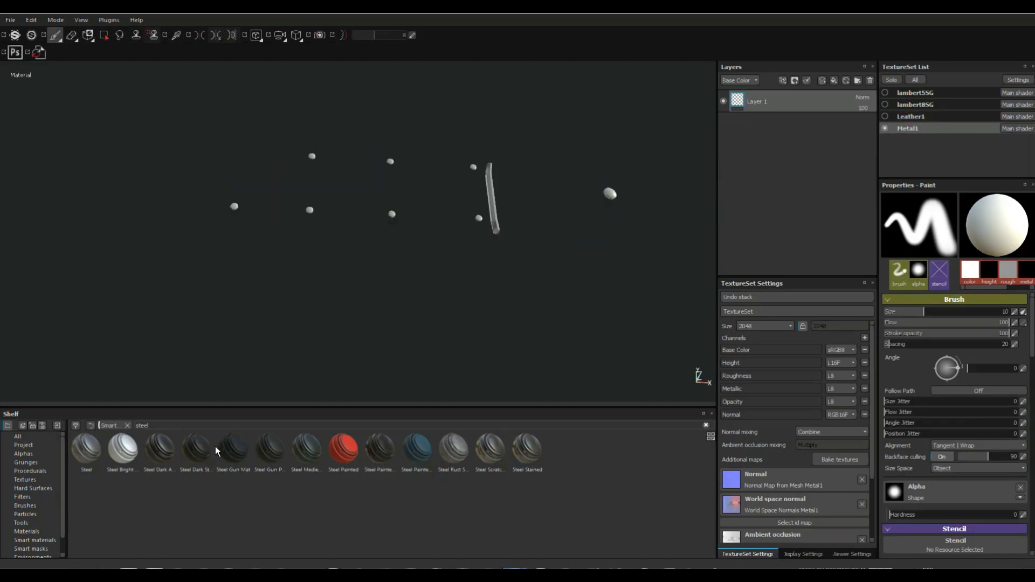
pyautogui.moveTo(196, 448); pyautogui.dragTo(778, 171)
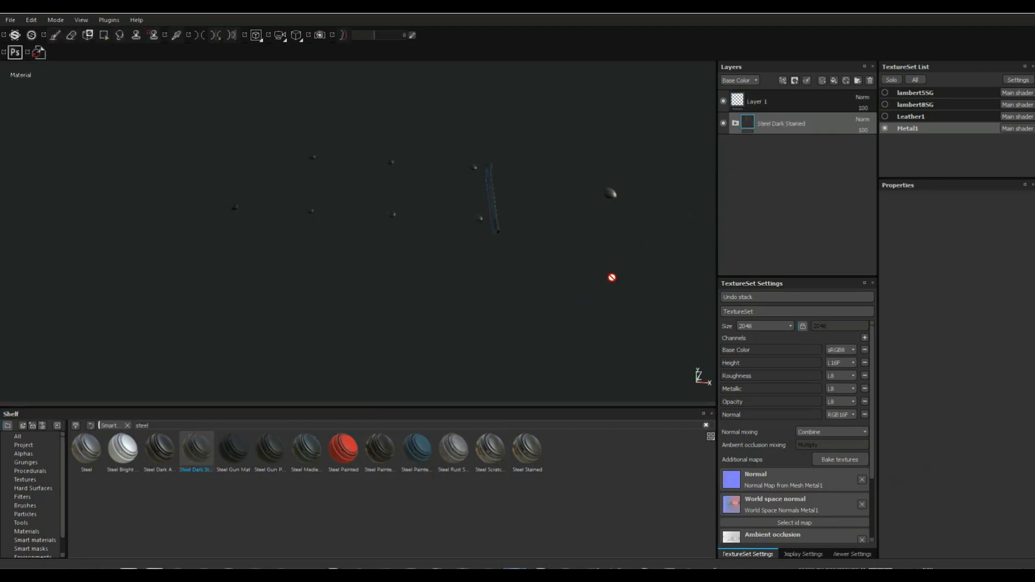
# Step: Show the Leather1 and lambert8SG texture sets alongside Metal1
pyautogui.click(884, 116)
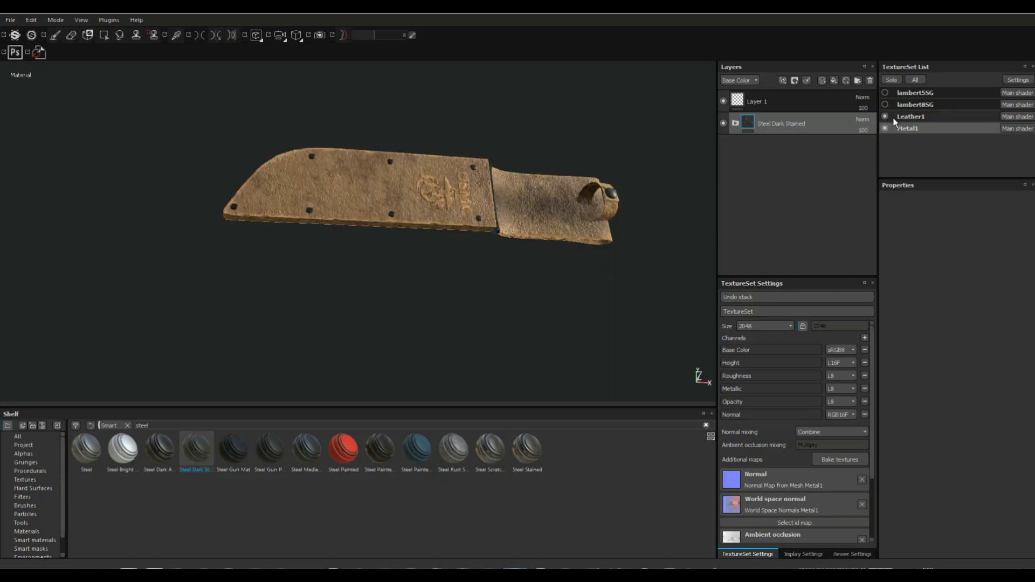
pyautogui.click(885, 104)
pyautogui.click(884, 105)
pyautogui.click(885, 104)
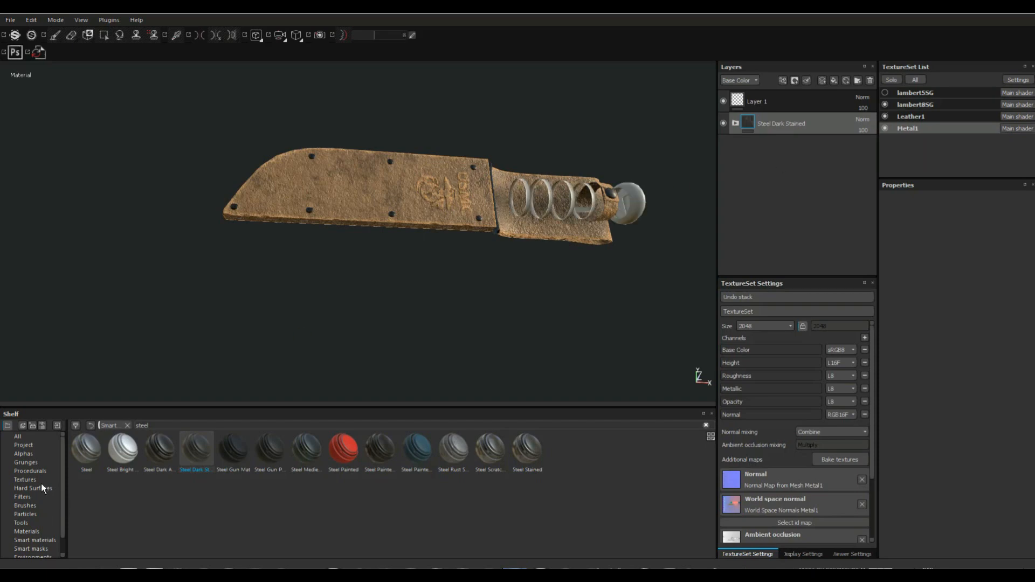
# Step: Search the smart materials and the regular materials for wood
pyautogui.moveTo(162, 425); pyautogui.dragTo(20, 418)
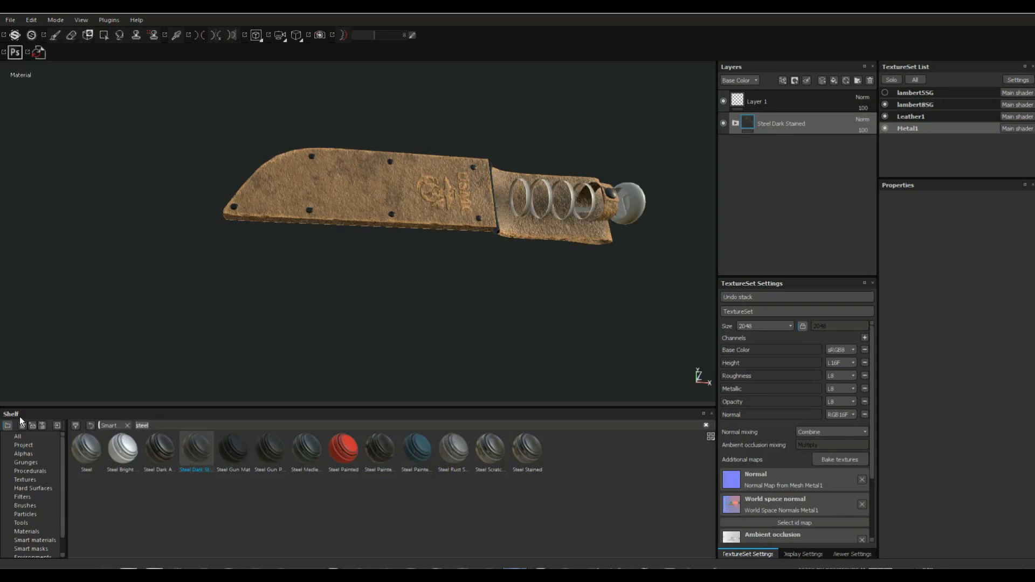
pyautogui.write('wood')
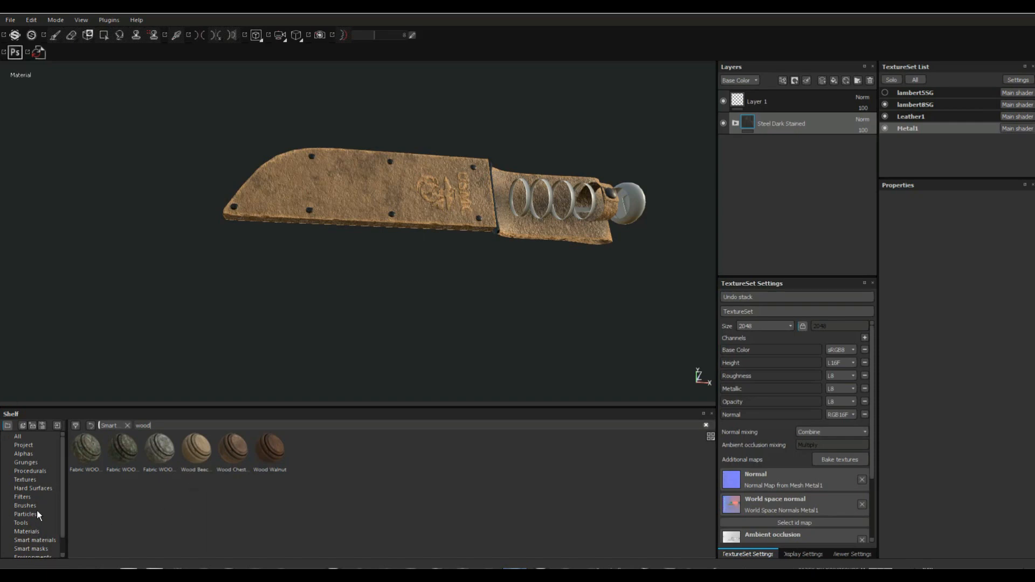
pyautogui.click(30, 531)
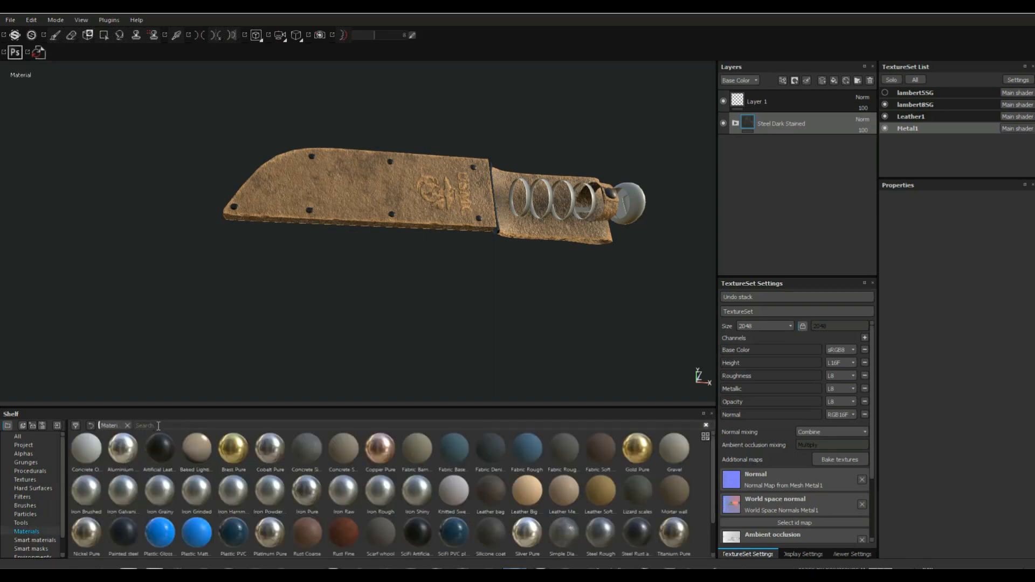
pyautogui.write('wood')
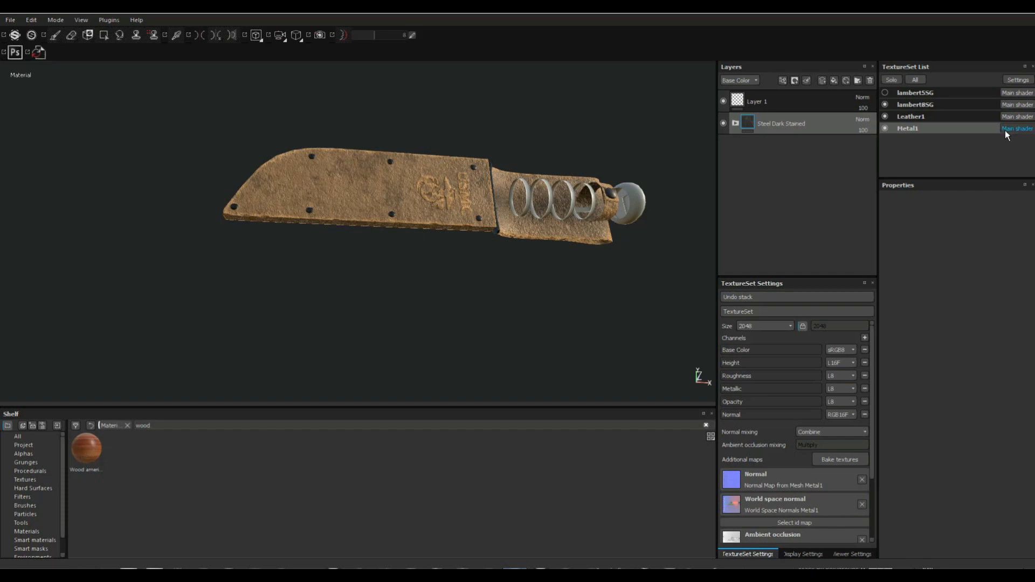
# Step: Add the Wood american cherry material to the lambert8SG texture set beneath Layer 1
pyautogui.click(885, 105)
pyautogui.click(885, 104)
pyautogui.click(915, 105)
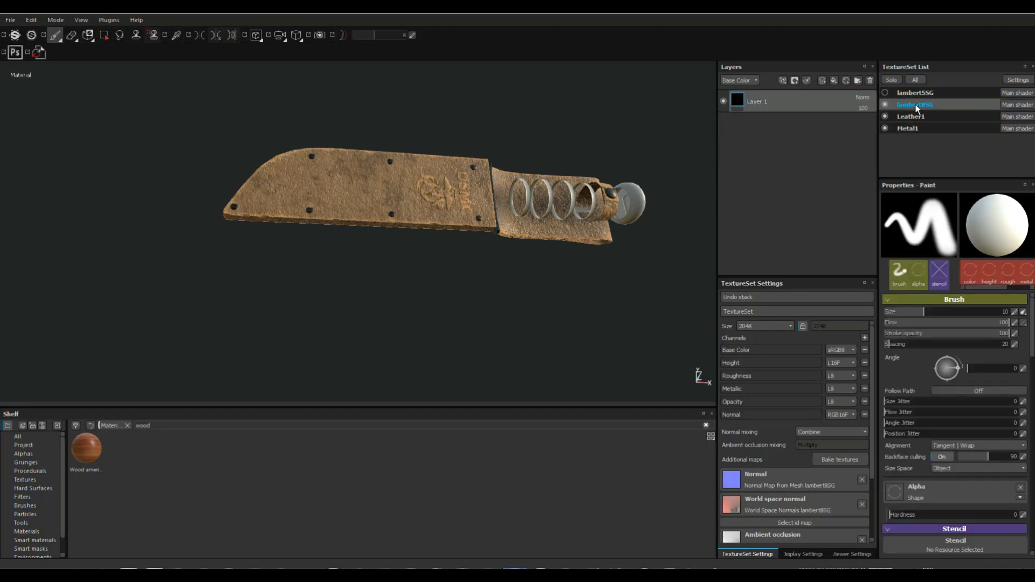
pyautogui.moveTo(77, 467); pyautogui.dragTo(769, 194)
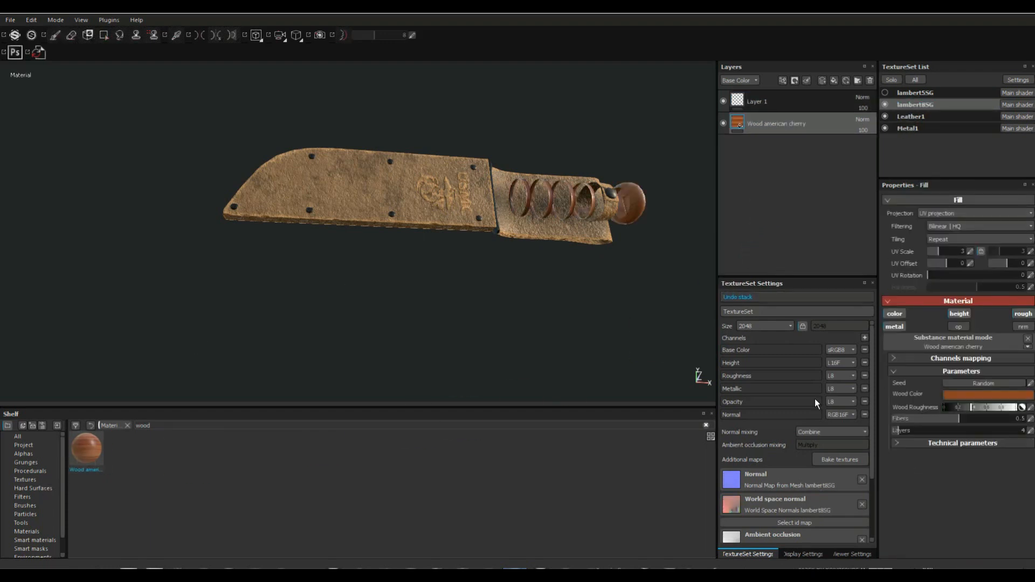
# Step: Set the Wood american cherry layer's wood color to black and its fibers to 0.7
pyautogui.click(968, 395)
pyautogui.moveTo(932, 390); pyautogui.dragTo(871, 452)
pyautogui.keyDown('alt'); pyautogui.moveTo(589, 293); pyautogui.dragTo(301, 335); pyautogui.keyUp('alt')
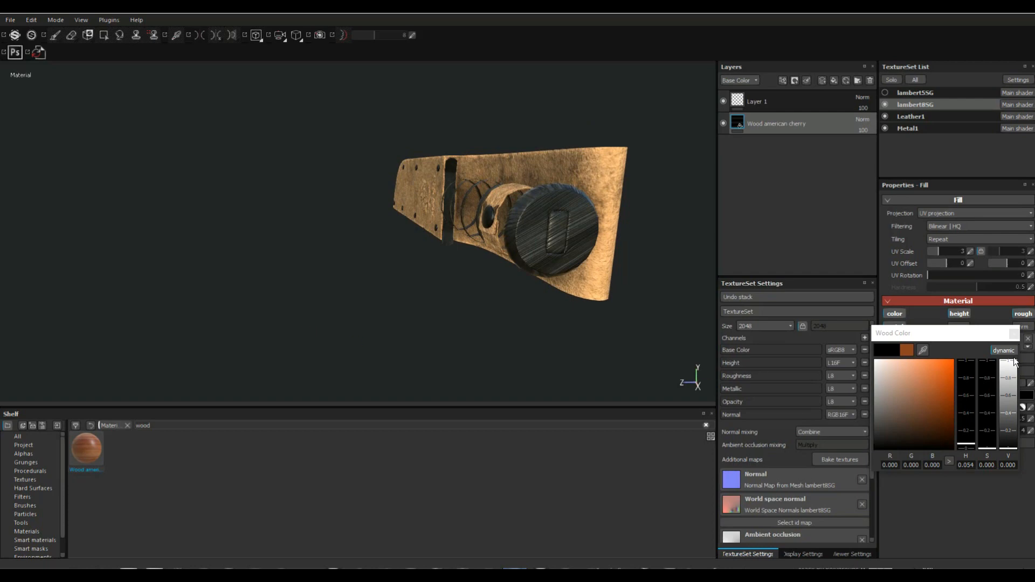
pyautogui.click(1014, 333)
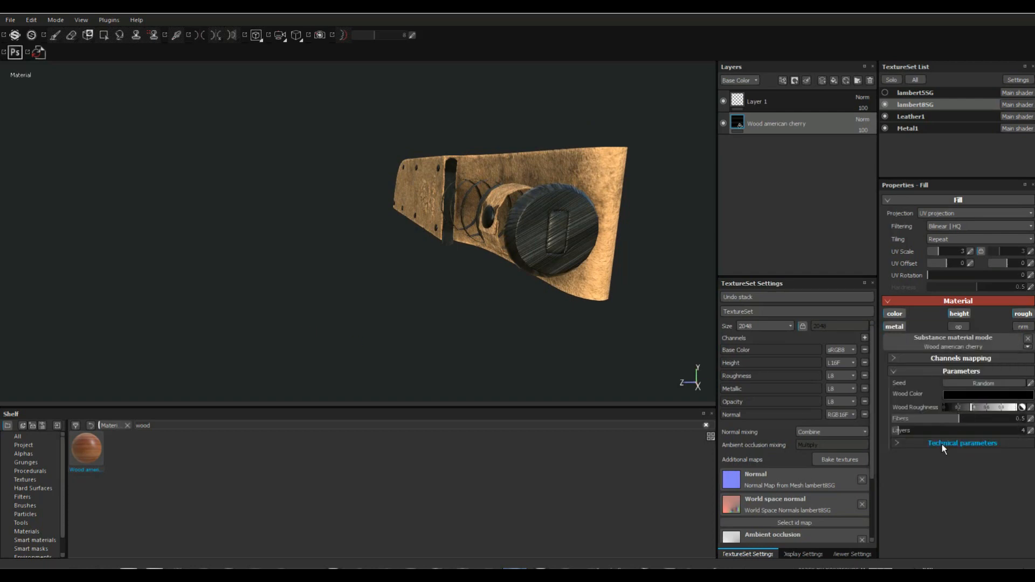
pyautogui.moveTo(958, 418); pyautogui.dragTo(986, 422)
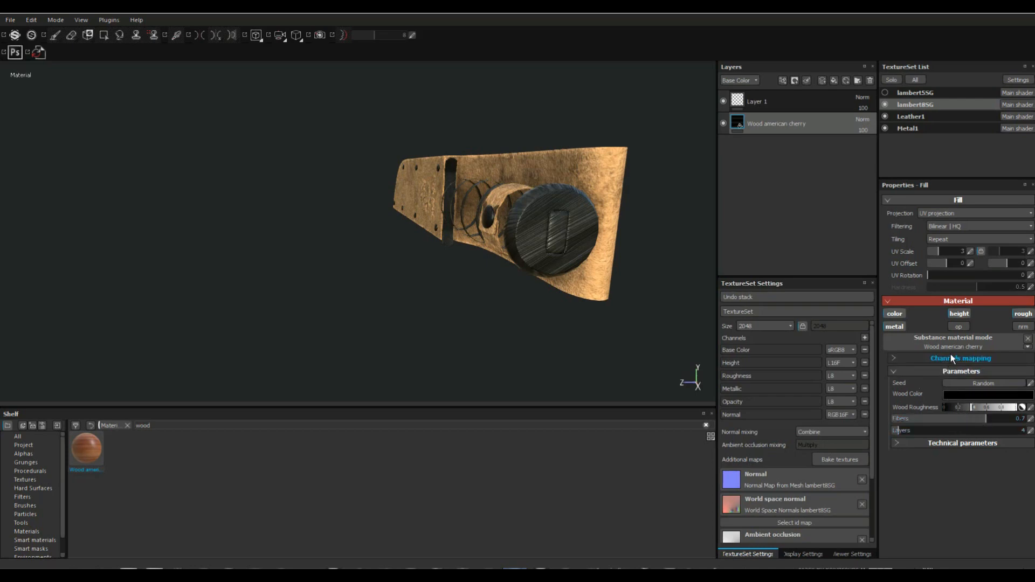
# Step: Turn off the height channel of the Wood american cherry layer
pyautogui.click(959, 314)
pyautogui.click(959, 314)
pyautogui.click(959, 313)
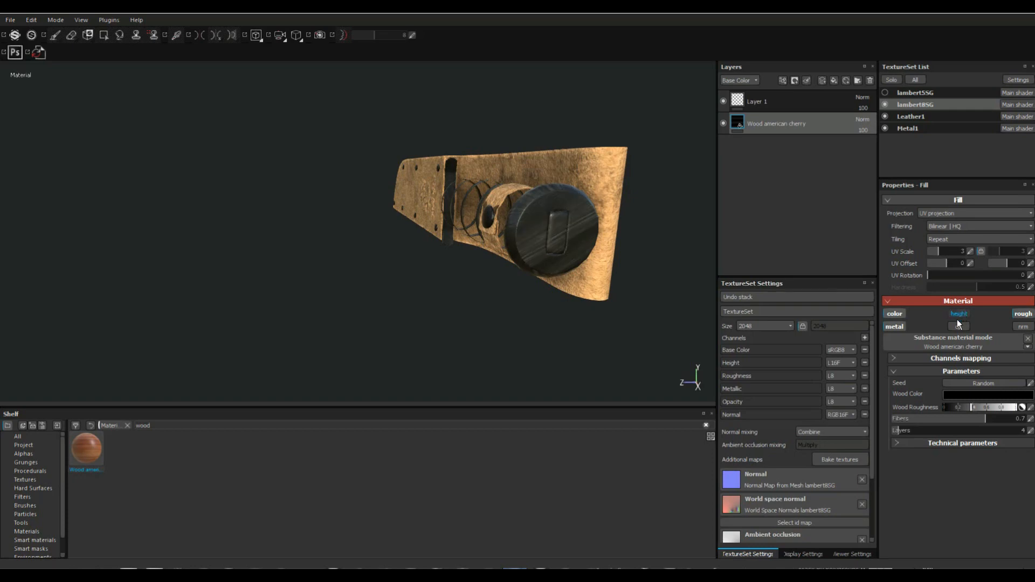
pyautogui.click(509, 347)
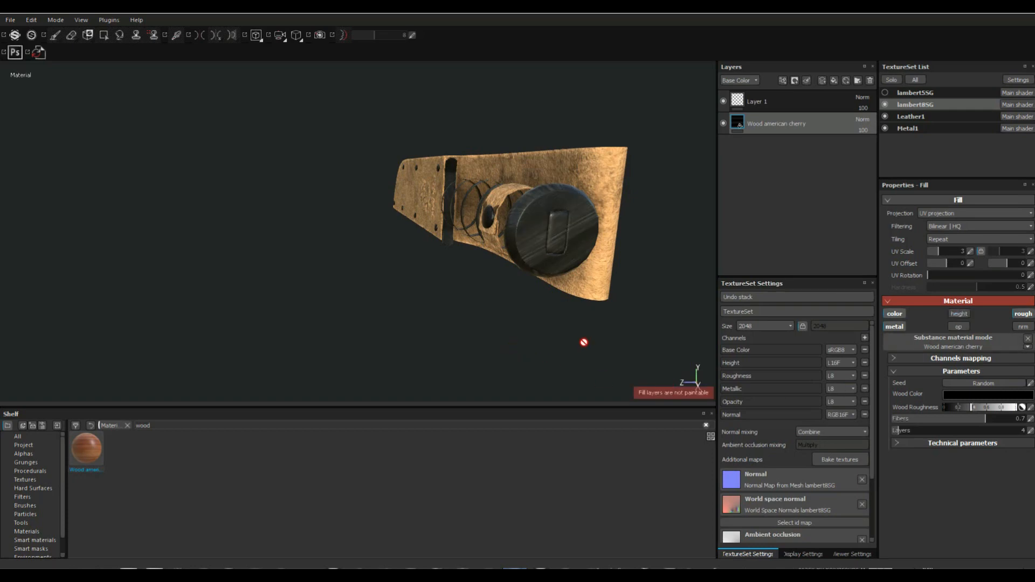
pyautogui.moveTo(447, 334)
pyautogui.keyDown('alt'); pyautogui.mouseDown()
pyautogui.moveTo(564, 351)
pyautogui.moveTo(590, 305)
pyautogui.moveTo(457, 331)
pyautogui.moveTo(548, 252)
pyautogui.moveTo(566, 255)
pyautogui.mouseUp(); pyautogui.keyUp('alt')
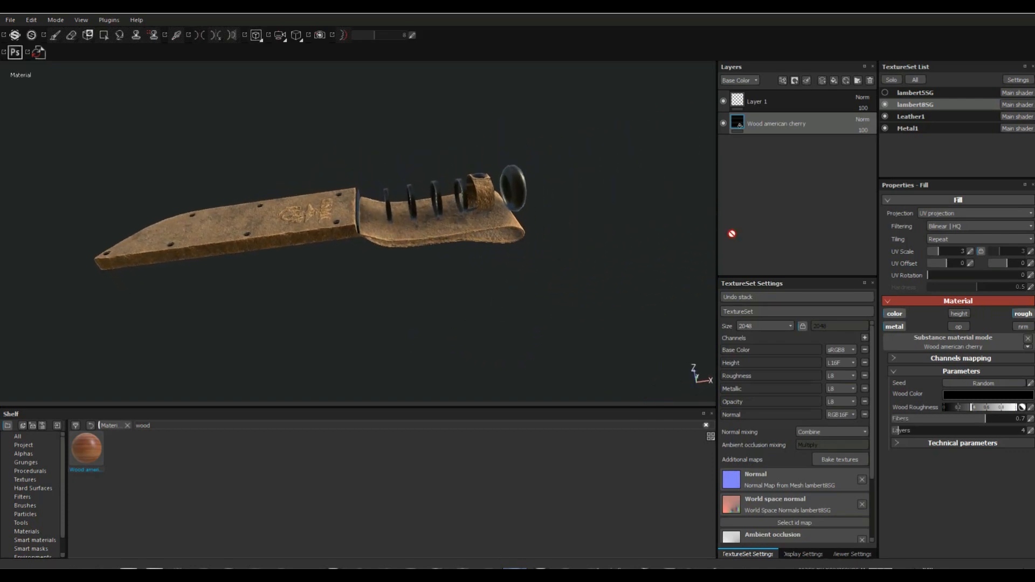
# Step: Show only the lambert5SG texture set with the handle grip and make it the active set
pyautogui.click(886, 92)
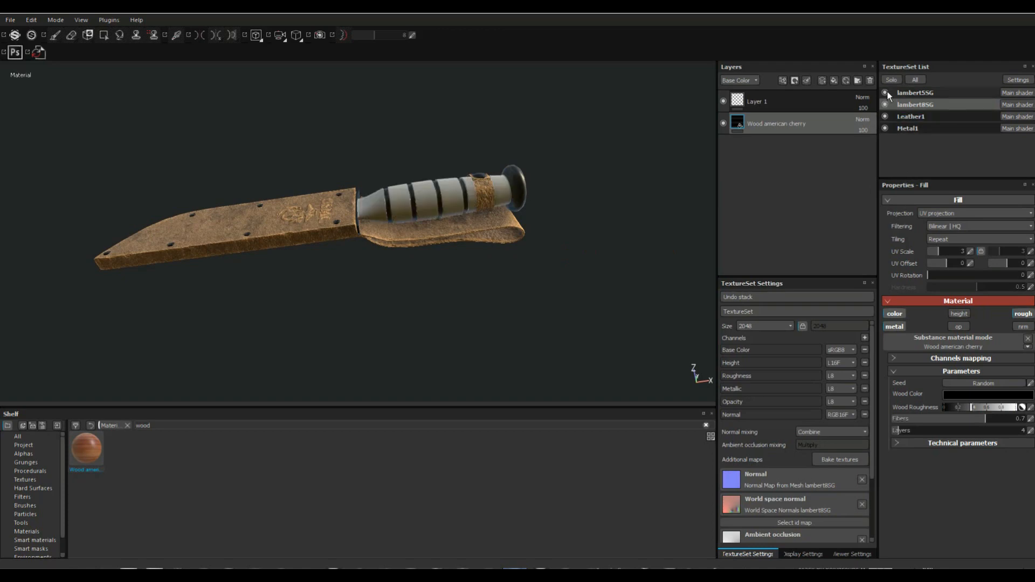
pyautogui.click(885, 105)
pyautogui.click(885, 116)
pyautogui.click(885, 128)
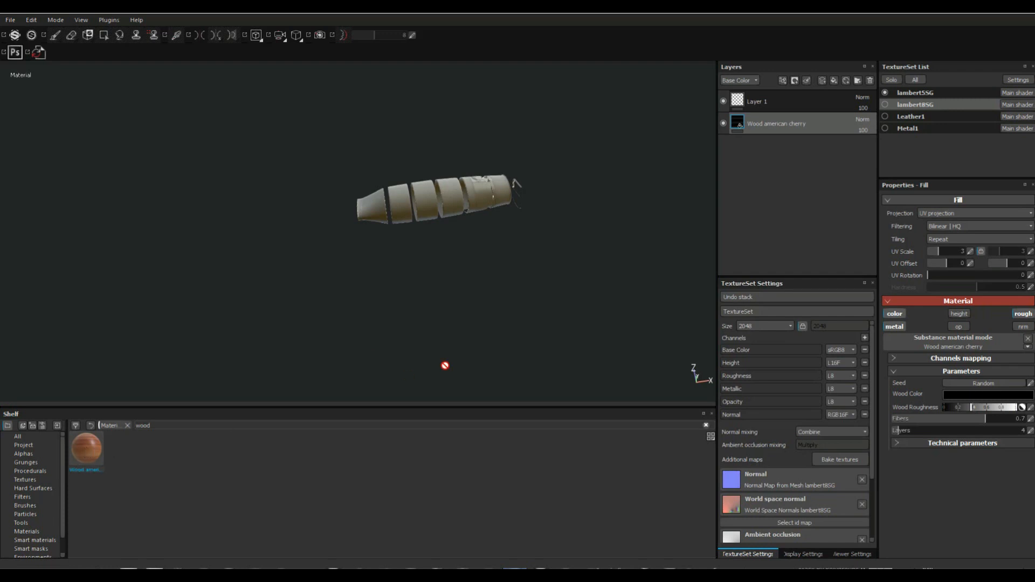
pyautogui.click(910, 95)
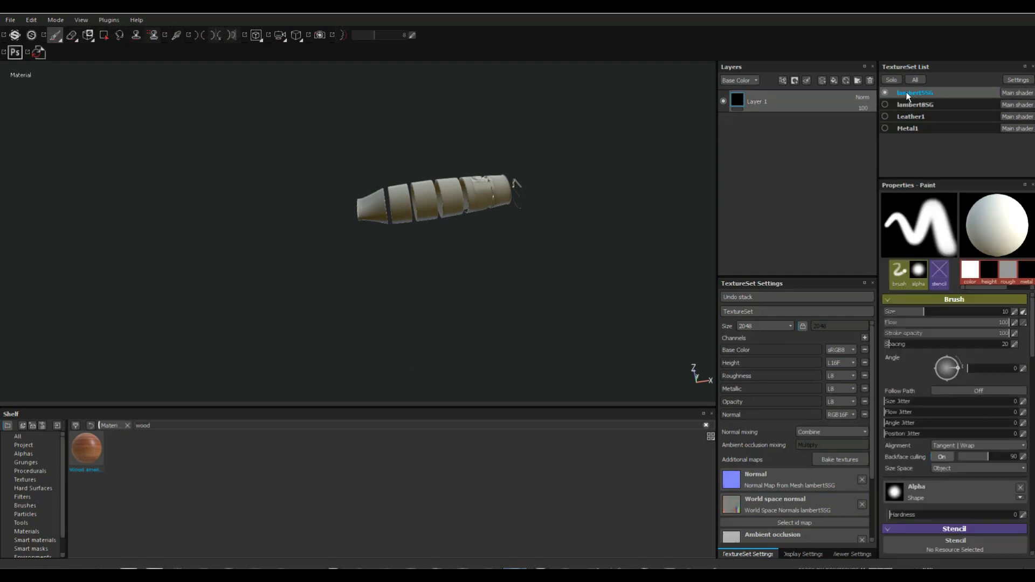
# Step: Add the Wood american cherry material to the lambert5SG texture set beneath Layer 1
pyautogui.moveTo(84, 459); pyautogui.dragTo(794, 175)
pyautogui.keyDown('alt'); pyautogui.moveTo(464, 260); pyautogui.dragTo(498, 262, button='right'); pyautogui.keyUp('alt')
pyautogui.keyDown('alt'); pyautogui.moveTo(499, 262); pyautogui.dragTo(434, 272, button='middle'); pyautogui.keyUp('alt')
# Step: Make the lambert8SG, Leather1 and Metal1 texture sets visible together with the handle grip
pyautogui.click(885, 105)
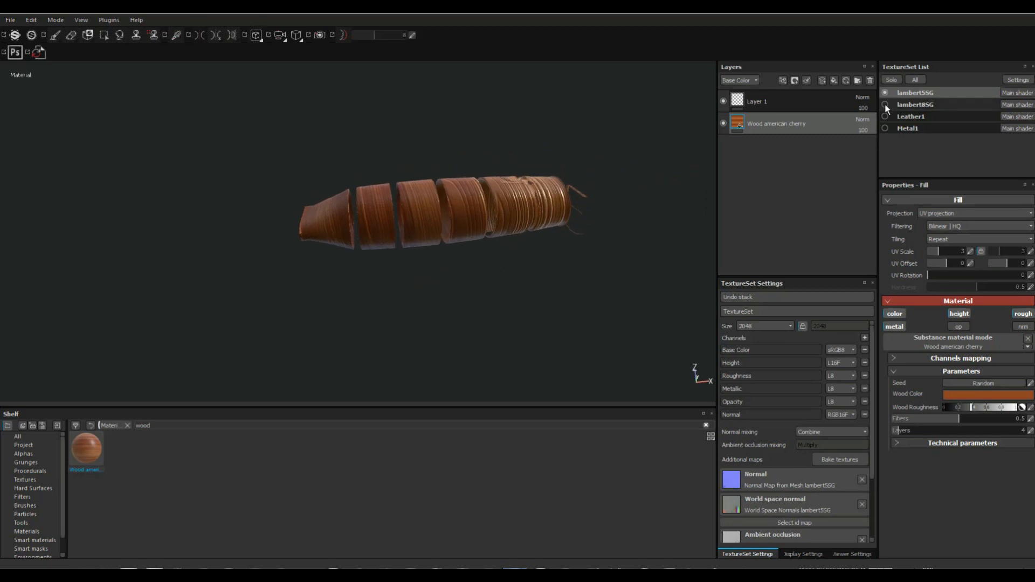
pyautogui.click(886, 117)
pyautogui.click(886, 127)
pyautogui.keyDown('alt'); pyautogui.moveTo(649, 244); pyautogui.dragTo(614, 262, button='right'); pyautogui.keyUp('alt')
pyautogui.keyDown('alt'); pyautogui.moveTo(538, 303); pyautogui.dragTo(536, 270, button='middle'); pyautogui.keyUp('alt')
pyautogui.keyDown('alt'); pyautogui.moveTo(537, 270); pyautogui.dragTo(486, 311); pyautogui.keyUp('alt')
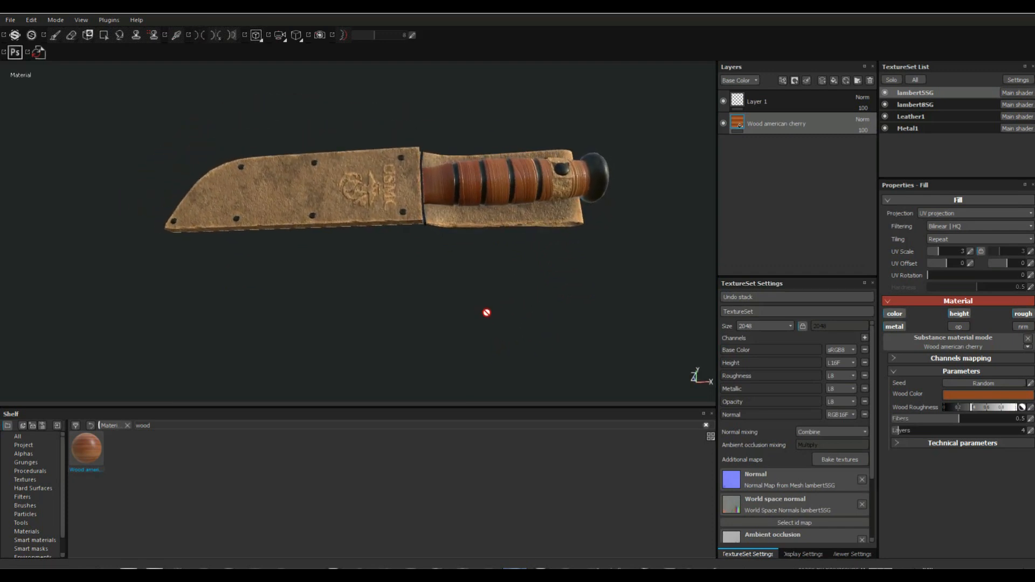
pyautogui.scroll(2, 527, 286)
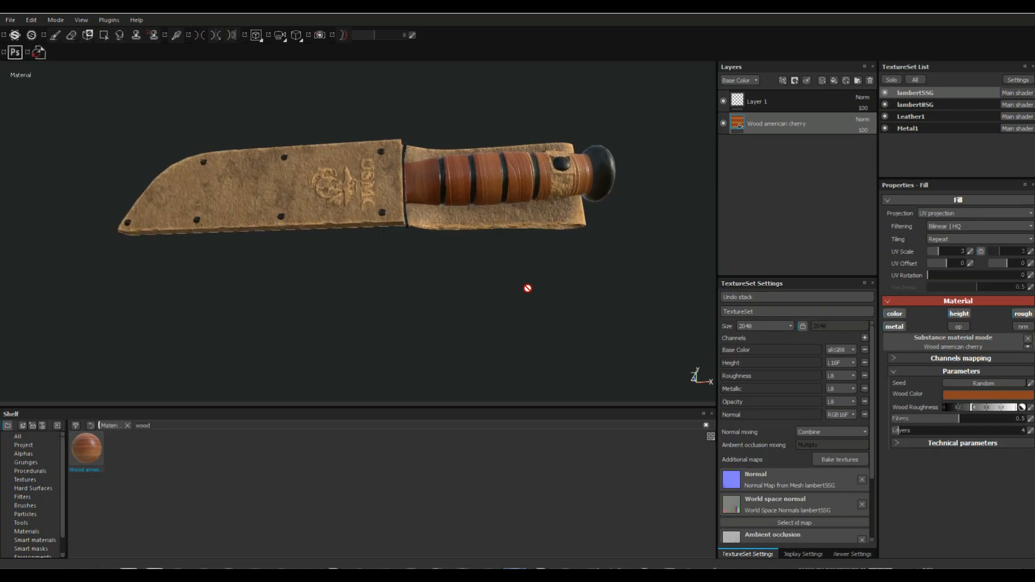
pyautogui.keyDown('alt'); pyautogui.moveTo(527, 287); pyautogui.dragTo(545, 312, button='middle'); pyautogui.keyUp('alt')
pyautogui.keyDown('alt'); pyautogui.moveTo(531, 307); pyautogui.dragTo(466, 285); pyautogui.keyUp('alt')
# Step: Make lambert8SG the active texture set and set its Wood american cherry layer's wood color to near-black, RGB 0.012
pyautogui.click(885, 105)
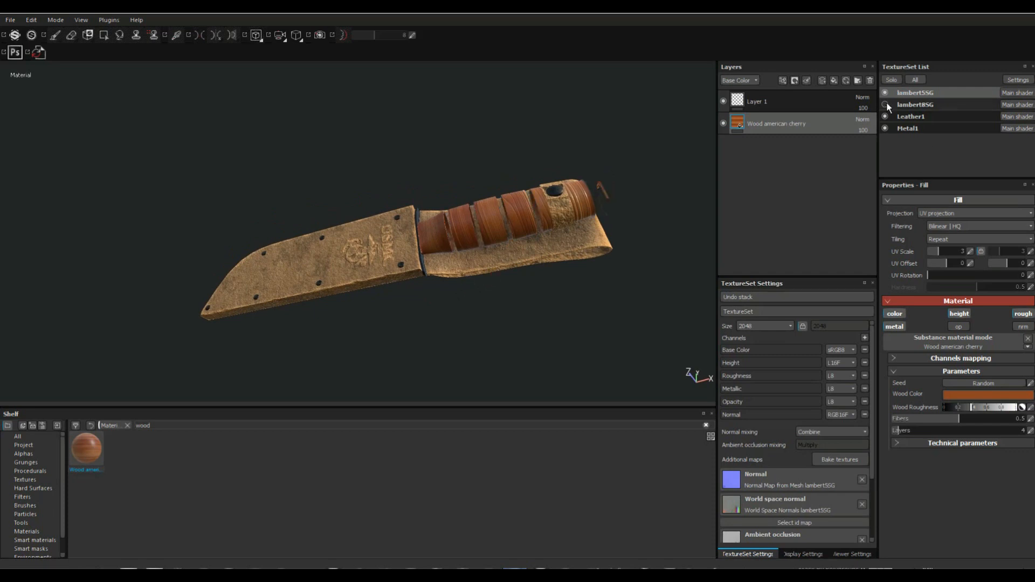
pyautogui.click(885, 105)
pyautogui.click(924, 108)
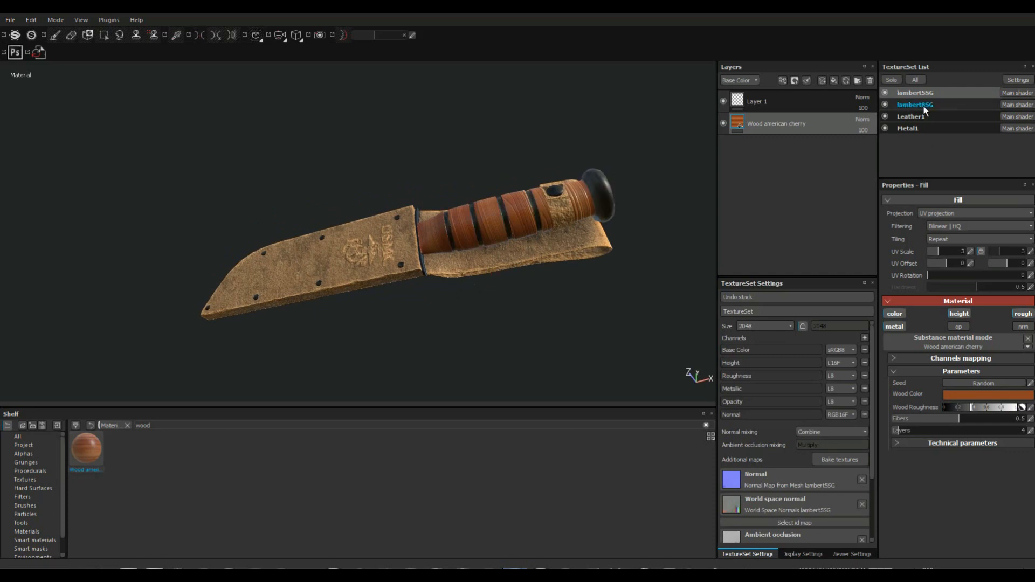
pyautogui.click(784, 125)
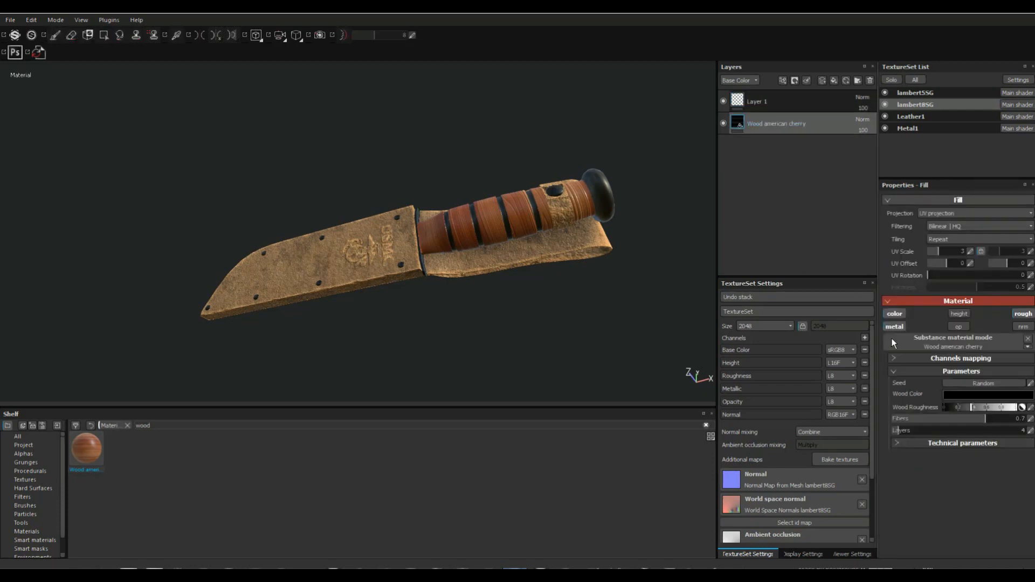
pyautogui.click(970, 396)
pyautogui.moveTo(937, 426); pyautogui.dragTo(871, 449)
pyautogui.click(493, 323)
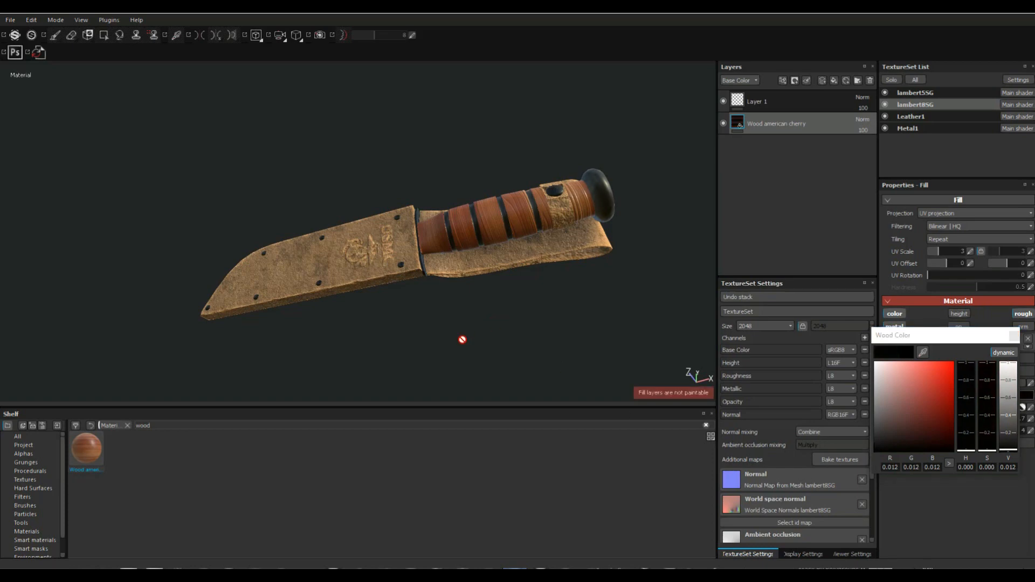
# Step: Examine the materials on the knife handle, pommel and leather sheath from several angles and close the wood color picker
pyautogui.moveTo(476, 324)
pyautogui.keyDown('alt'); pyautogui.mouseDown()
pyautogui.moveTo(504, 247)
pyautogui.moveTo(527, 317)
pyautogui.moveTo(504, 310)
pyautogui.mouseUp(); pyautogui.keyUp('alt')
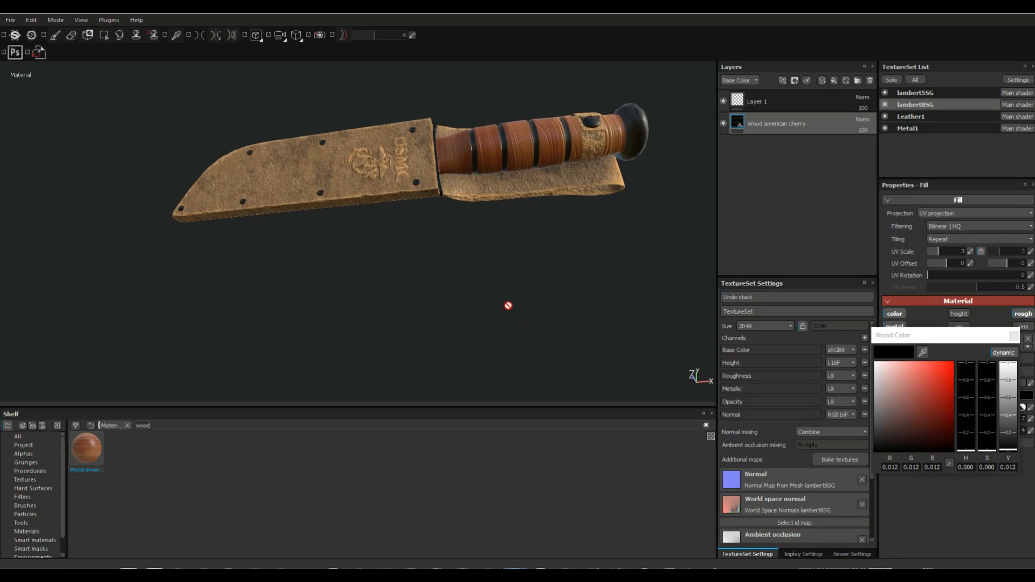
pyautogui.click(510, 276)
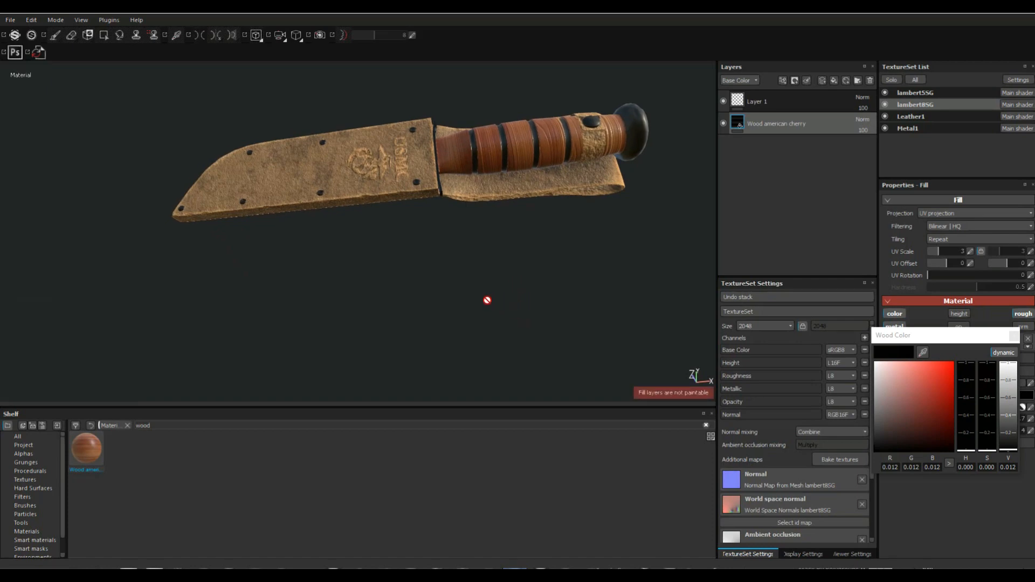
pyautogui.moveTo(471, 298)
pyautogui.keyDown('alt'); pyautogui.mouseDown()
pyautogui.moveTo(462, 300)
pyautogui.moveTo(472, 309)
pyautogui.mouseUp(); pyautogui.keyUp('alt')
pyautogui.click(421, 238)
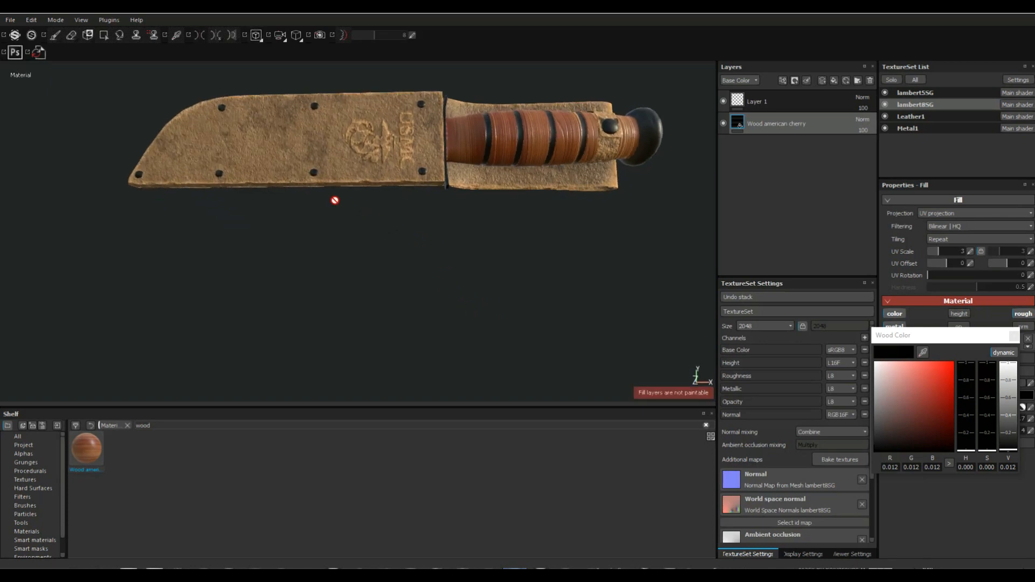
pyautogui.moveTo(388, 268)
pyautogui.keyDown('alt'); pyautogui.mouseDown()
pyautogui.moveTo(299, 248)
pyautogui.moveTo(265, 253)
pyautogui.moveTo(180, 151)
pyautogui.moveTo(58, 167)
pyautogui.moveTo(67, 168)
pyautogui.mouseUp(); pyautogui.keyUp('alt')
pyautogui.keyDown('alt'); pyautogui.moveTo(414, 302); pyautogui.dragTo(234, 229, button='middle'); pyautogui.keyUp('alt')
pyautogui.moveTo(261, 252)
pyautogui.keyDown('alt'); pyautogui.mouseDown()
pyautogui.moveTo(280, 257)
pyautogui.moveTo(248, 249)
pyautogui.mouseUp(); pyautogui.keyUp('alt')
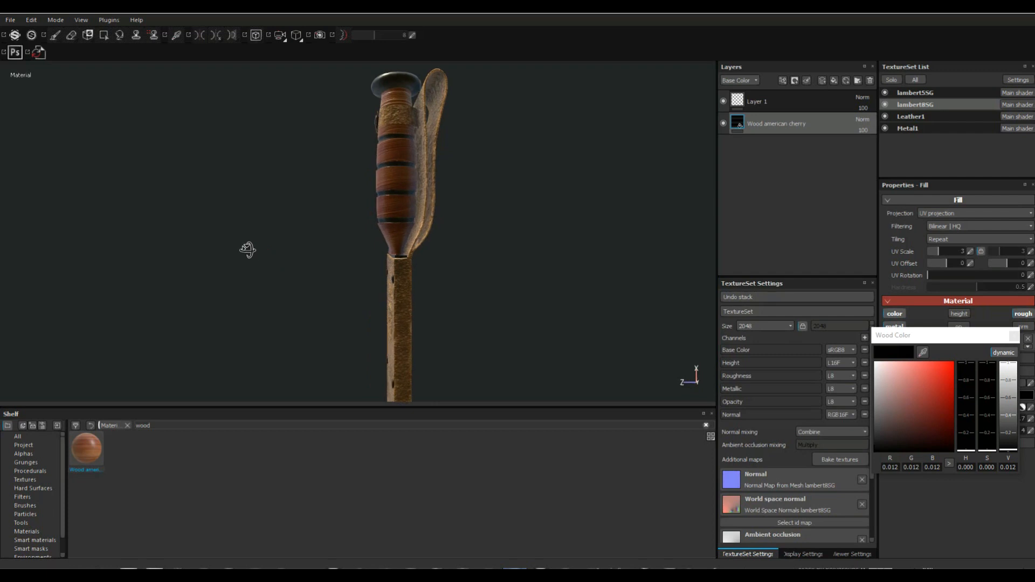
pyautogui.click(275, 262)
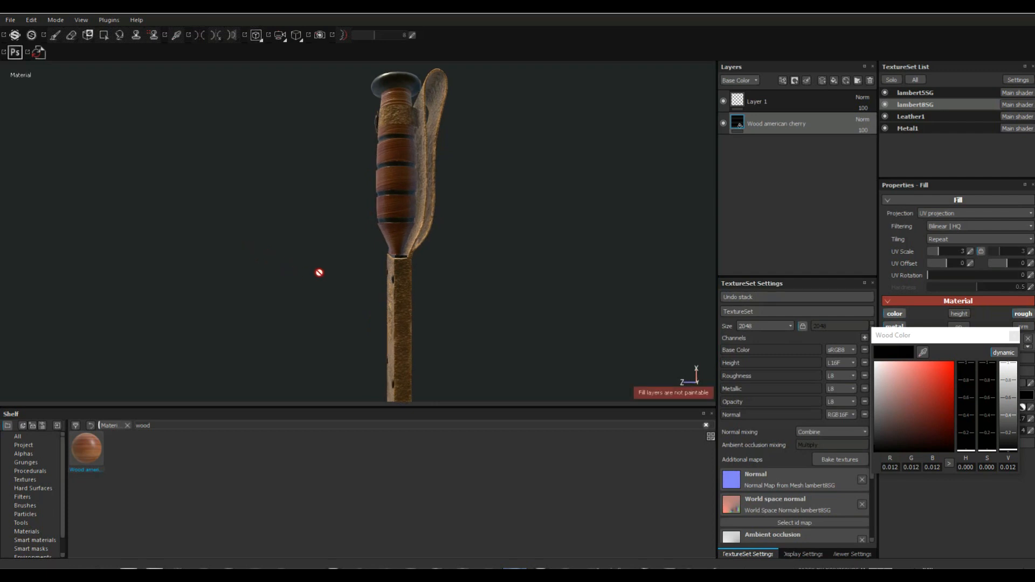
pyautogui.moveTo(494, 321)
pyautogui.keyDown('alt'); pyautogui.mouseDown()
pyautogui.moveTo(556, 325)
pyautogui.moveTo(485, 326)
pyautogui.mouseUp(); pyautogui.keyUp('alt')
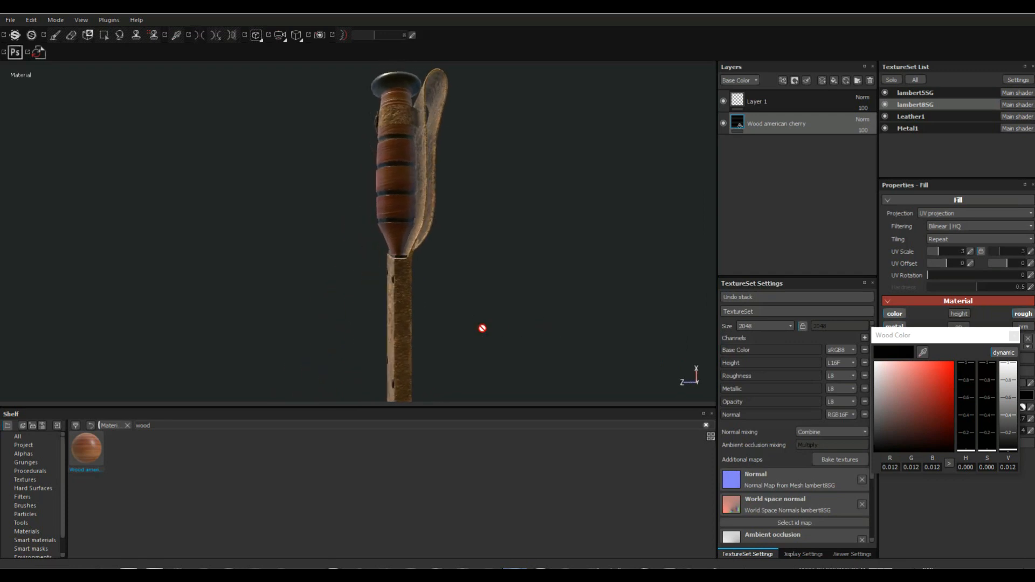
pyautogui.click(491, 335)
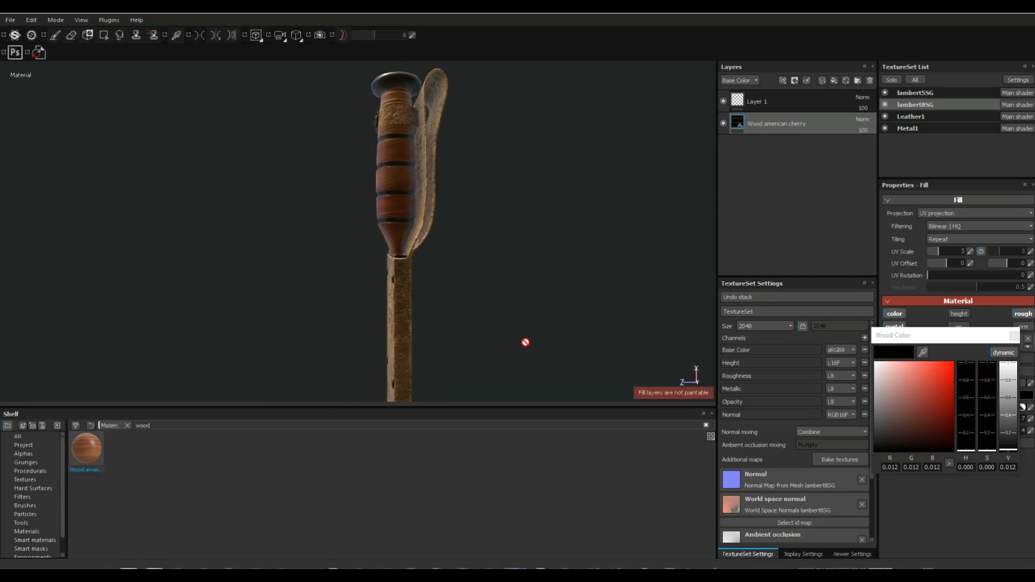
pyautogui.click(501, 321)
pyautogui.keyDown('alt'); pyautogui.moveTo(306, 297); pyautogui.dragTo(505, 331); pyautogui.keyUp('alt')
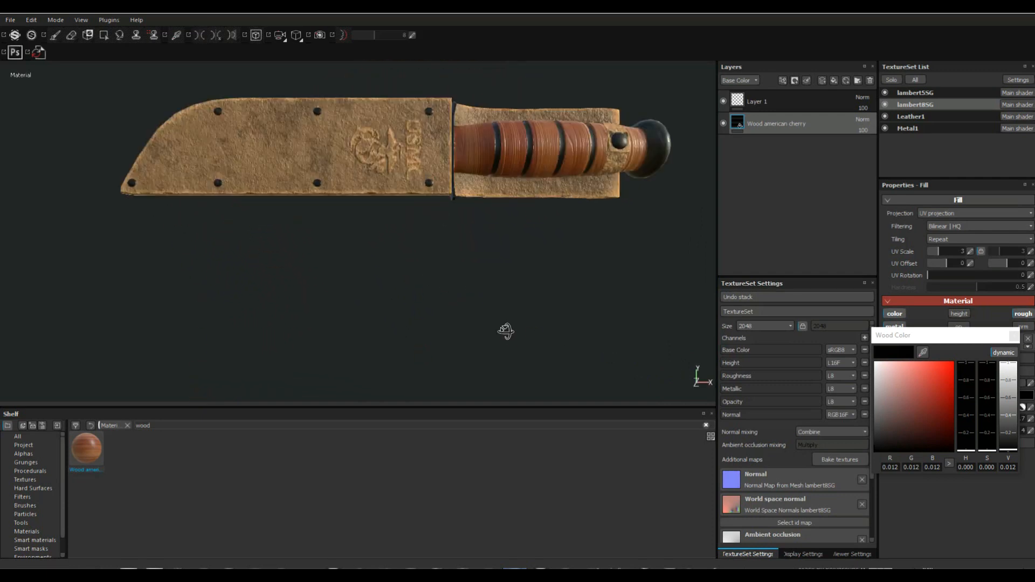
pyautogui.keyDown('alt'); pyautogui.moveTo(485, 296); pyautogui.dragTo(503, 311, button='middle'); pyautogui.keyUp('alt')
pyautogui.scroll(5, 558, 359)
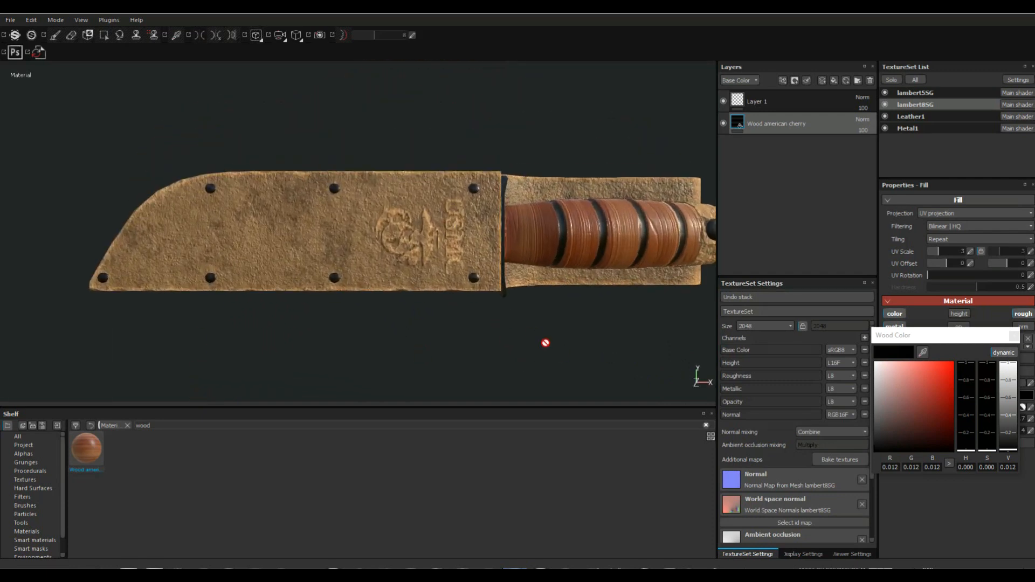
pyautogui.moveTo(656, 342); pyautogui.dragTo(673, 342, button='middle')
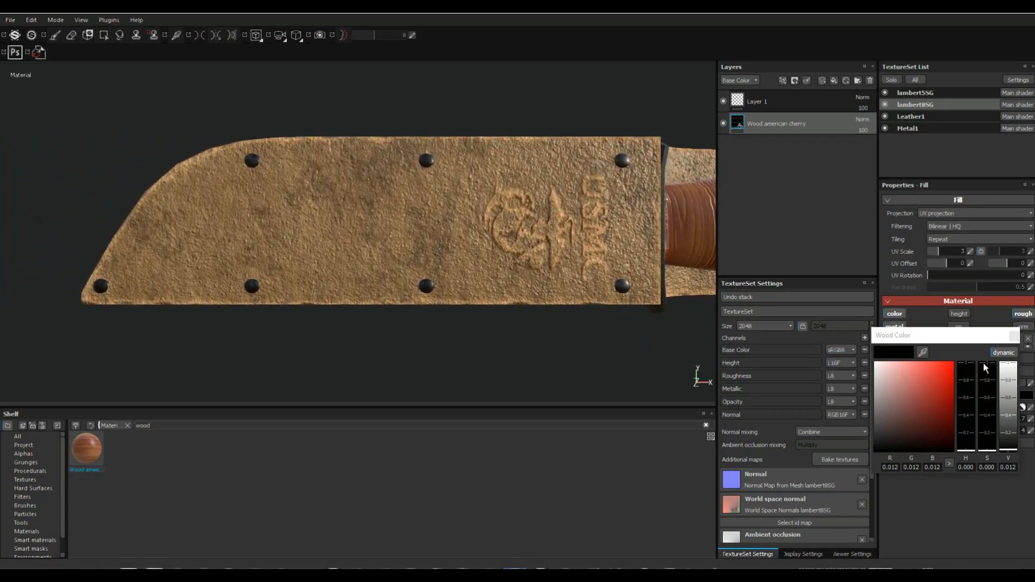
pyautogui.click(1014, 336)
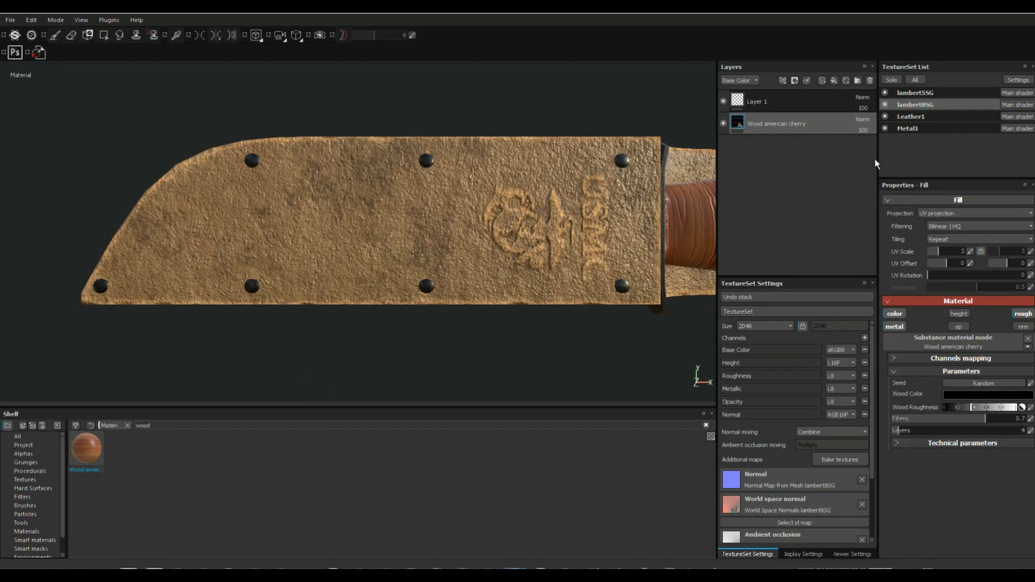
# Step: Hide the lambert5SG, lambert8SG and Metal1 texture sets and make Leather1 the active set
pyautogui.click(825, 78)
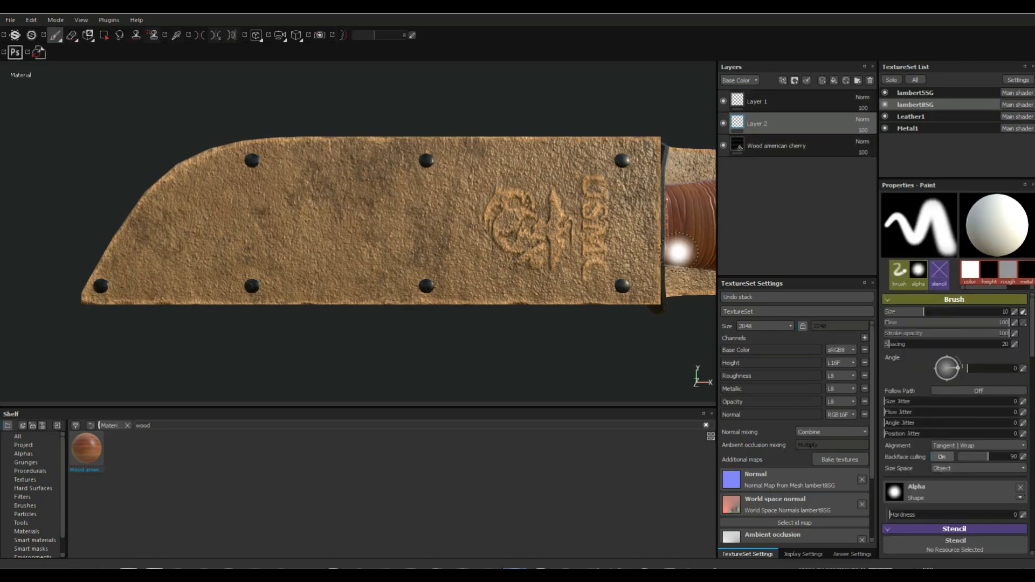
pyautogui.hotkey('ctrl', 'z')
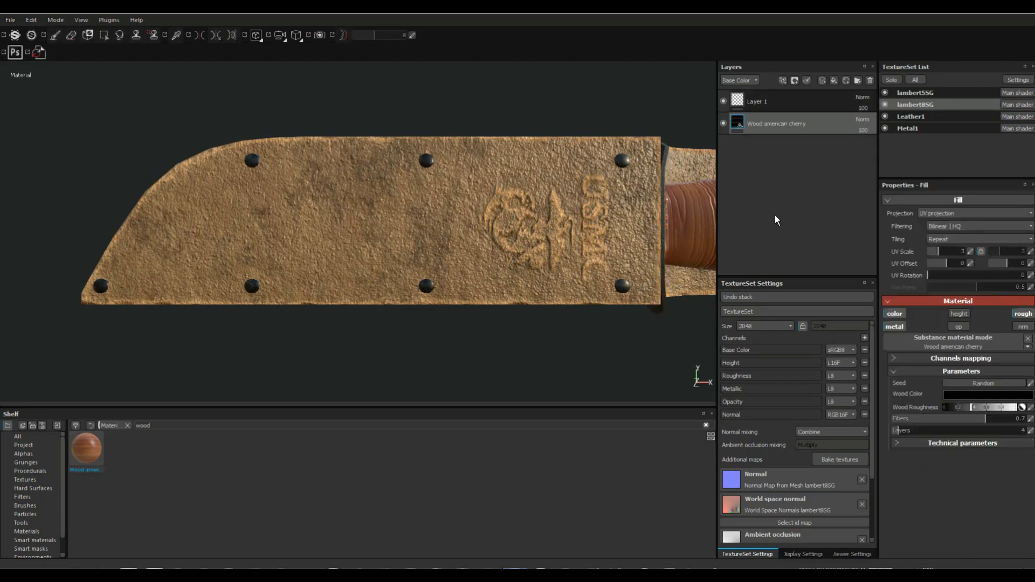
pyautogui.click(884, 93)
pyautogui.click(885, 105)
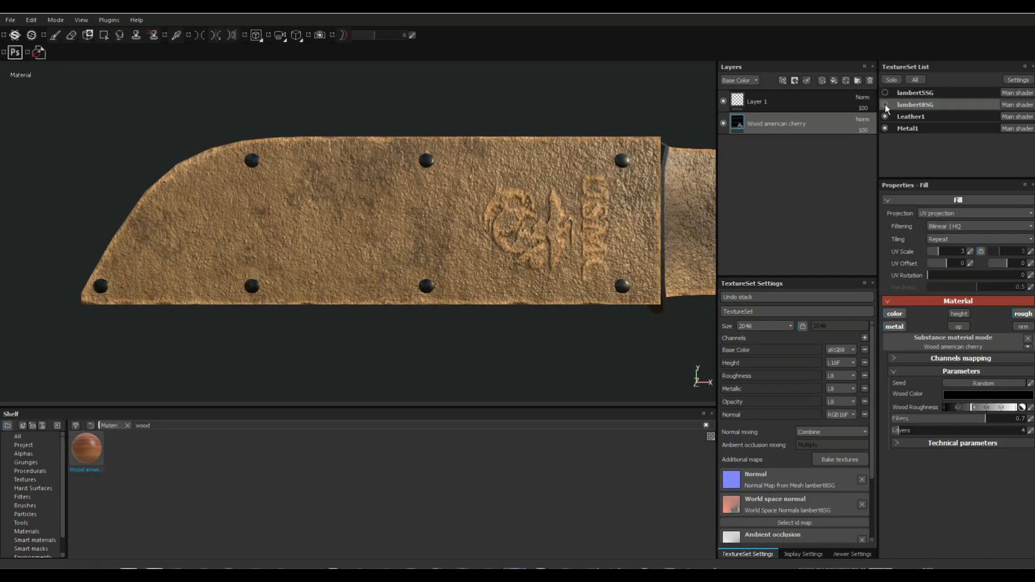
pyautogui.click(884, 116)
pyautogui.click(884, 116)
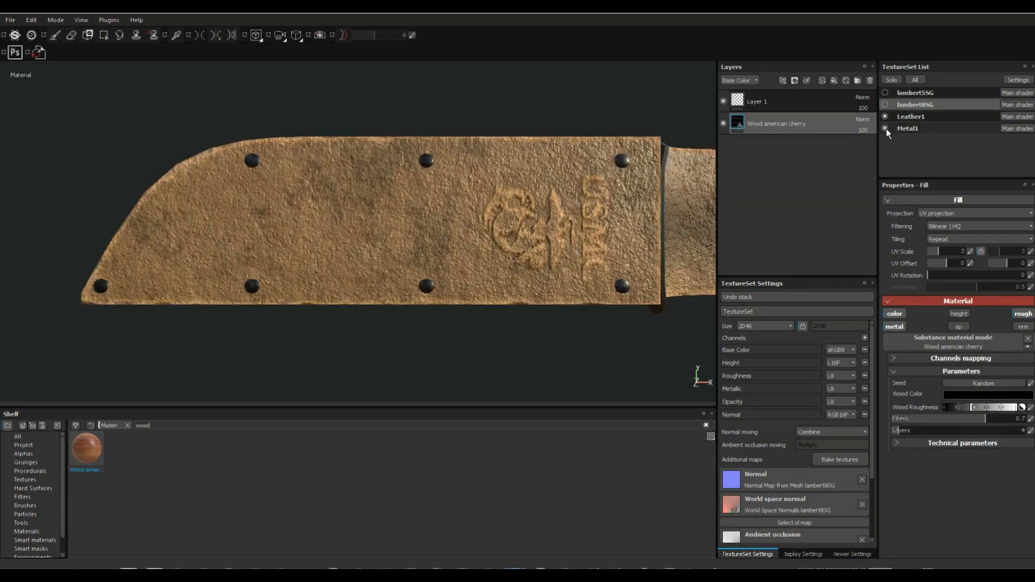
pyautogui.click(884, 128)
pyautogui.click(902, 118)
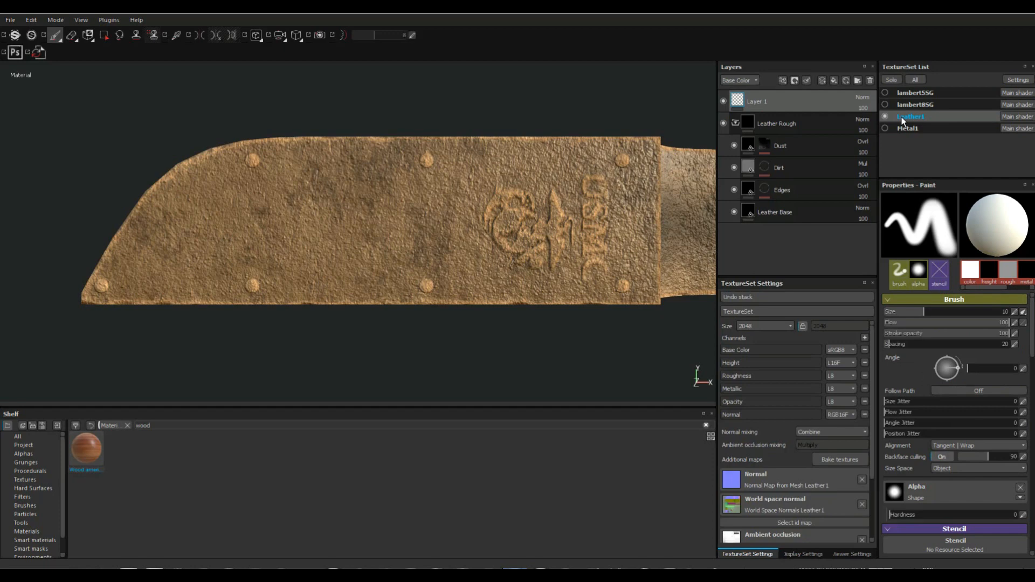
# Step: Add a paint layer above Layer 1 and set the brush to size 7.77, flow 30 and spacing 126
pyautogui.click(822, 80)
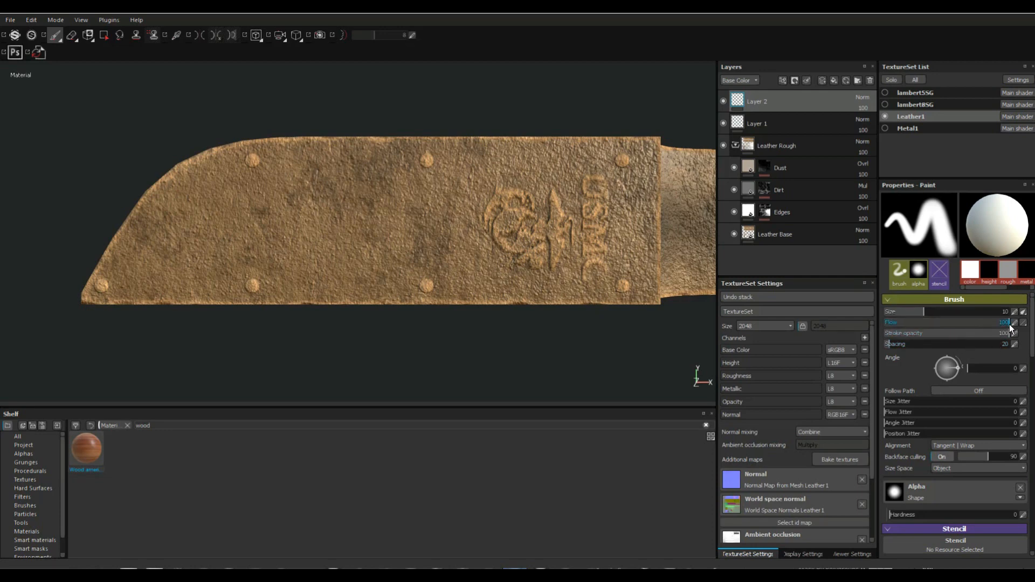
pyautogui.moveTo(1009, 325)
pyautogui.mouseDown()
pyautogui.moveTo(921, 321)
pyautogui.moveTo(919, 311)
pyautogui.mouseUp()
pyautogui.moveTo(892, 347); pyautogui.dragTo(923, 348)
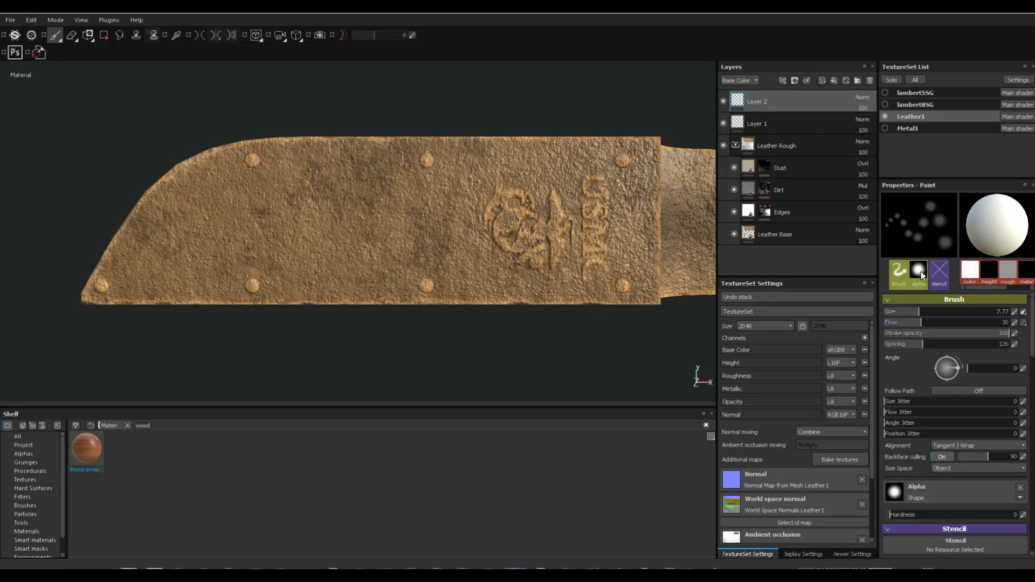
# Step: Browse the available alphas and set the brush to size 8.76, flow 100, size jitter 72 and position jitter 1
pyautogui.click(25, 455)
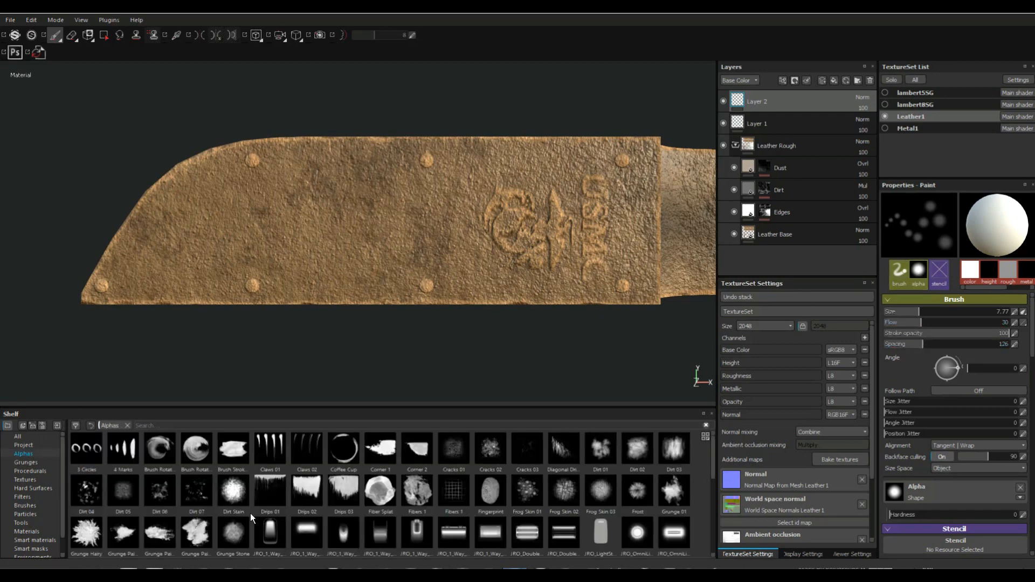
pyautogui.scroll(-10, 334, 503)
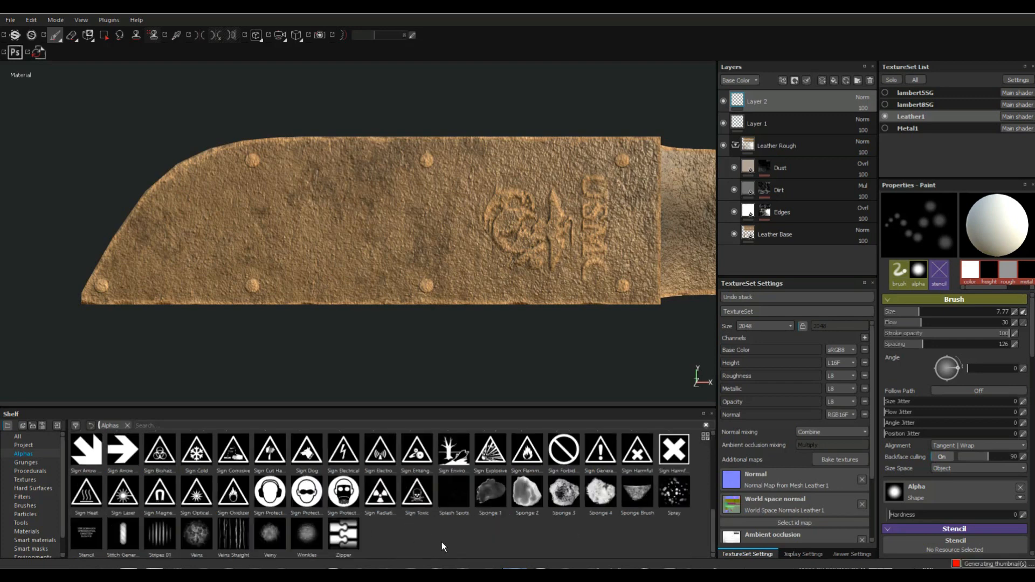
pyautogui.scroll(10, 441, 543)
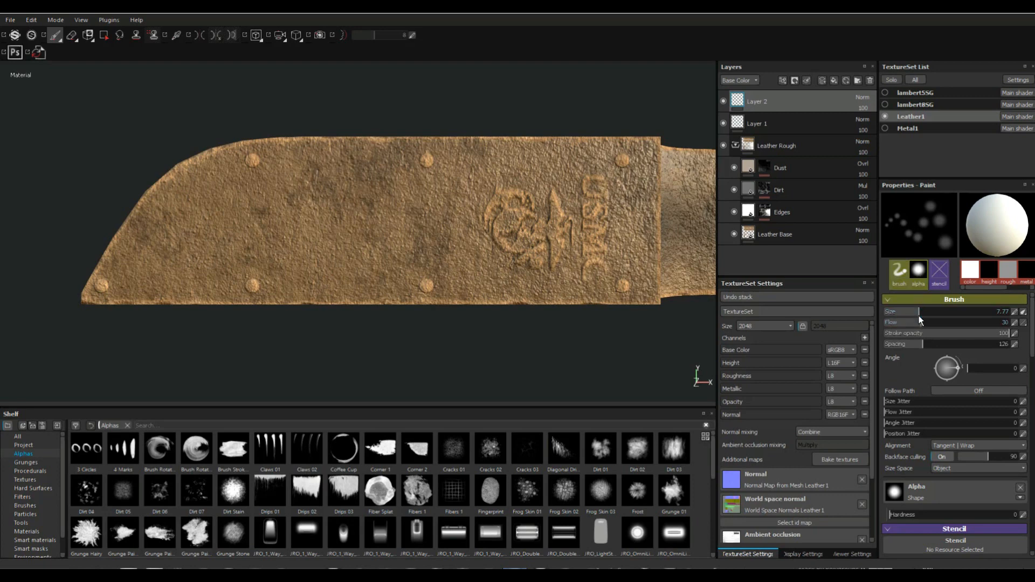
pyautogui.moveTo(919, 312)
pyautogui.mouseDown()
pyautogui.moveTo(933, 311)
pyautogui.moveTo(921, 316)
pyautogui.mouseUp()
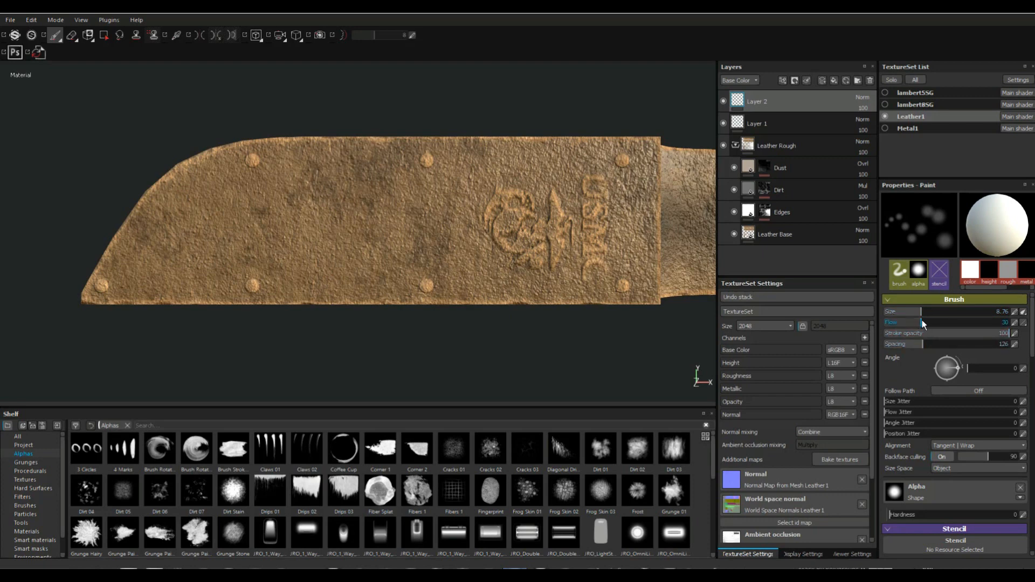
pyautogui.moveTo(922, 324); pyautogui.dragTo(1008, 324)
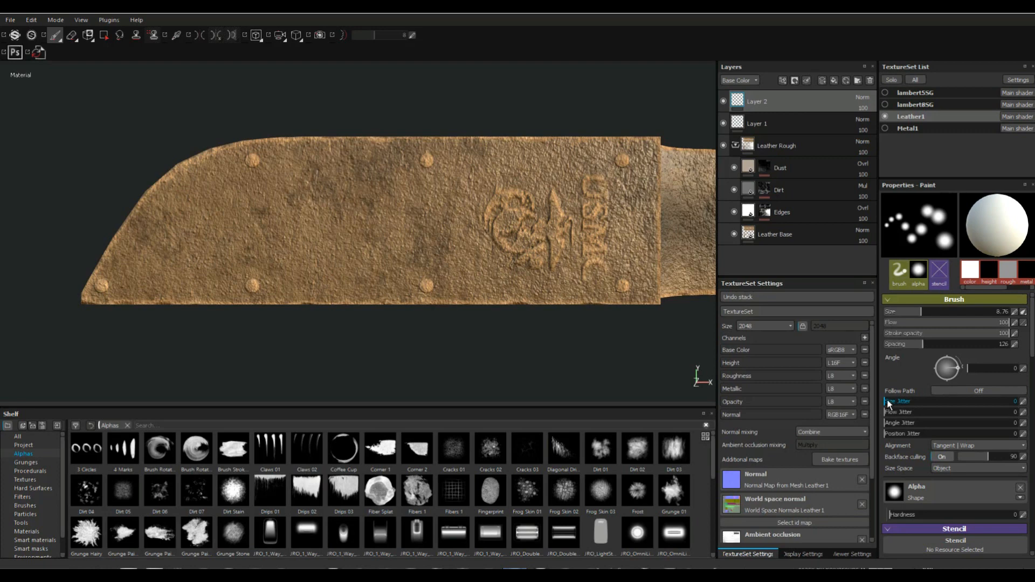
pyautogui.moveTo(888, 402); pyautogui.dragTo(980, 401)
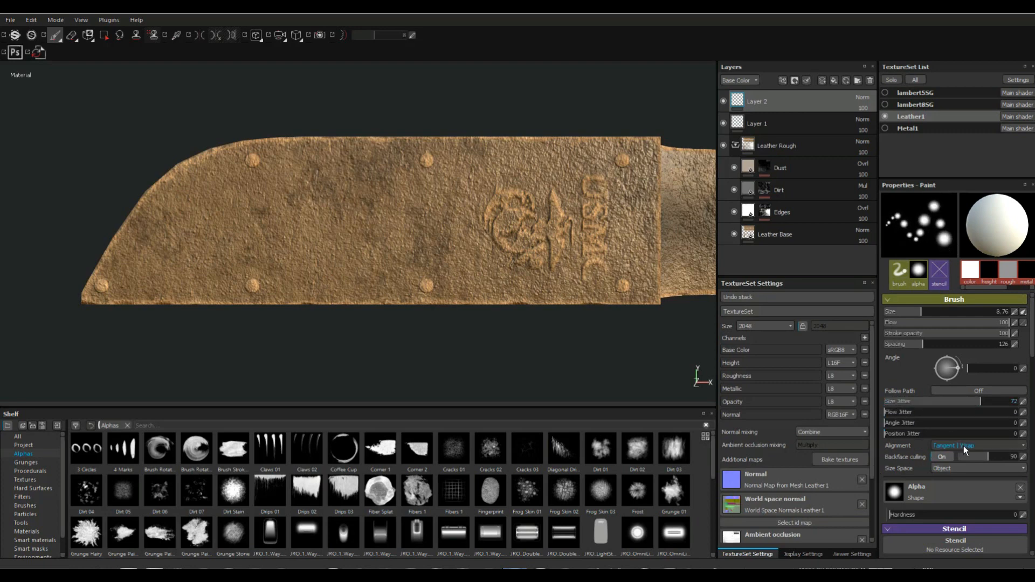
pyautogui.moveTo(885, 434)
pyautogui.mouseDown()
pyautogui.moveTo(936, 434)
pyautogui.moveTo(885, 434)
pyautogui.mouseUp()
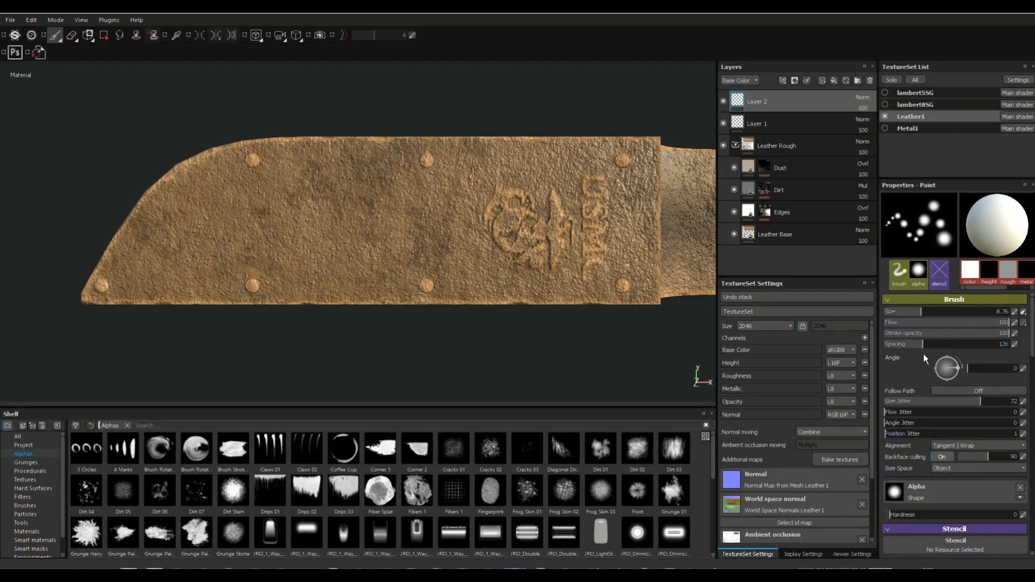
# Step: Reduce the brush size to 1.67 and set its base color to black
pyautogui.moveTo(923, 314); pyautogui.dragTo(912, 322)
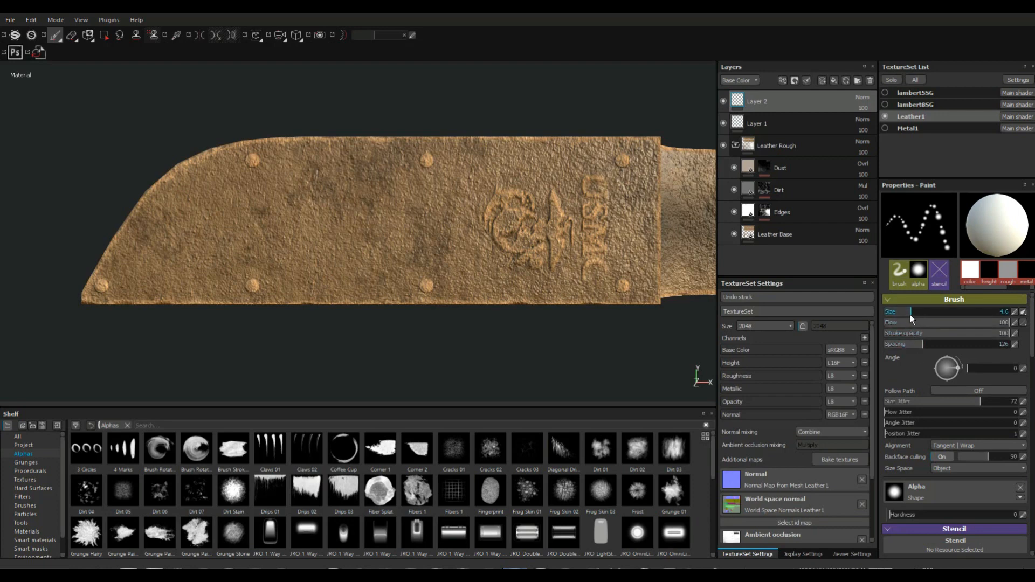
pyautogui.moveTo(909, 315); pyautogui.dragTo(899, 316)
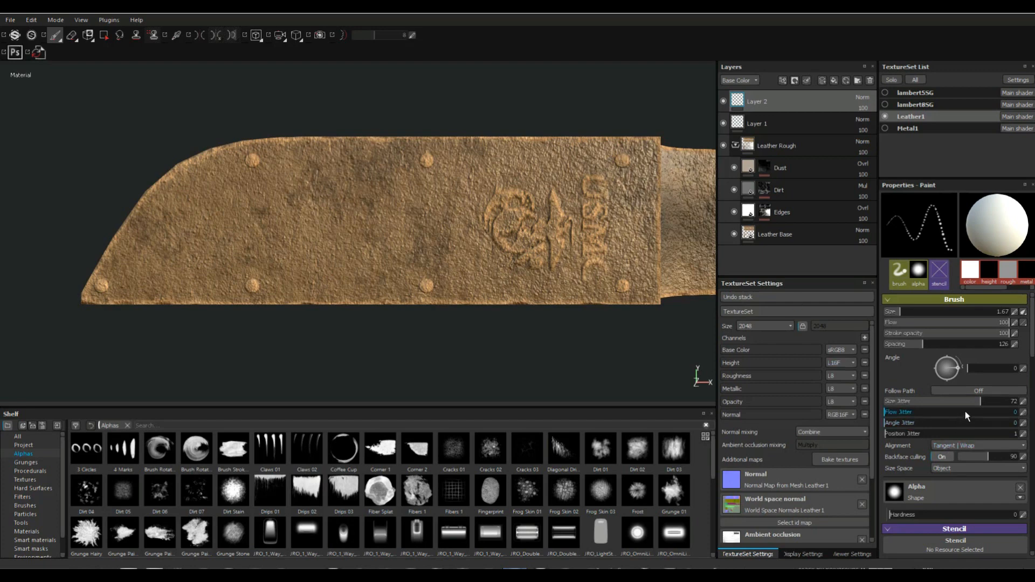
pyautogui.scroll(-5, 967, 418)
pyautogui.click(958, 487)
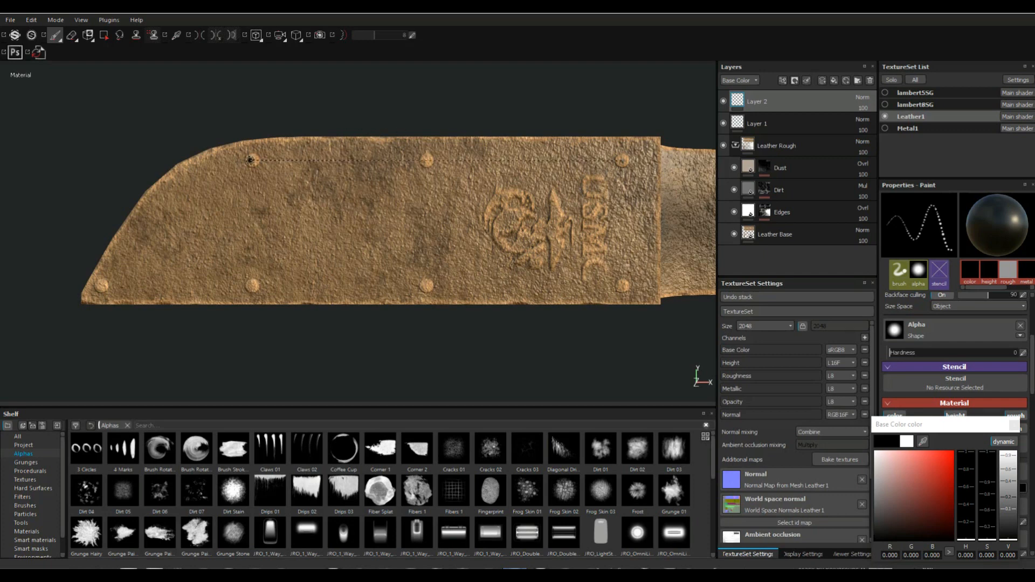
# Step: Try a straight dotted line along the sheath's upper row of rivets
pyautogui.keyDown('shift'); pyautogui.click(251, 160); pyautogui.keyUp('shift')
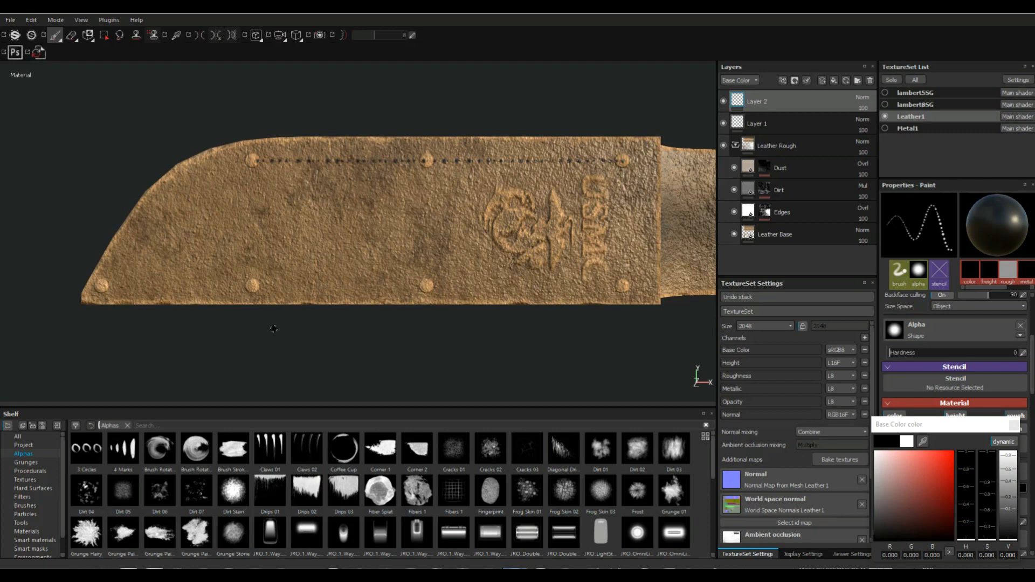
pyautogui.hotkey('ctrl', 'z')
# Step: Give the brush the Stitch Generator alpha, with size 3.89 and angle 90
pyautogui.scroll(5, 940, 363)
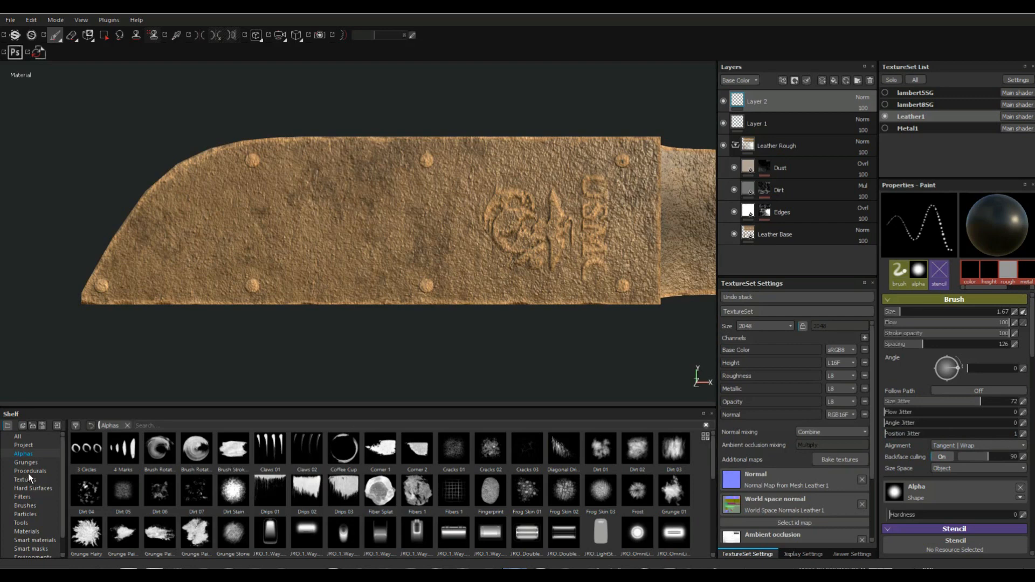
pyautogui.scroll(-5, 321, 506)
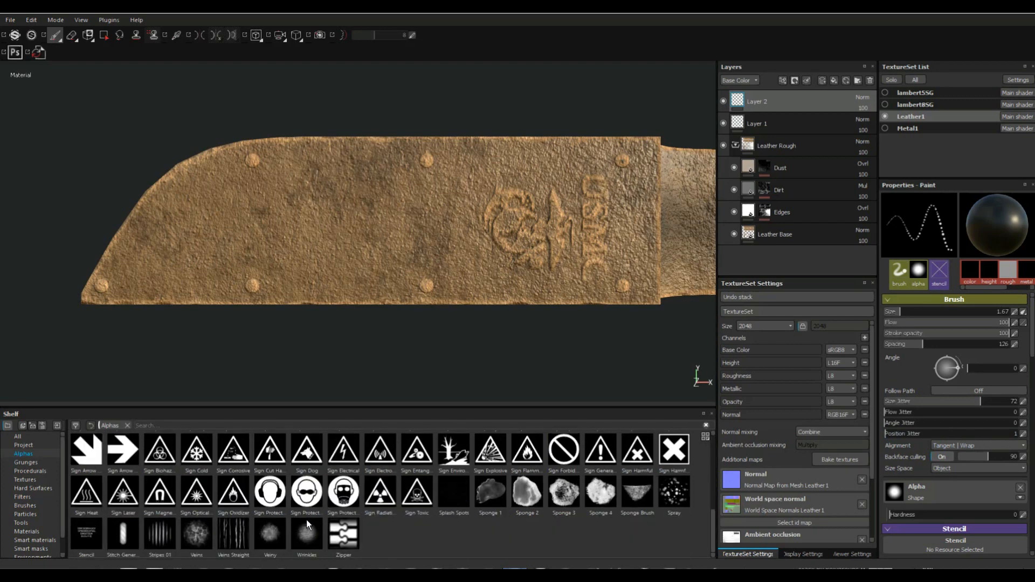
pyautogui.click(123, 533)
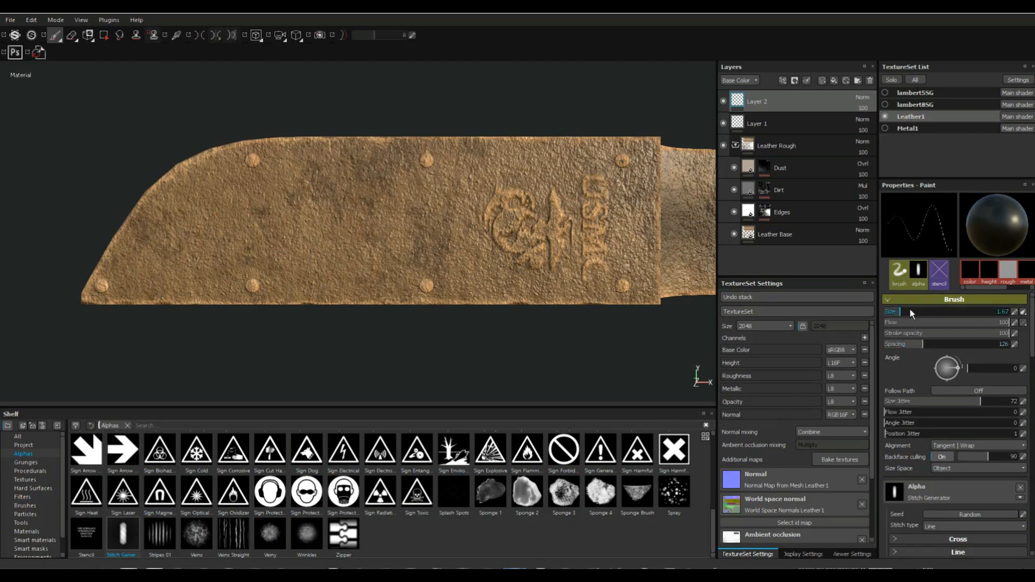
pyautogui.moveTo(901, 309); pyautogui.dragTo(925, 309)
pyautogui.moveTo(923, 325); pyautogui.dragTo(1016, 325)
pyautogui.moveTo(959, 371); pyautogui.dragTo(947, 357)
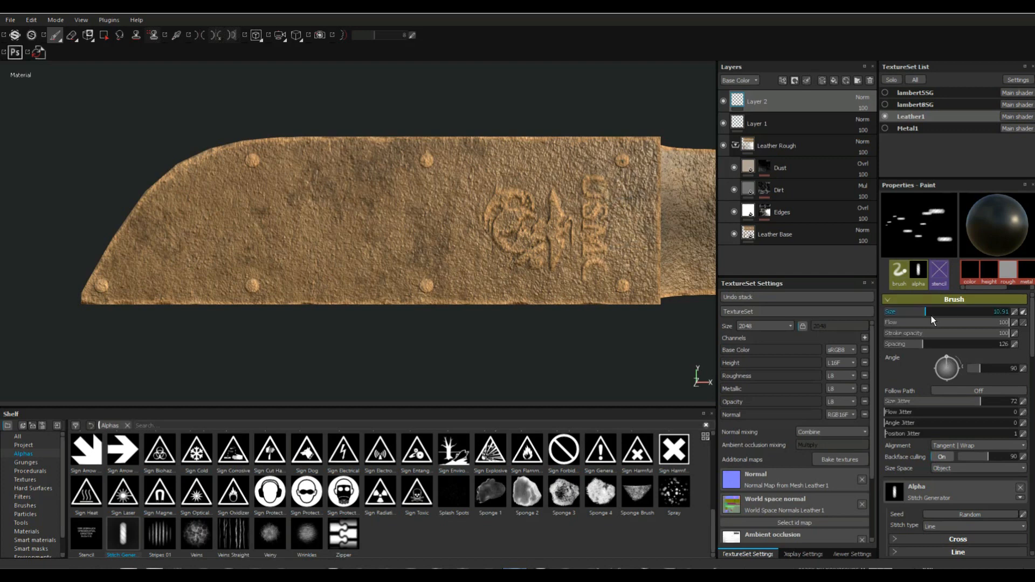
pyautogui.moveTo(924, 313); pyautogui.dragTo(909, 312)
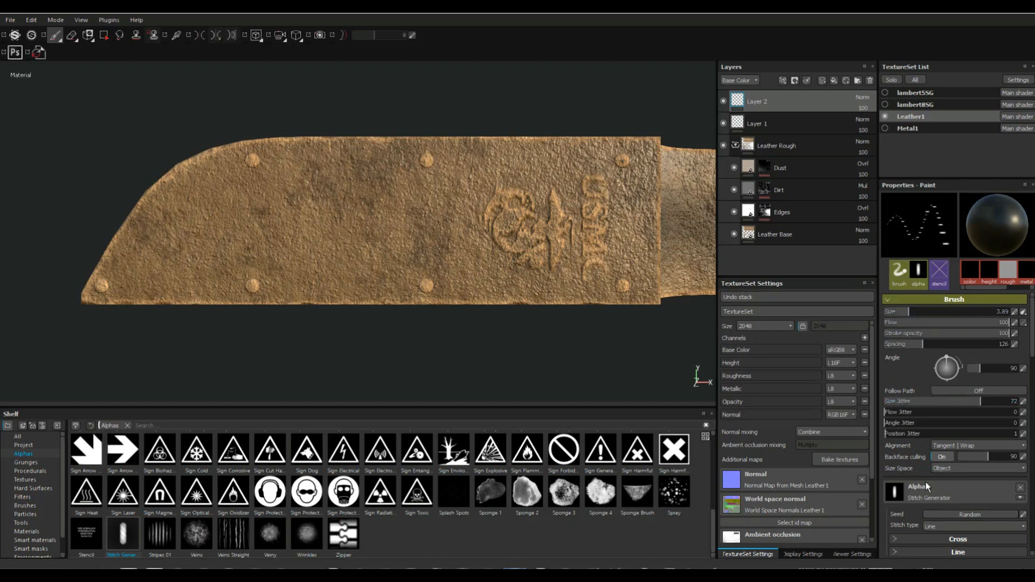
# Step: Lower the brush material's height to a negative value so the stitches sink into the leather
pyautogui.scroll(-4, 988, 514)
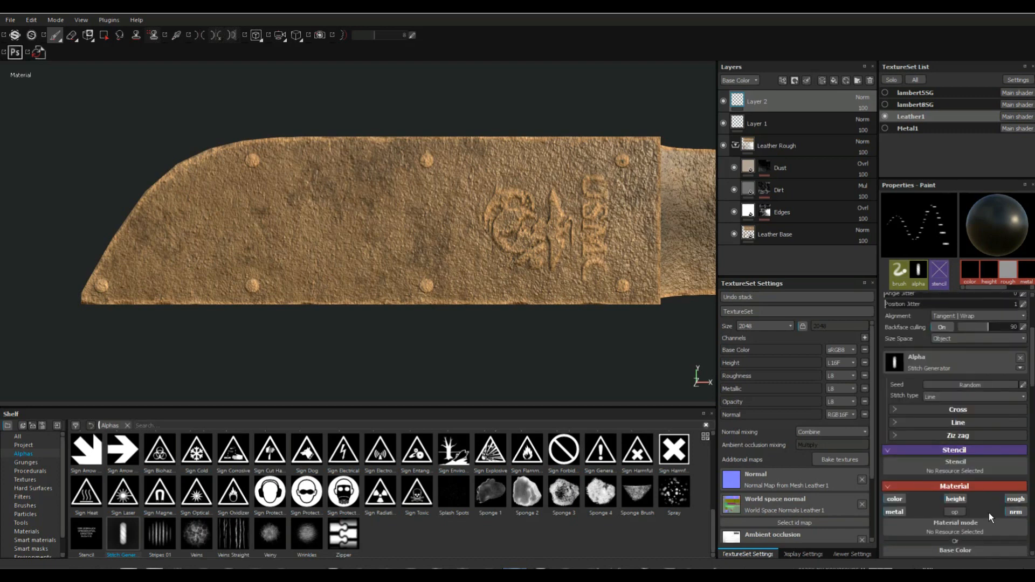
pyautogui.scroll(-1, 969, 509)
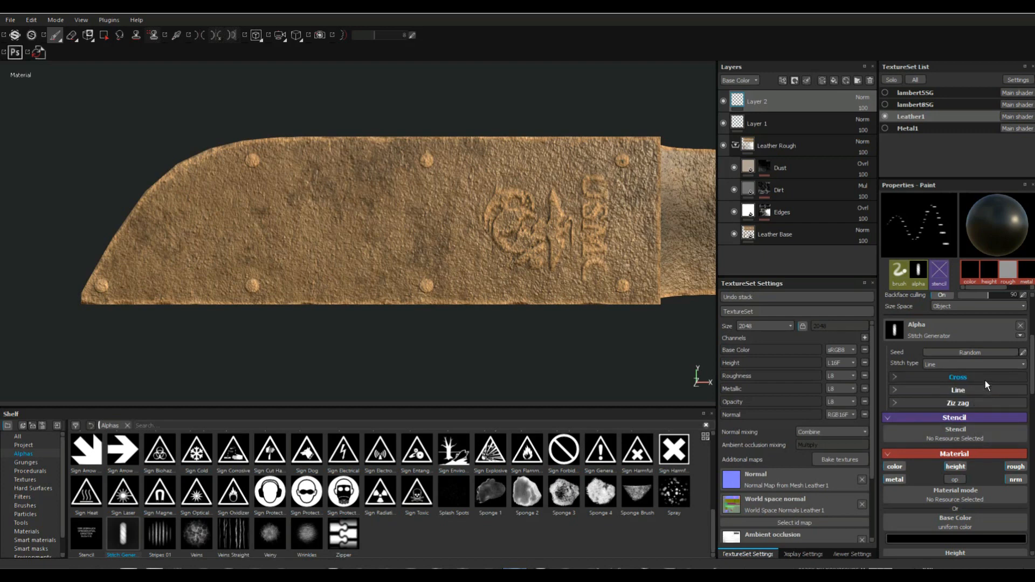
pyautogui.scroll(1, 985, 380)
pyautogui.scroll(-7, 985, 380)
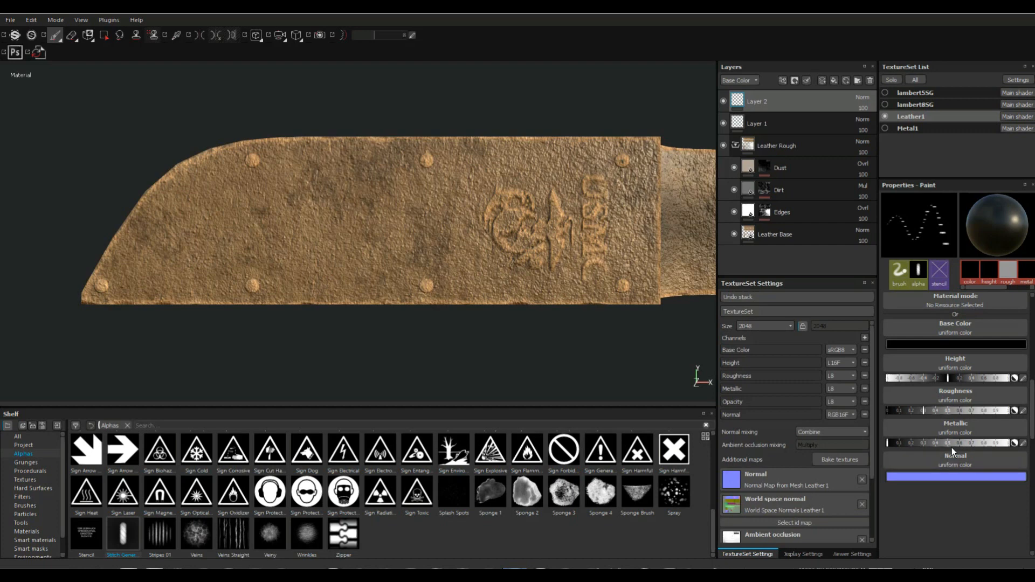
pyautogui.moveTo(948, 379); pyautogui.dragTo(940, 380)
# Step: Try a short row of stitches across the middle of the sheath
pyautogui.moveTo(403, 215); pyautogui.dragTo(475, 215)
pyautogui.moveTo(462, 342)
pyautogui.keyDown('alt'); pyautogui.mouseDown()
pyautogui.moveTo(496, 358)
pyautogui.moveTo(480, 349)
pyautogui.mouseUp(); pyautogui.keyUp('alt')
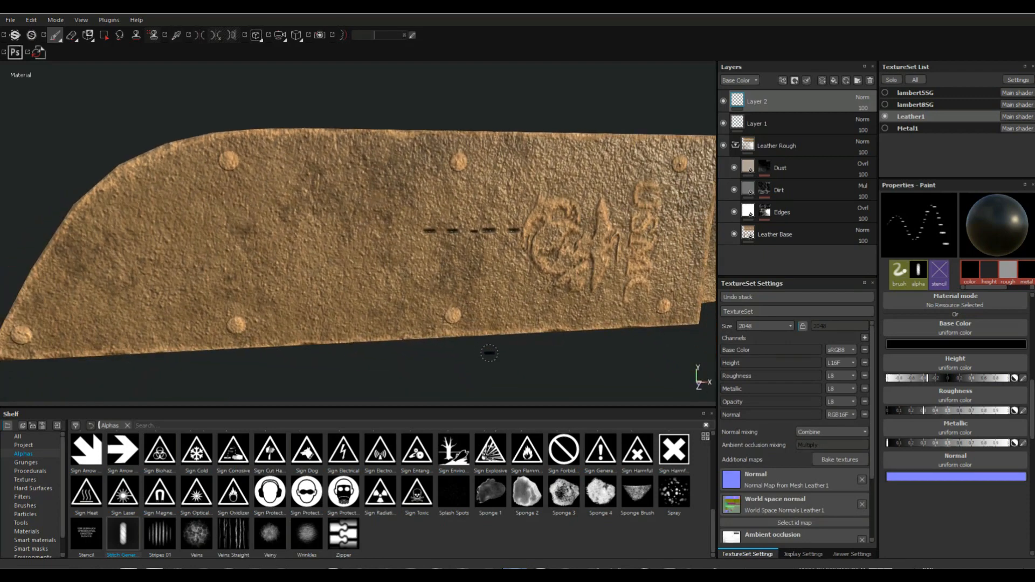
pyautogui.hotkey('ctrl', 'z')
# Step: Paint straight stitch lines through the upper and lower rows of rivets on the sheath
pyautogui.keyDown('alt'); pyautogui.moveTo(570, 367); pyautogui.dragTo(532, 363); pyautogui.keyUp('alt')
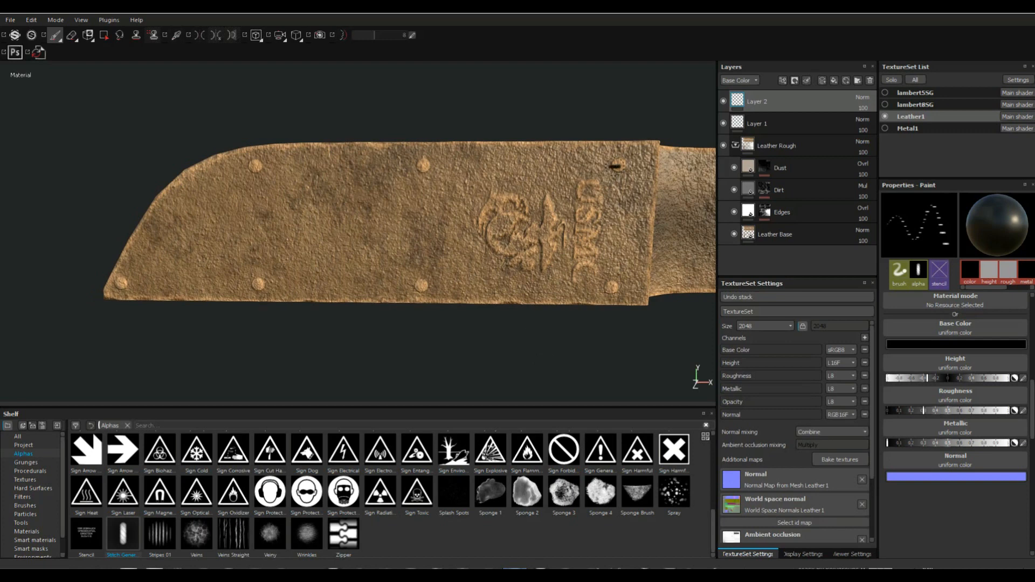
pyautogui.click(619, 165)
pyautogui.keyDown('shift'); pyautogui.click(255, 165); pyautogui.keyUp('shift')
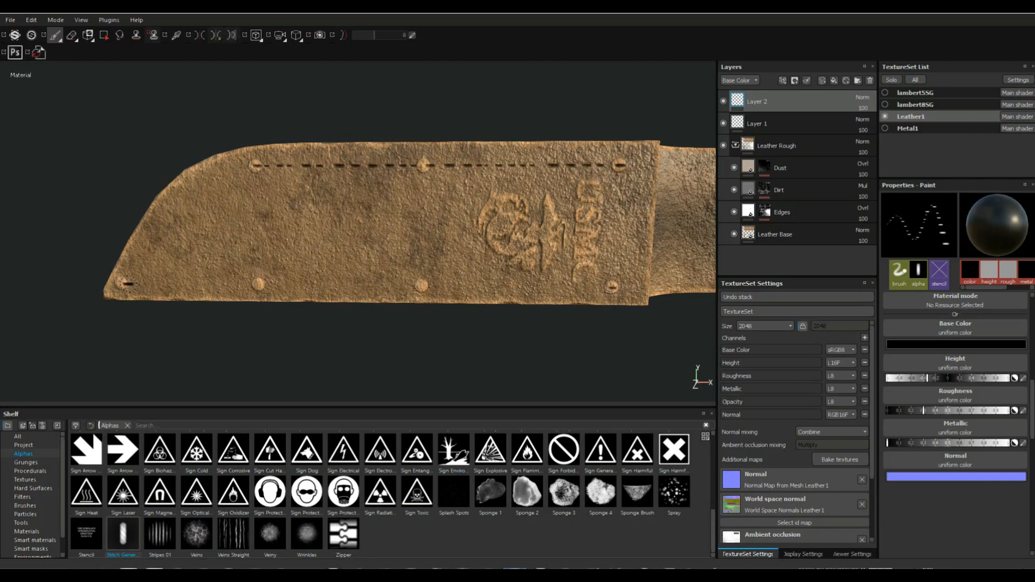
pyautogui.keyDown('shift'); pyautogui.click(122, 283); pyautogui.keyUp('shift')
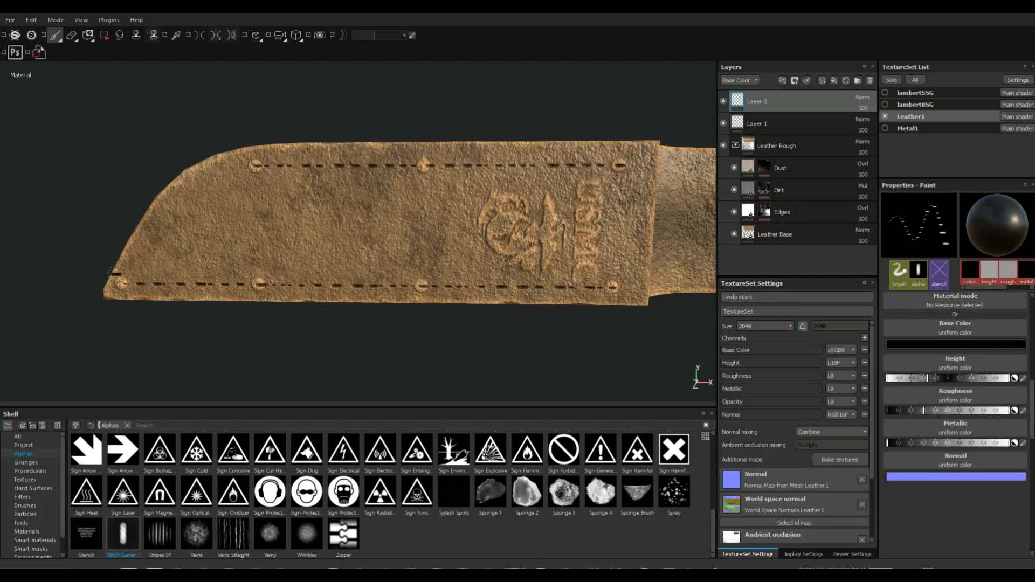
# Step: Paint stitches along the sheath's curved edge between the two rivet rows, adjusting the brush angle from 41 to 73 to follow the curve
pyautogui.scroll(5, 964, 383)
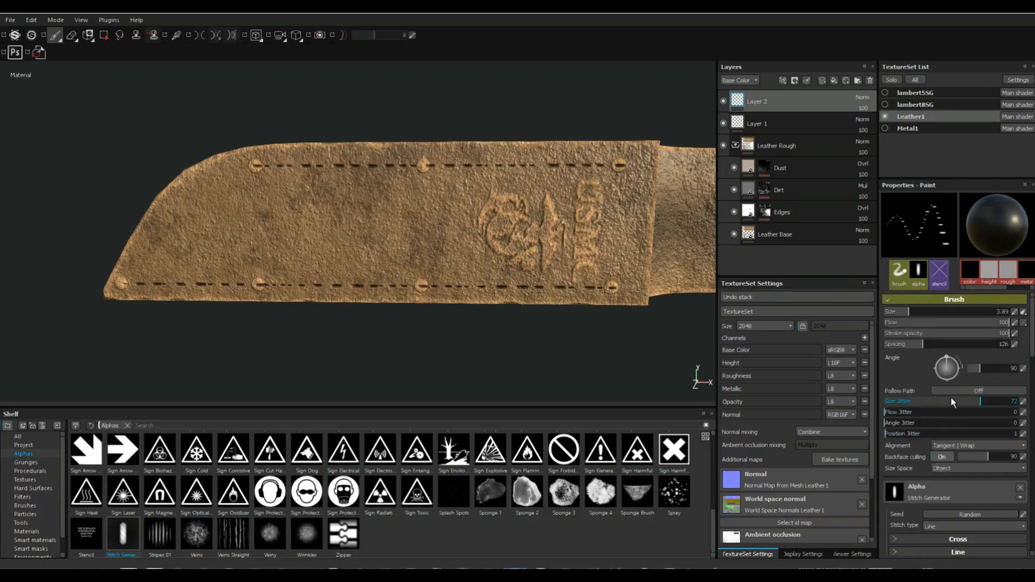
pyautogui.moveTo(947, 358); pyautogui.dragTo(955, 360)
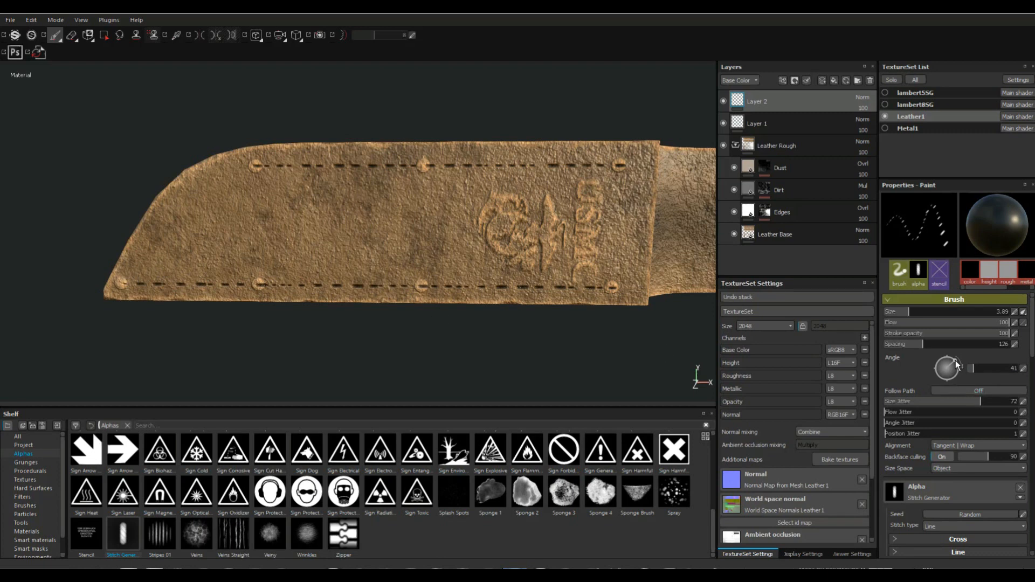
pyautogui.moveTo(958, 364); pyautogui.dragTo(959, 366)
pyautogui.moveTo(955, 365); pyautogui.dragTo(953, 362)
pyautogui.moveTo(952, 362); pyautogui.dragTo(949, 360)
# Step: Show the lambert5SG, lambert8SG and Metal1 texture sets again
pyautogui.click(884, 93)
pyautogui.click(885, 104)
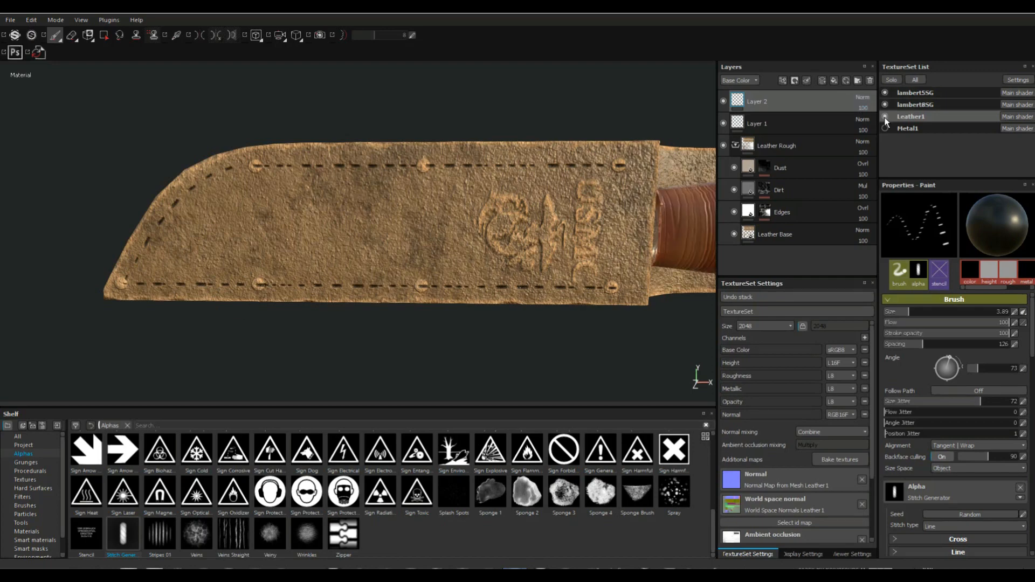
pyautogui.click(884, 128)
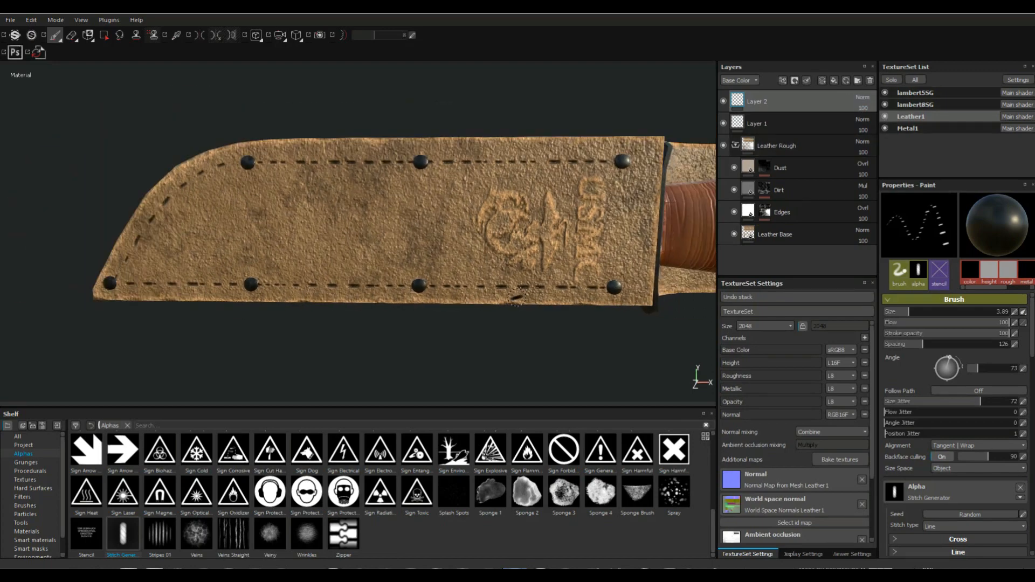
# Step: Switch from painting to Iray rendering with the sheath and handle in an angled view
pyautogui.scroll(-2, 515, 297)
pyautogui.moveTo(514, 339)
pyautogui.keyDown('alt'); pyautogui.mouseDown()
pyautogui.moveTo(496, 336)
pyautogui.moveTo(555, 331)
pyautogui.moveTo(622, 344)
pyautogui.moveTo(513, 322)
pyautogui.moveTo(534, 309)
pyautogui.moveTo(456, 278)
pyautogui.moveTo(458, 294)
pyautogui.moveTo(227, 181)
pyautogui.mouseUp(); pyautogui.keyUp('alt')
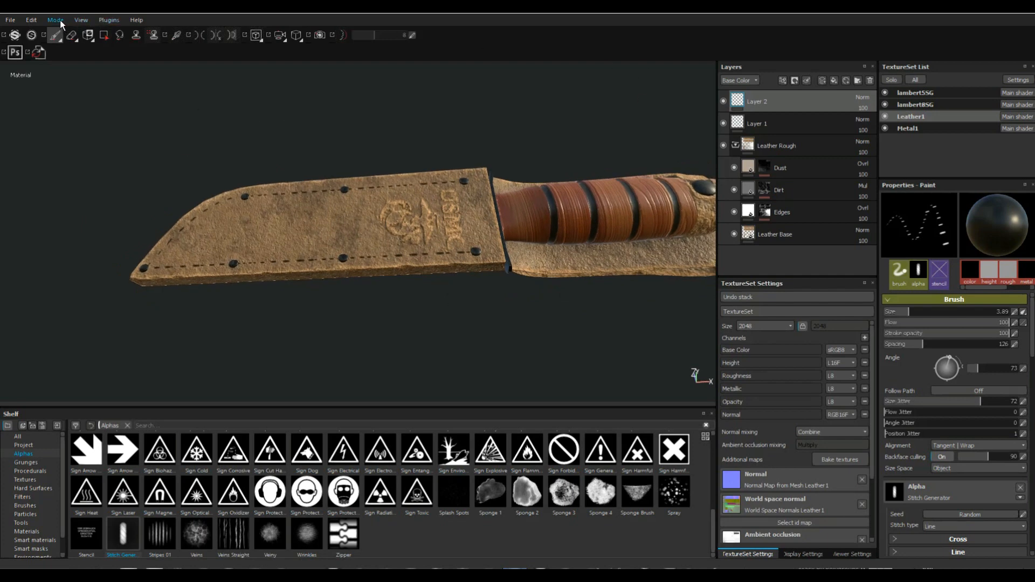
pyautogui.click(78, 21)
pyautogui.moveTo(59, 20)
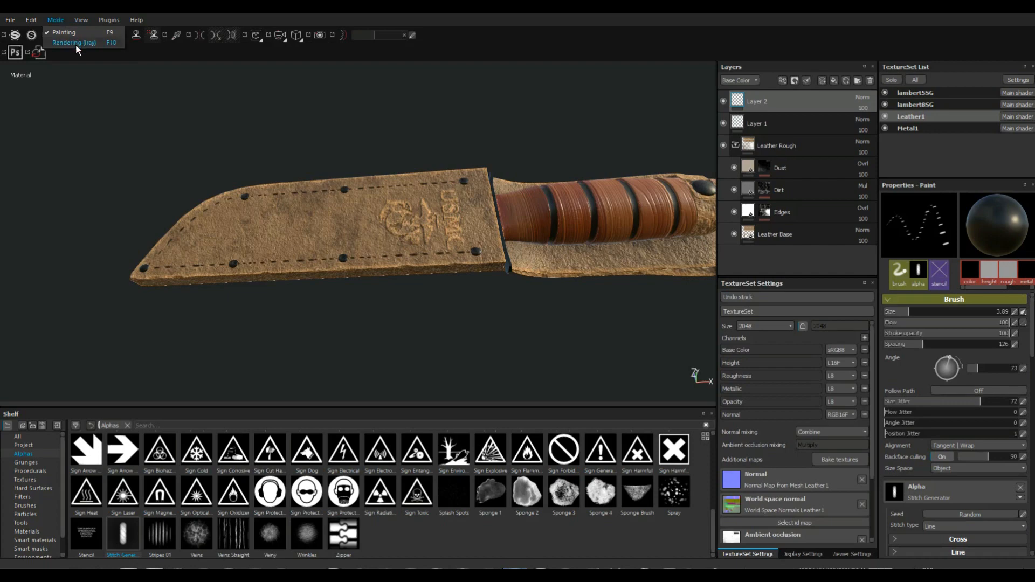
pyautogui.click(76, 45)
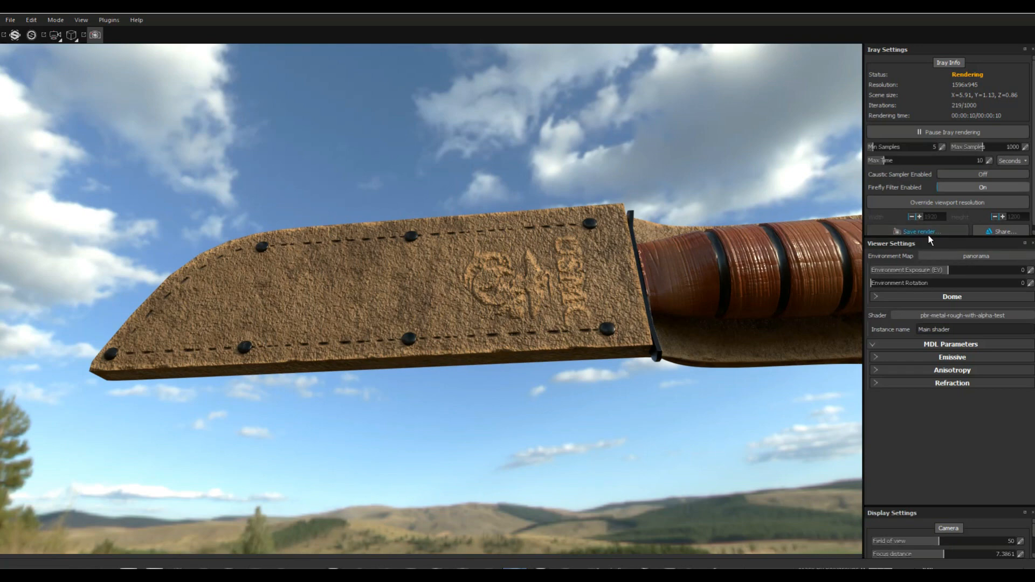
# Step: Set the Iray render to a minimum of 501 and a maximum of 2897 samples
pyautogui.moveTo(928, 237); pyautogui.dragTo(929, 349)
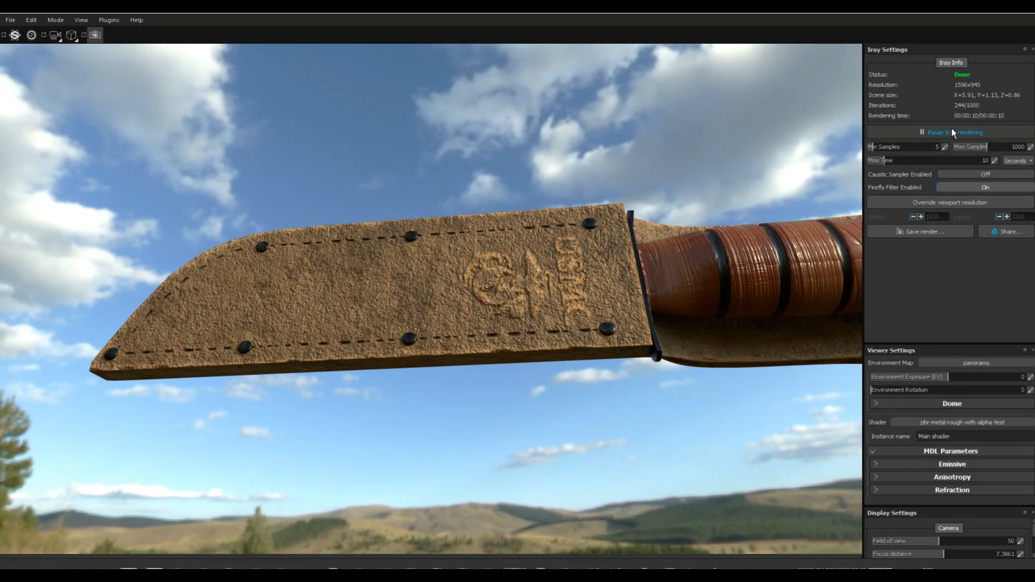
pyautogui.click(888, 146)
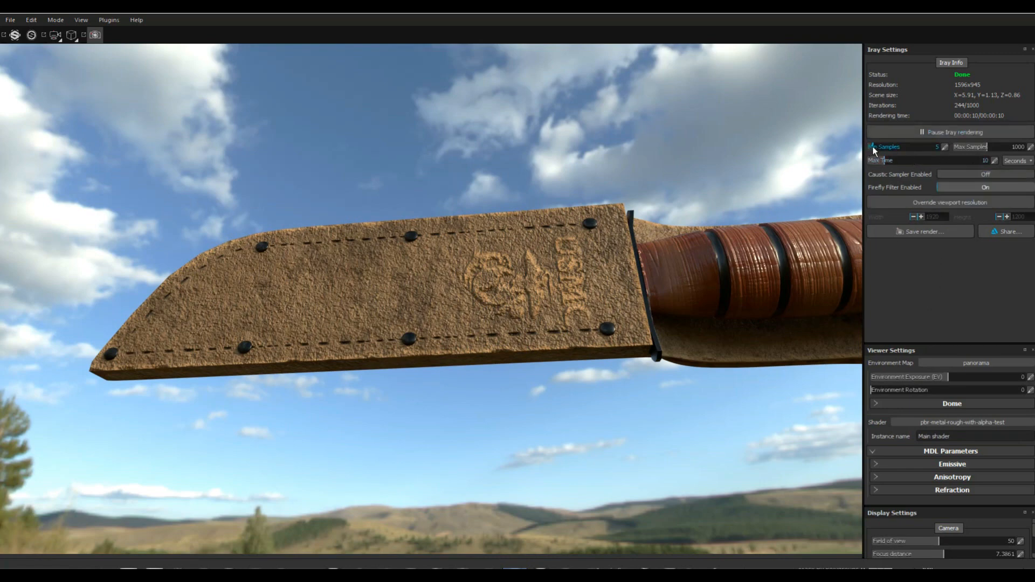
pyautogui.moveTo(888, 146); pyautogui.dragTo(897, 149)
pyautogui.moveTo(986, 151); pyautogui.dragTo(1001, 146)
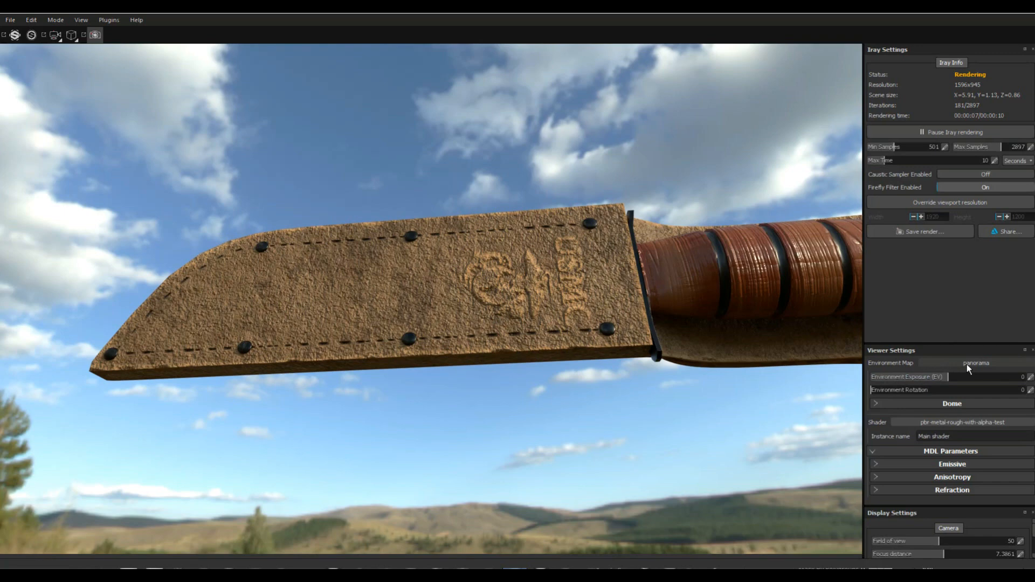
# Step: Replace the panorama background with the dome's plain clear color
pyautogui.click(876, 403)
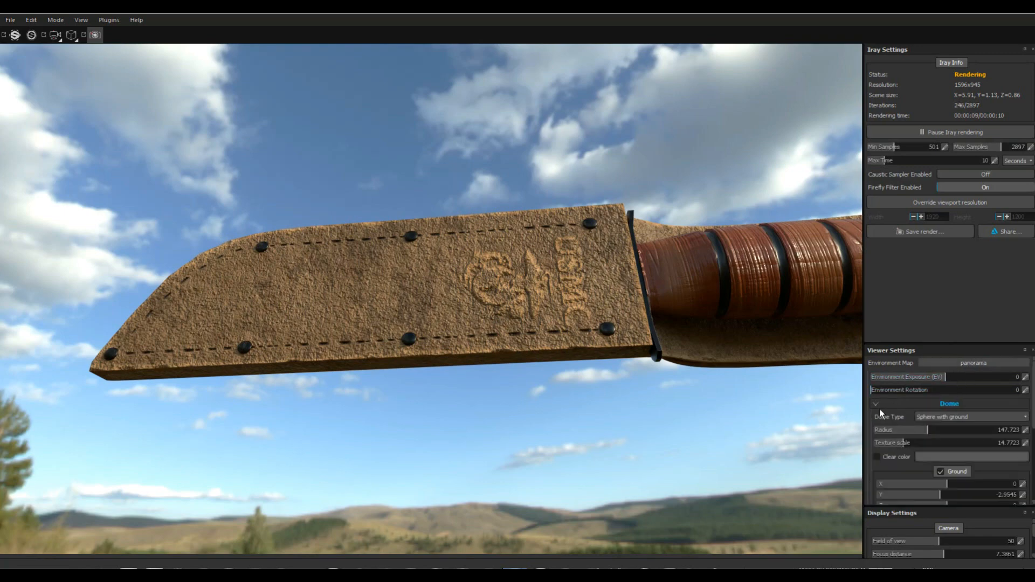
pyautogui.click(877, 458)
pyautogui.click(877, 458)
pyautogui.click(877, 458)
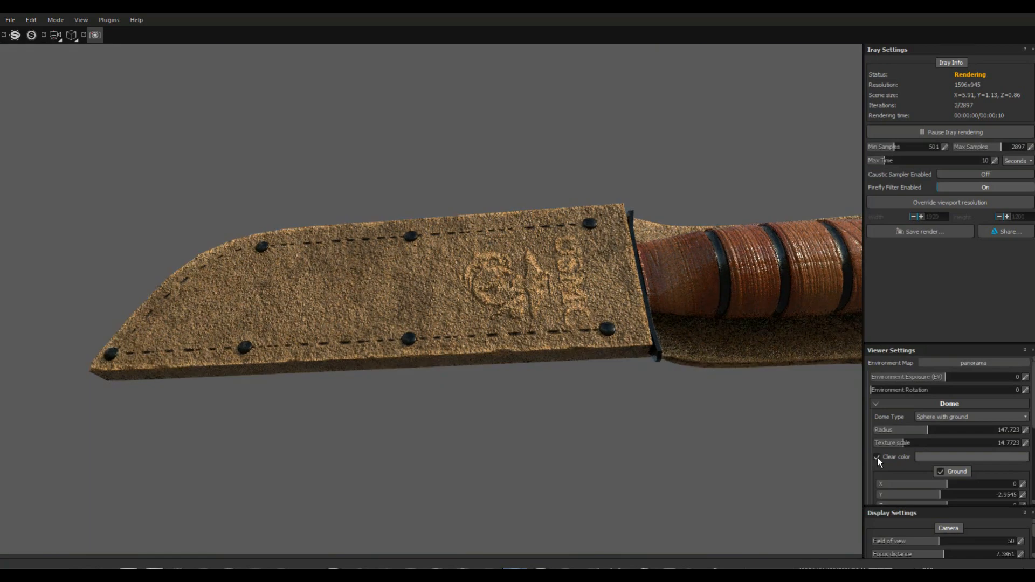
# Step: Try the bonifacio_street environment map, and settle on cave_entry_in_the_forest with exposure 0.58 and rotation 248
pyautogui.scroll(2, 616, 456)
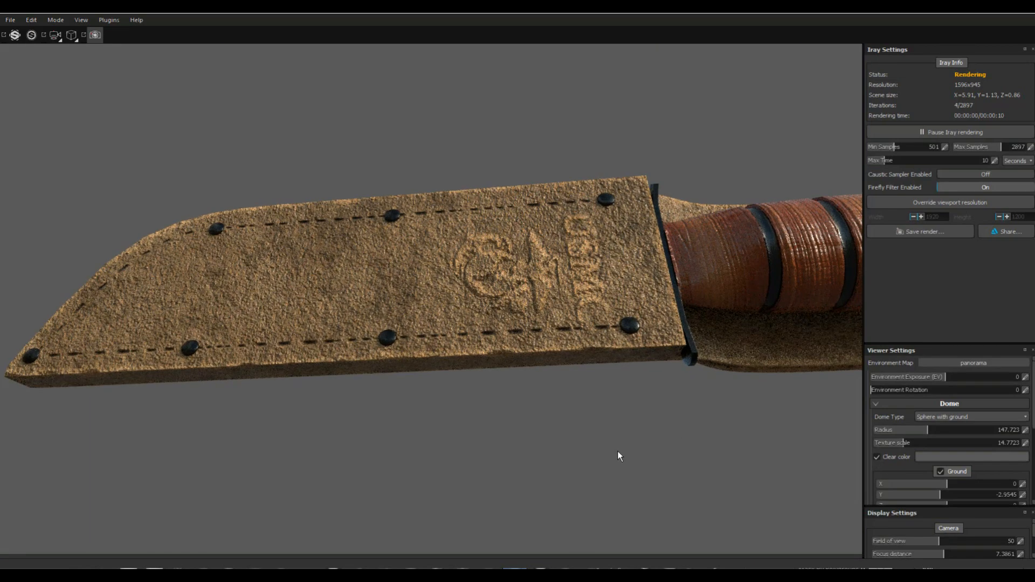
pyautogui.scroll(-3, 618, 453)
pyautogui.moveTo(603, 441); pyautogui.dragTo(485, 382, button='middle')
pyautogui.keyDown('alt'); pyautogui.moveTo(485, 382); pyautogui.dragTo(529, 436); pyautogui.keyUp('alt')
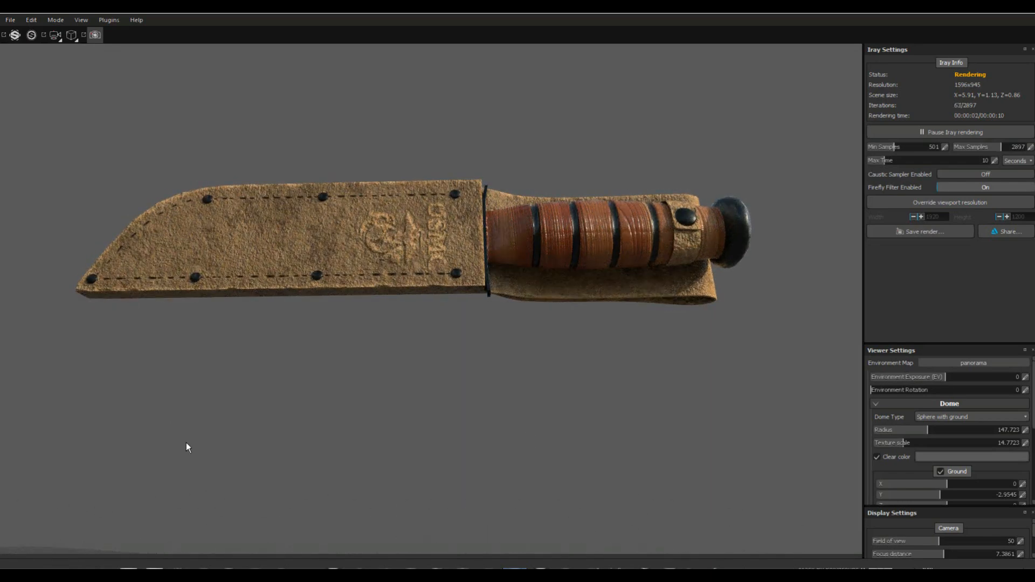
pyautogui.keyDown('alt'); pyautogui.moveTo(186, 416); pyautogui.dragTo(224, 449, button='middle'); pyautogui.keyUp('alt')
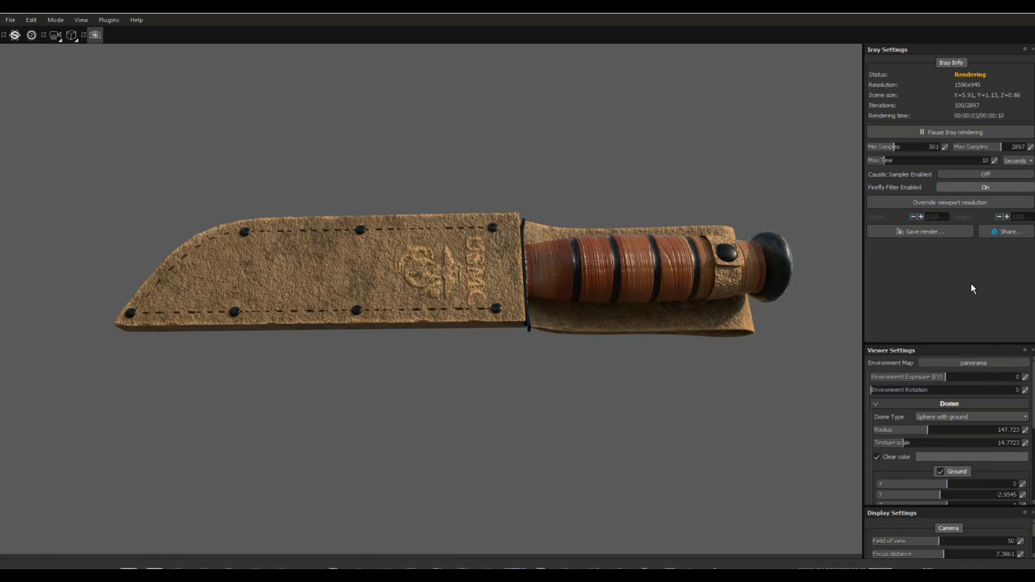
pyautogui.click(976, 364)
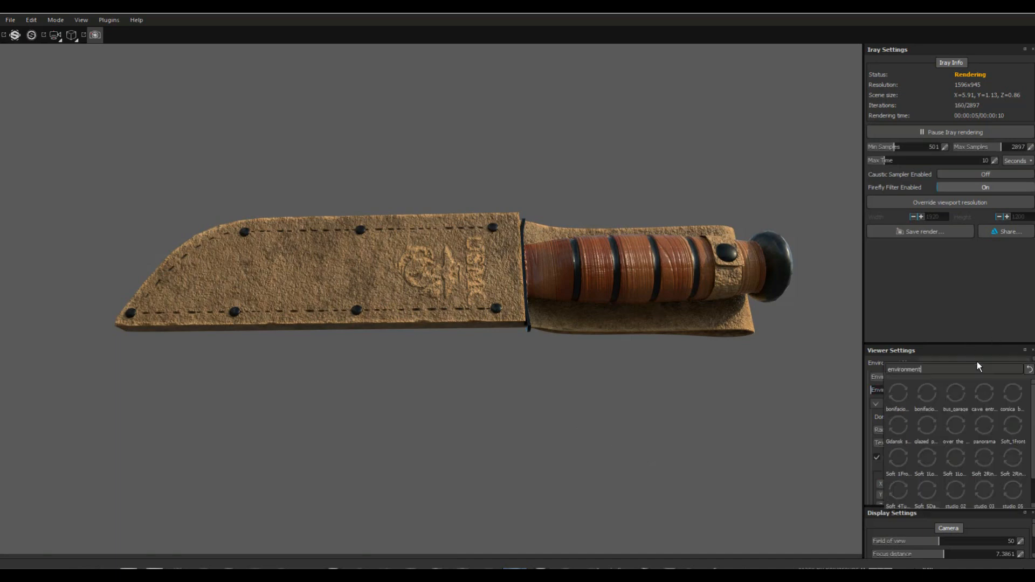
pyautogui.click(927, 391)
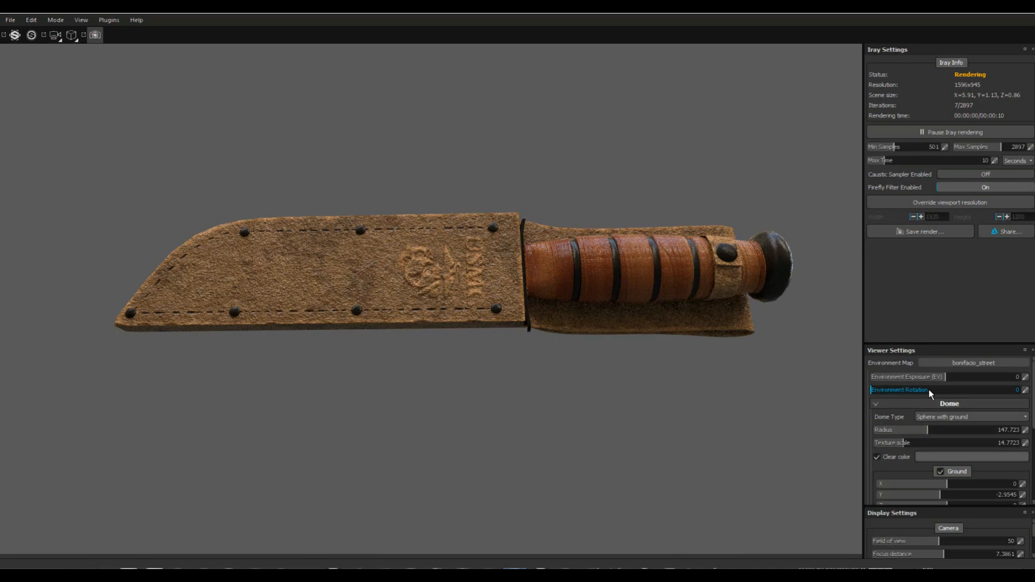
pyautogui.click(967, 362)
pyautogui.click(986, 394)
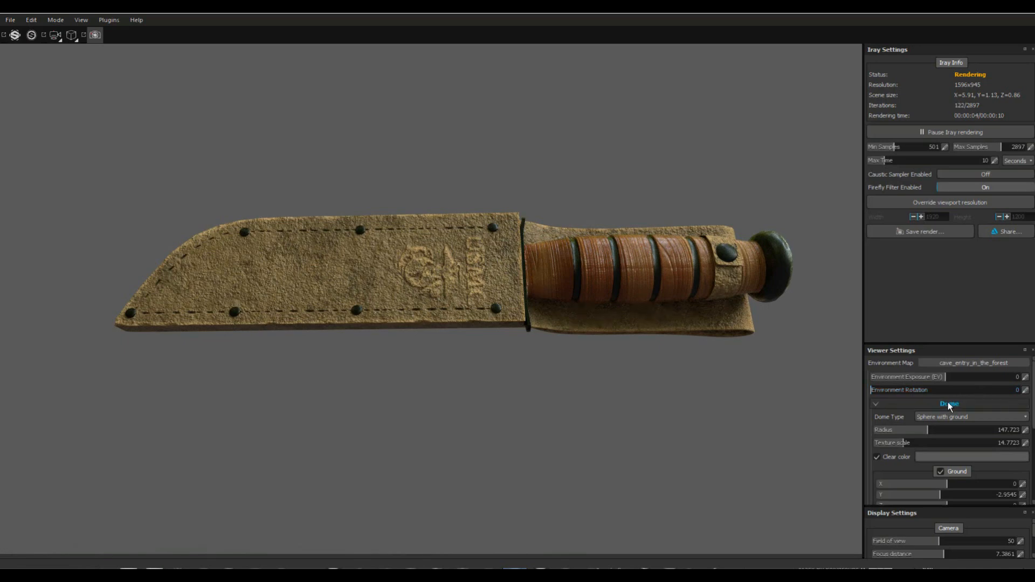
pyautogui.moveTo(946, 377)
pyautogui.mouseDown()
pyautogui.moveTo(964, 379)
pyautogui.moveTo(949, 381)
pyautogui.mouseUp()
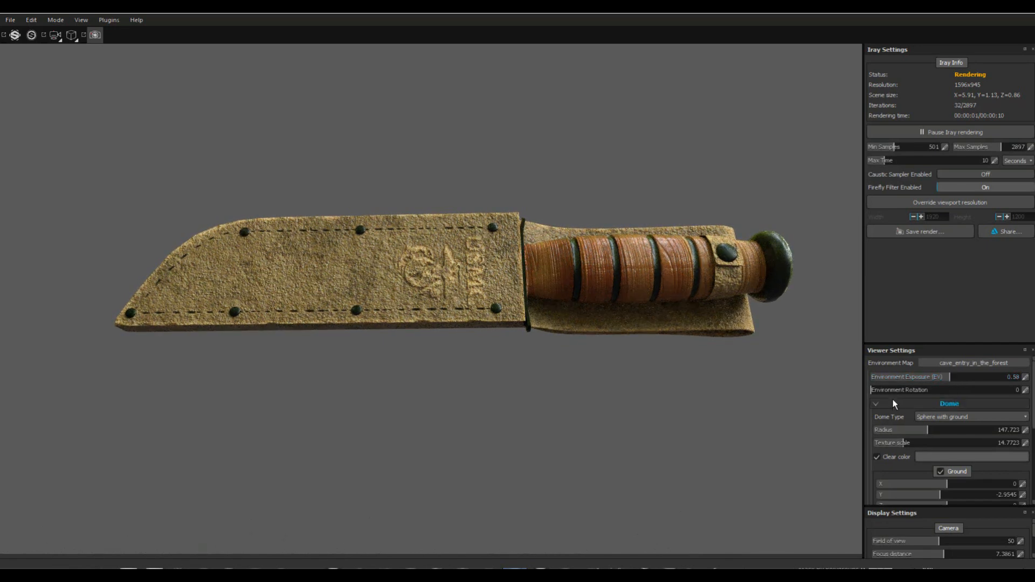
pyautogui.moveTo(874, 389); pyautogui.dragTo(972, 400)
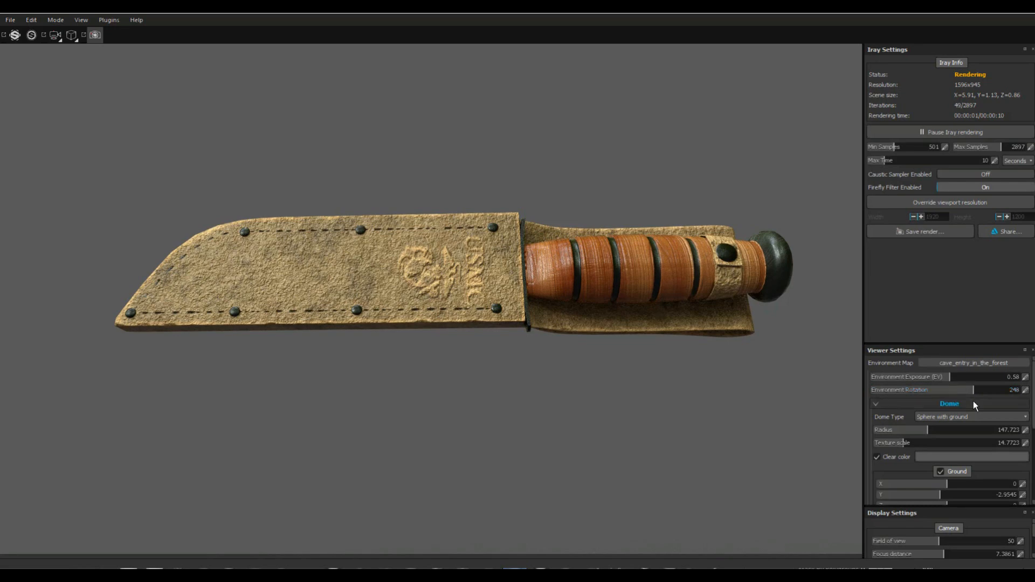
# Step: Set the dome ground's glossiness to 0.66 and make the ground visible from below
pyautogui.scroll(-5, 968, 493)
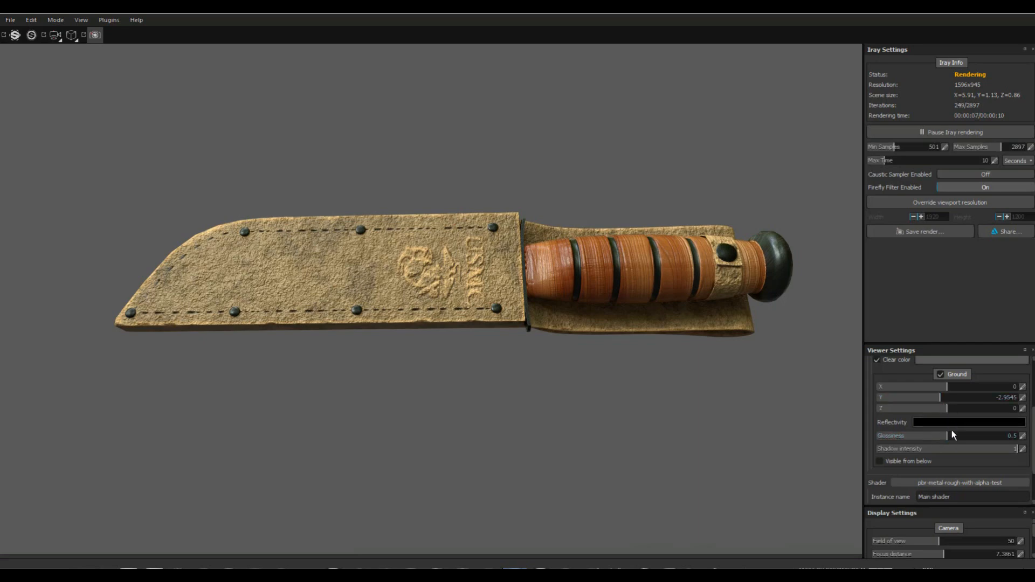
pyautogui.moveTo(960, 437); pyautogui.dragTo(969, 438)
pyautogui.scroll(-3, 961, 453)
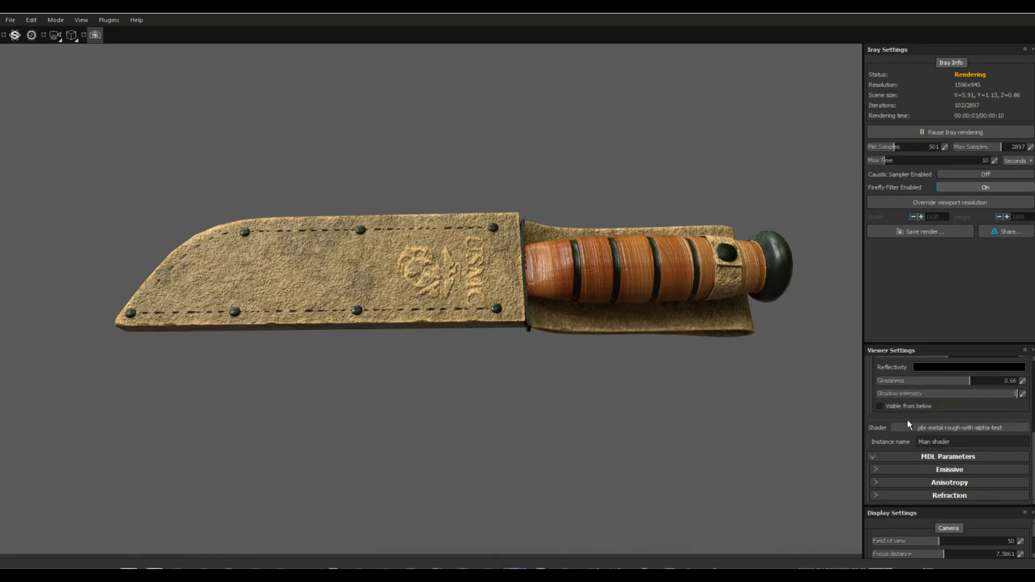
pyautogui.click(880, 407)
# Step: View the rendered knife and sheath from several angles, finishing on a level side view of the whole model
pyautogui.keyDown('alt'); pyautogui.moveTo(704, 432); pyautogui.dragTo(657, 432); pyautogui.keyUp('alt')
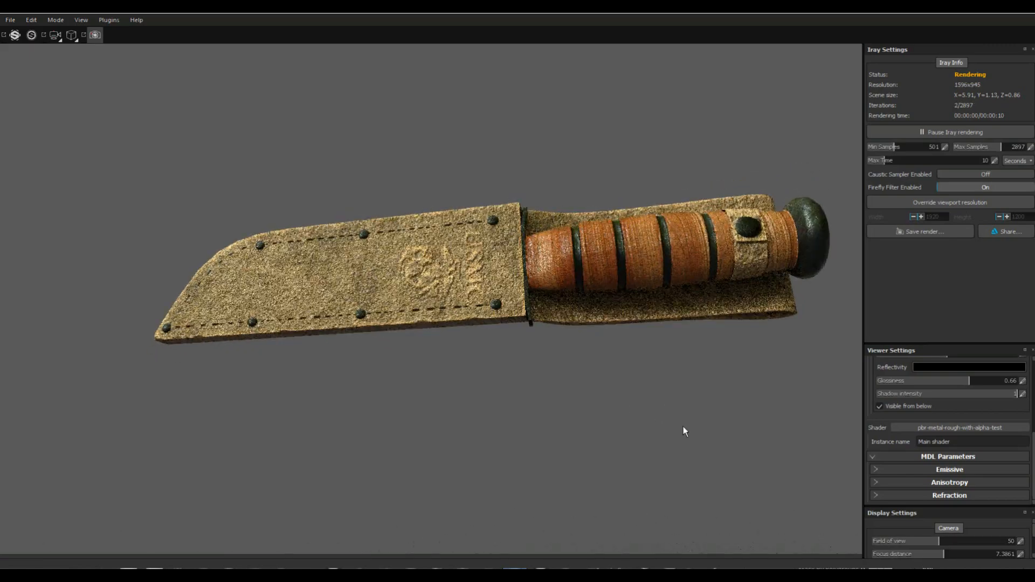
pyautogui.keyDown('alt'); pyautogui.moveTo(727, 424); pyautogui.dragTo(684, 434); pyautogui.keyUp('alt')
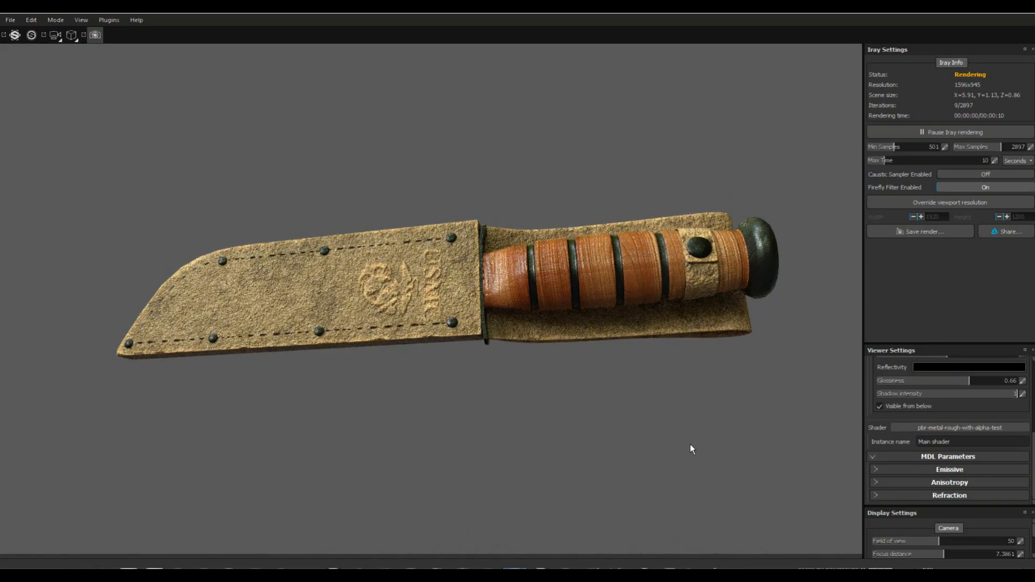
pyautogui.keyDown('alt'); pyautogui.moveTo(700, 443); pyautogui.dragTo(670, 474); pyautogui.keyUp('alt')
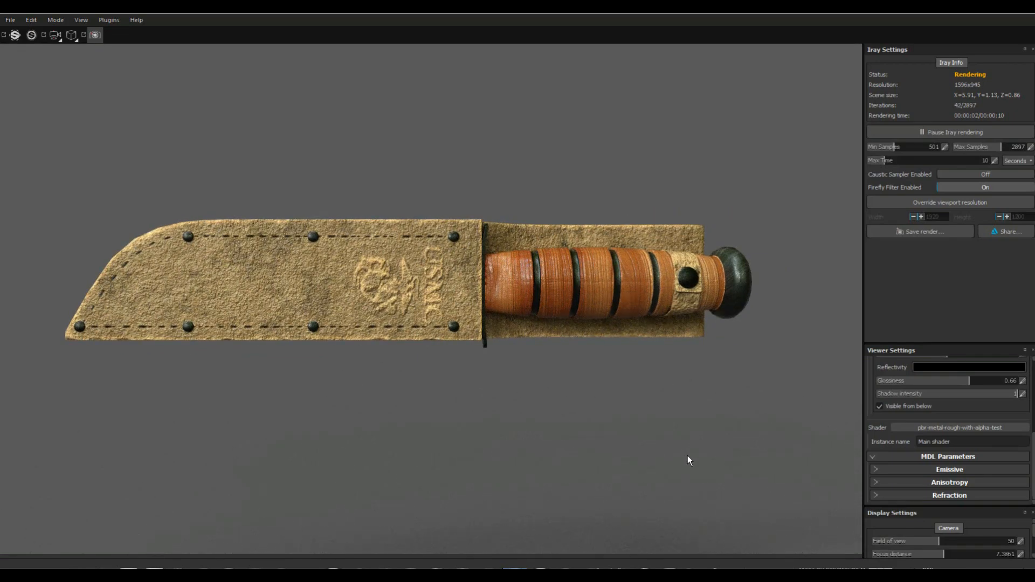
pyautogui.moveTo(686, 448)
pyautogui.mouseDown(button='middle')
pyautogui.moveTo(669, 450)
pyautogui.moveTo(702, 447)
pyautogui.mouseUp(button='middle')
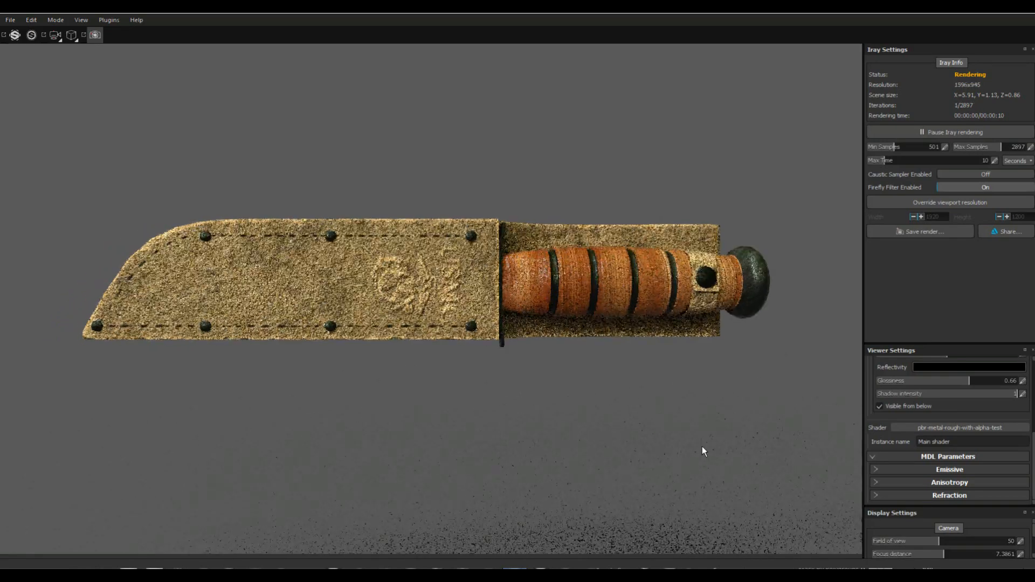